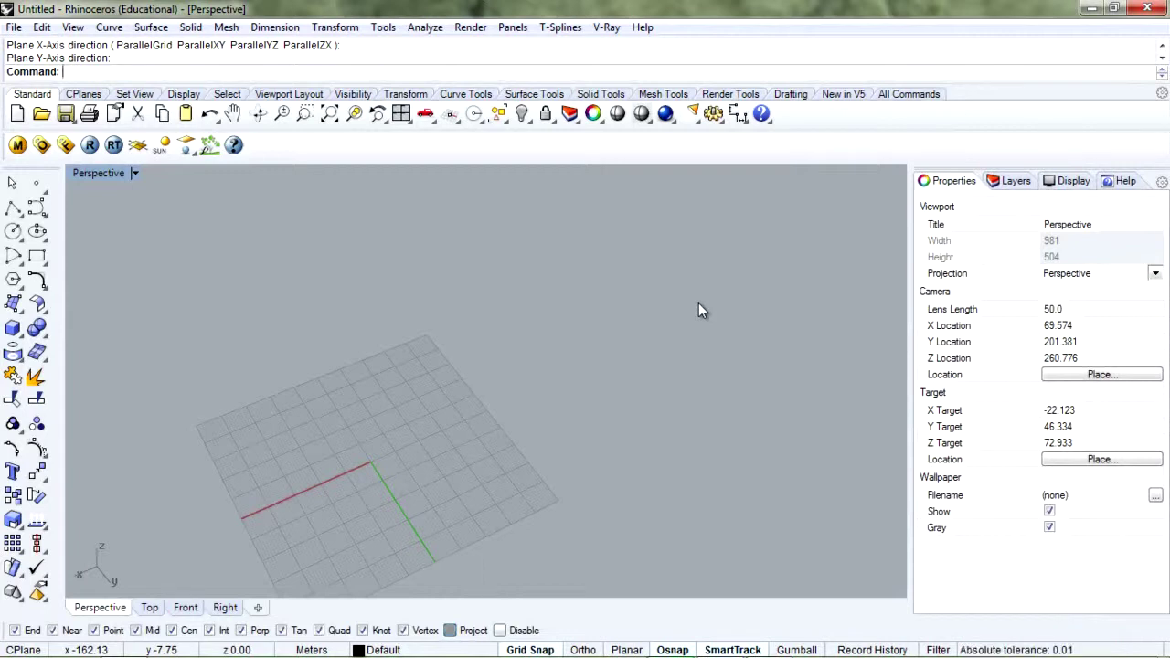
Restore the four-viewport layout and run the Grasshopper command to open its editor
{"action": "double_click", "coordinate": [83, 176]}
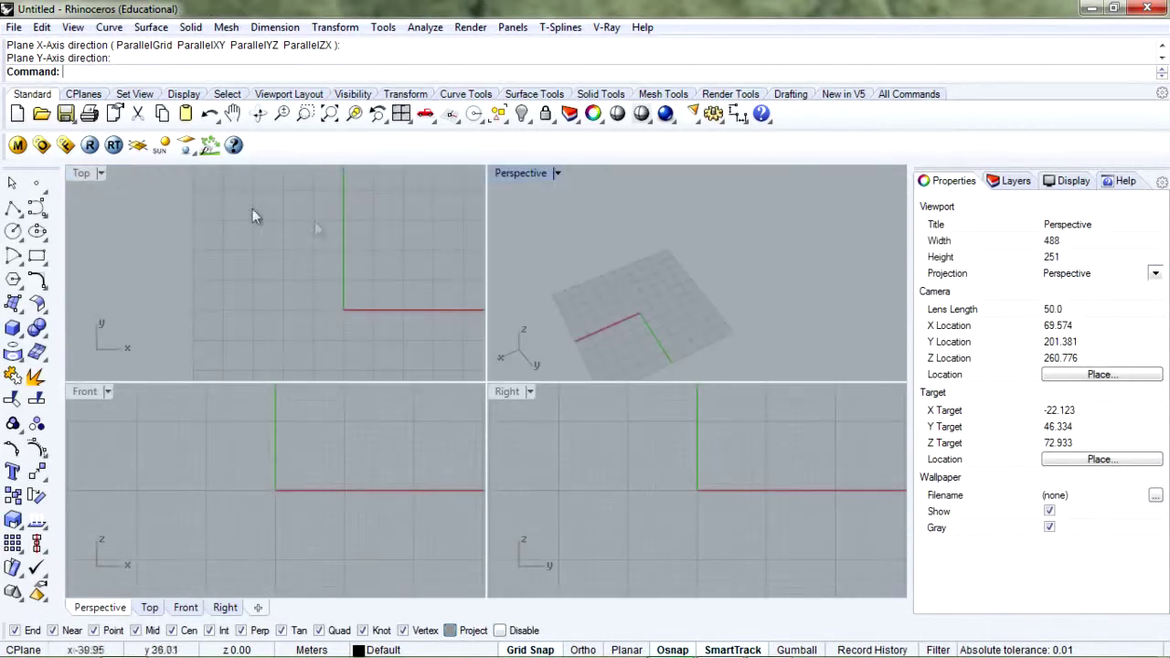
{"action": "right_click_drag", "start_coordinate": [430, 257], "coordinate": [274, 285]}
{"action": "right_click_drag", "start_coordinate": [548, 238], "coordinate": [647, 343]}
{"action": "scroll", "coordinate": [646, 343], "scroll_direction": "up", "scroll_amount": 3}
{"action": "scroll", "coordinate": [646, 342], "scroll_direction": "up", "scroll_amount": 2}
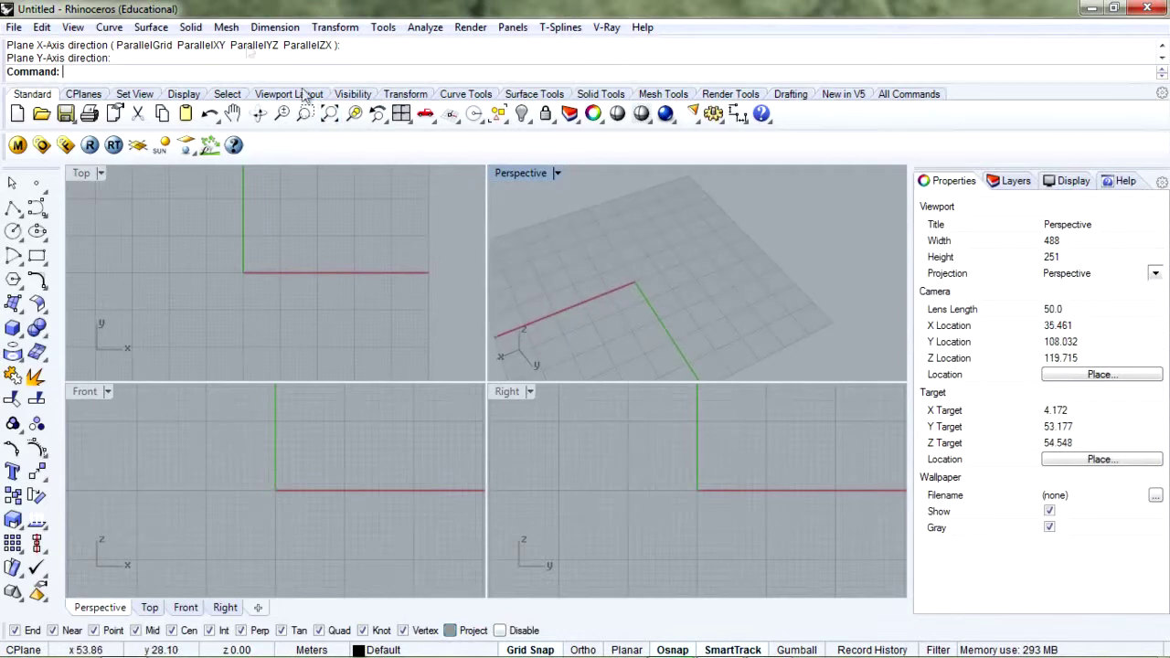
{"action": "type", "text": "Gras"}
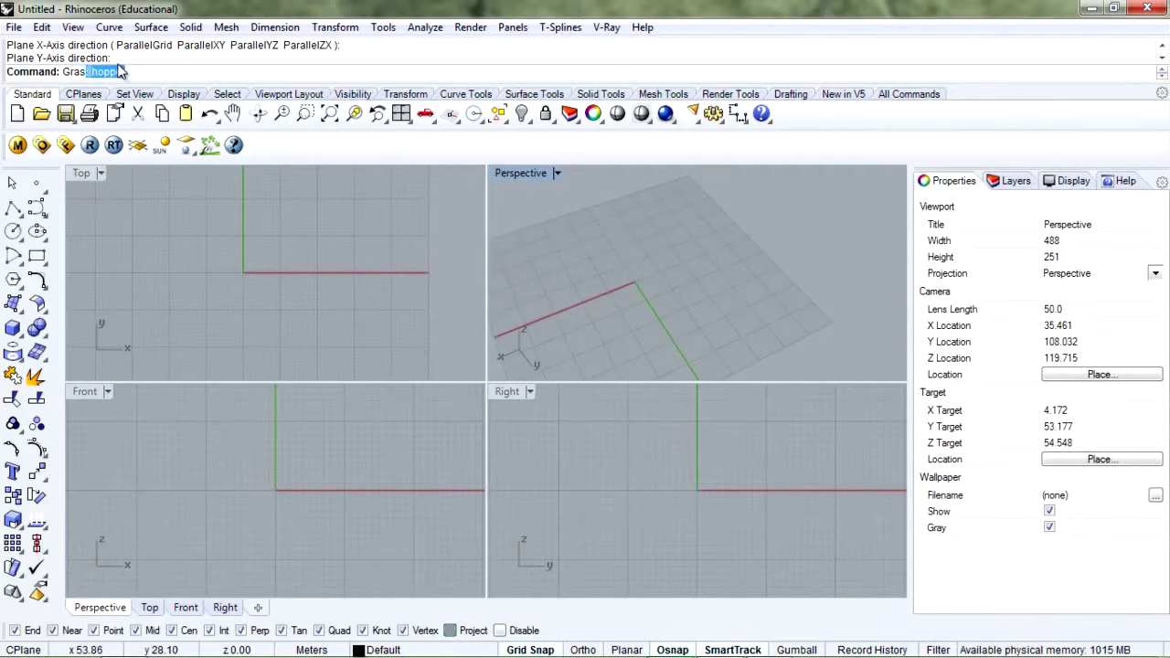
{"action": "type", "text": "s"}
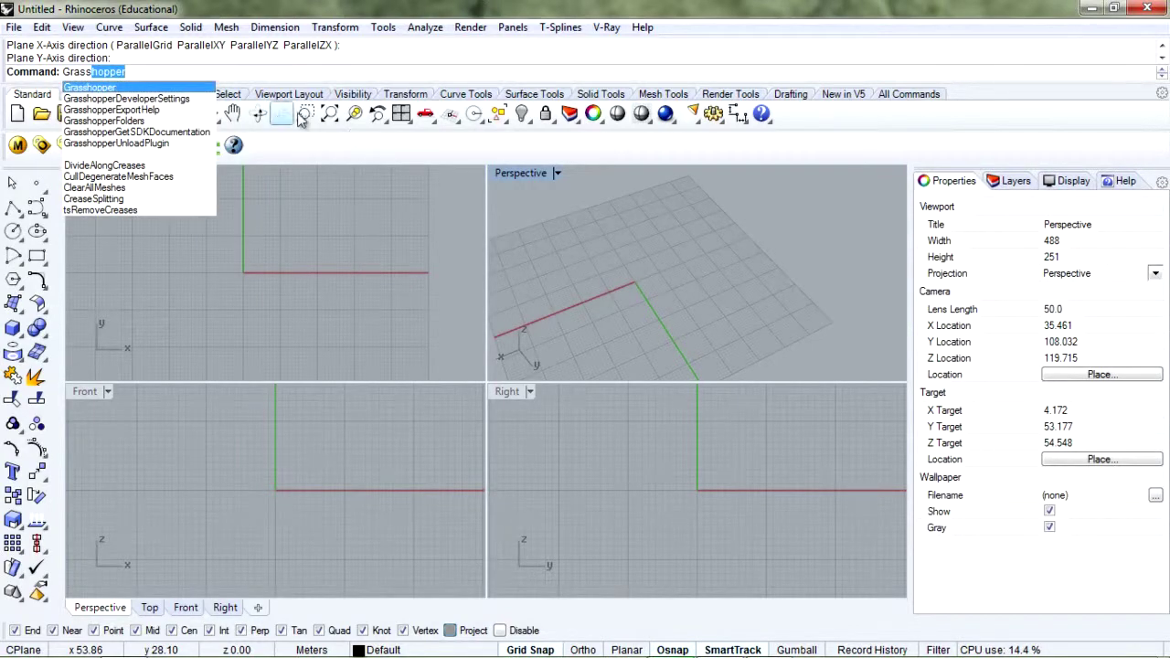
{"action": "left_click", "coordinate": [112, 88]}
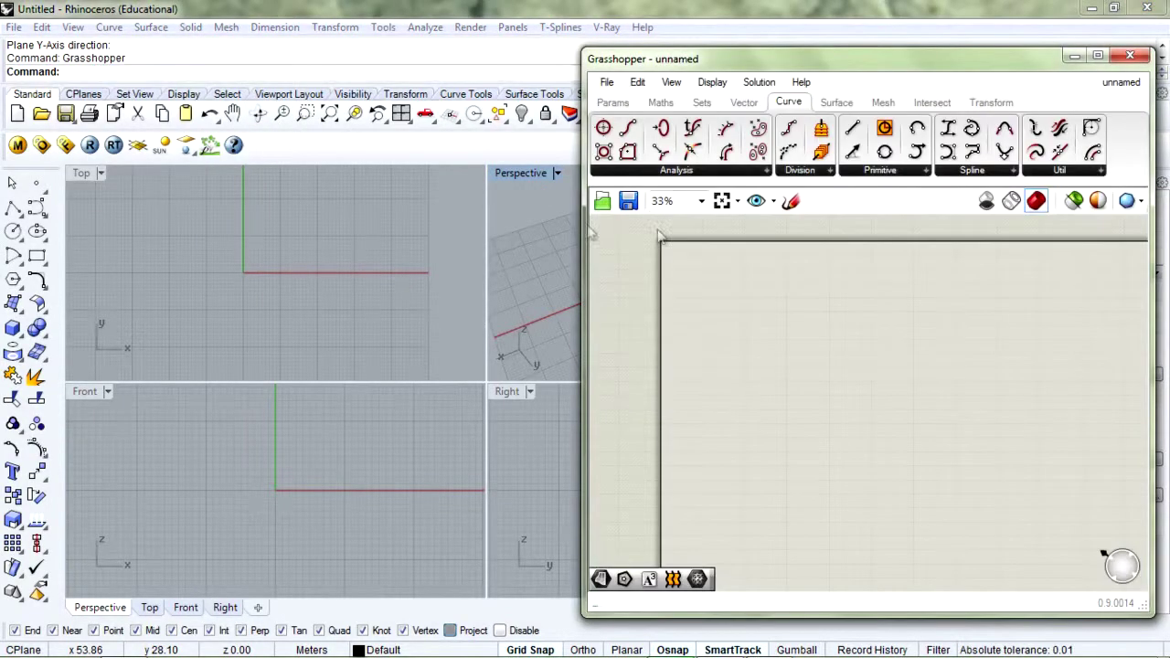
Maximize the Perspective viewport and place a Polygon component from the Curve primitives on the Grasshopper canvas
{"action": "double_click", "coordinate": [520, 173]}
{"action": "right_click_drag", "start_coordinate": [363, 405], "coordinate": [418, 355]}
{"action": "scroll", "coordinate": [739, 326], "scroll_direction": "down", "scroll_amount": 2}
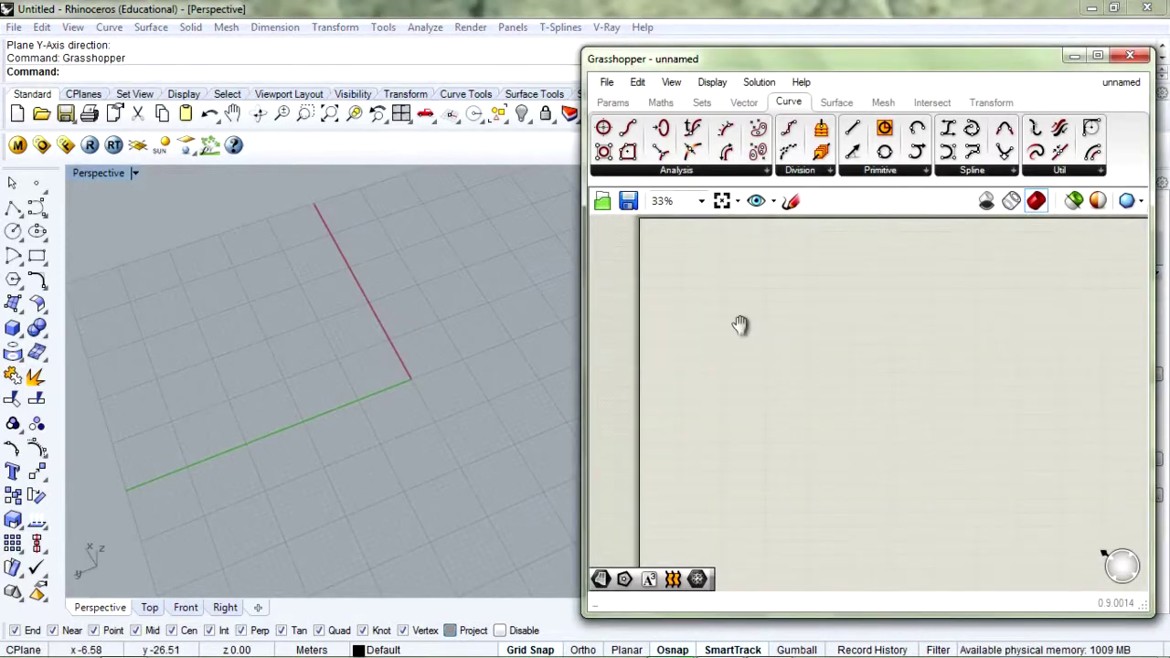
{"action": "scroll", "coordinate": [747, 325], "scroll_direction": "up", "scroll_amount": 1}
{"action": "mouse_move", "coordinate": [758, 322]}
{"action": "right_mouse_down"}
{"action": "mouse_move", "coordinate": [702, 375]}
{"action": "mouse_move", "coordinate": [773, 302]}
{"action": "mouse_move", "coordinate": [759, 311]}
{"action": "right_mouse_up"}
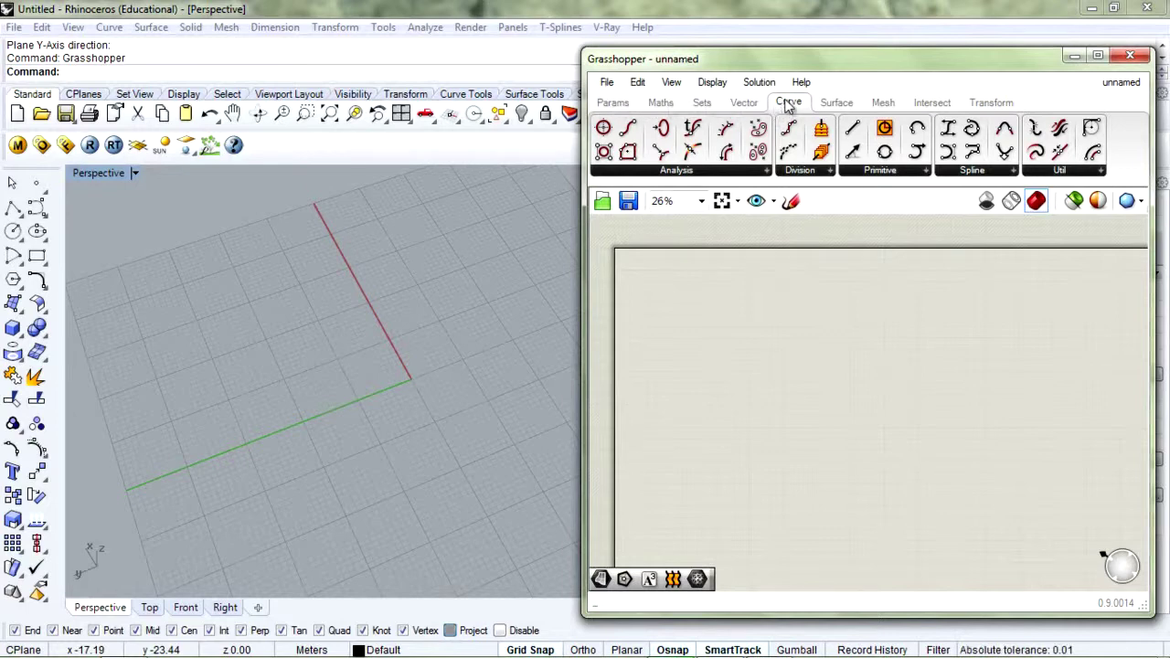
{"action": "left_click", "coordinate": [882, 174]}
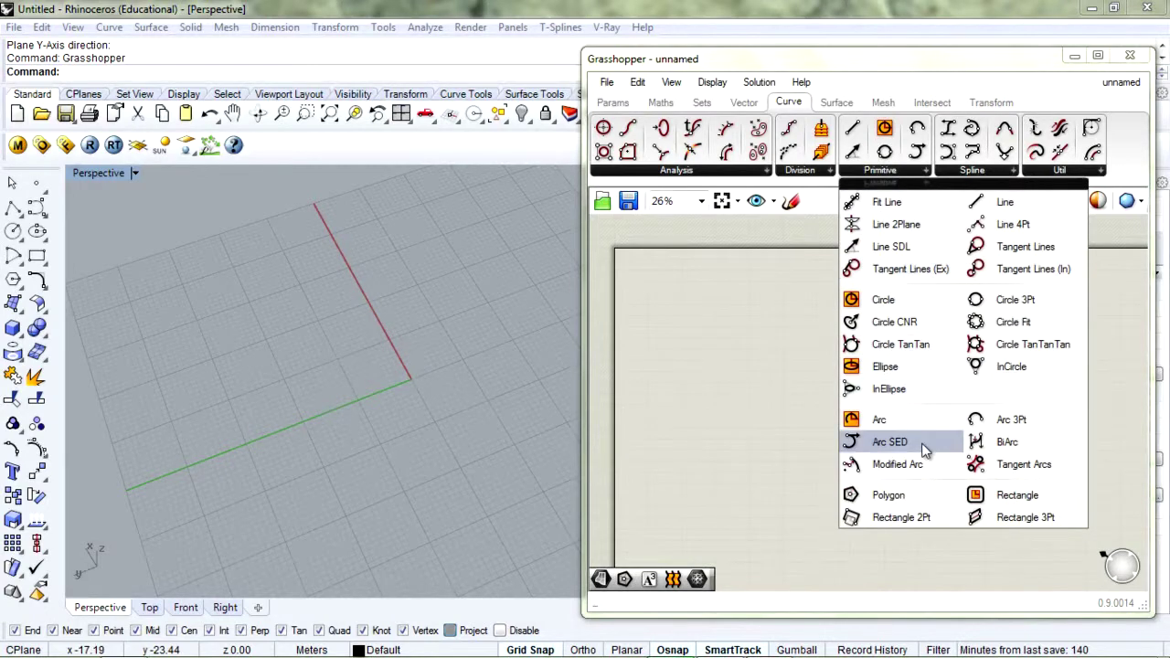
{"action": "left_click", "coordinate": [885, 495]}
{"action": "left_click", "coordinate": [727, 312]}
{"action": "scroll", "coordinate": [715, 314], "scroll_direction": "up", "scroll_amount": 4}
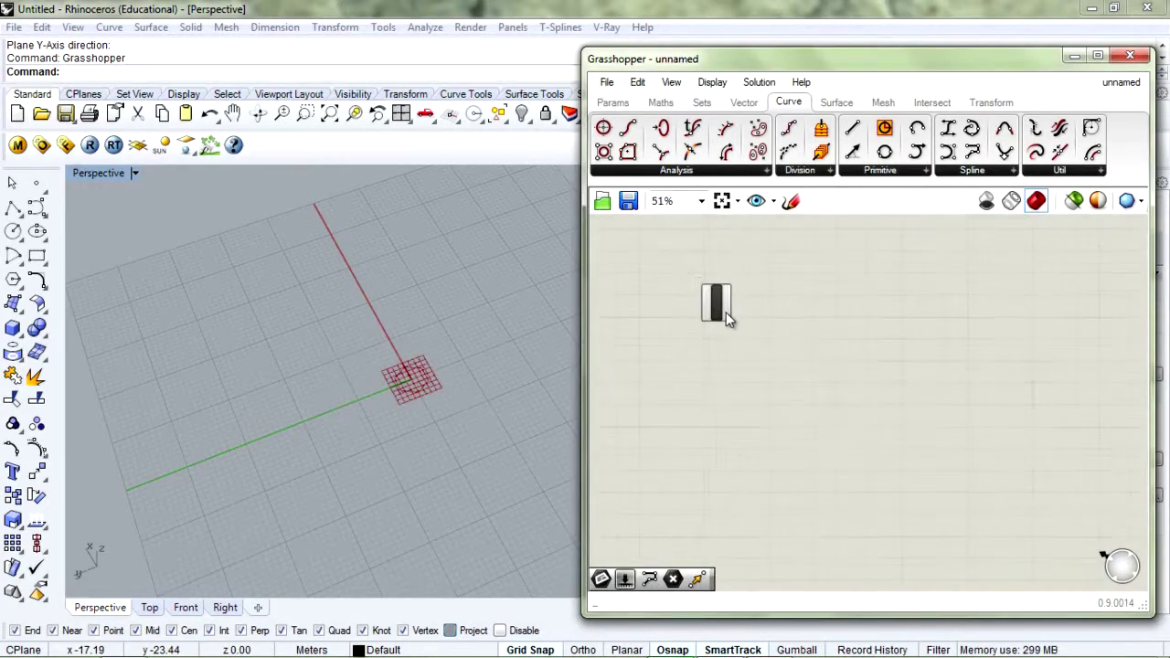
{"action": "left_click_drag", "start_coordinate": [722, 308], "coordinate": [718, 299]}
{"action": "left_click", "coordinate": [736, 306]}
{"action": "right_click_drag", "start_coordinate": [726, 305], "coordinate": [739, 309]}
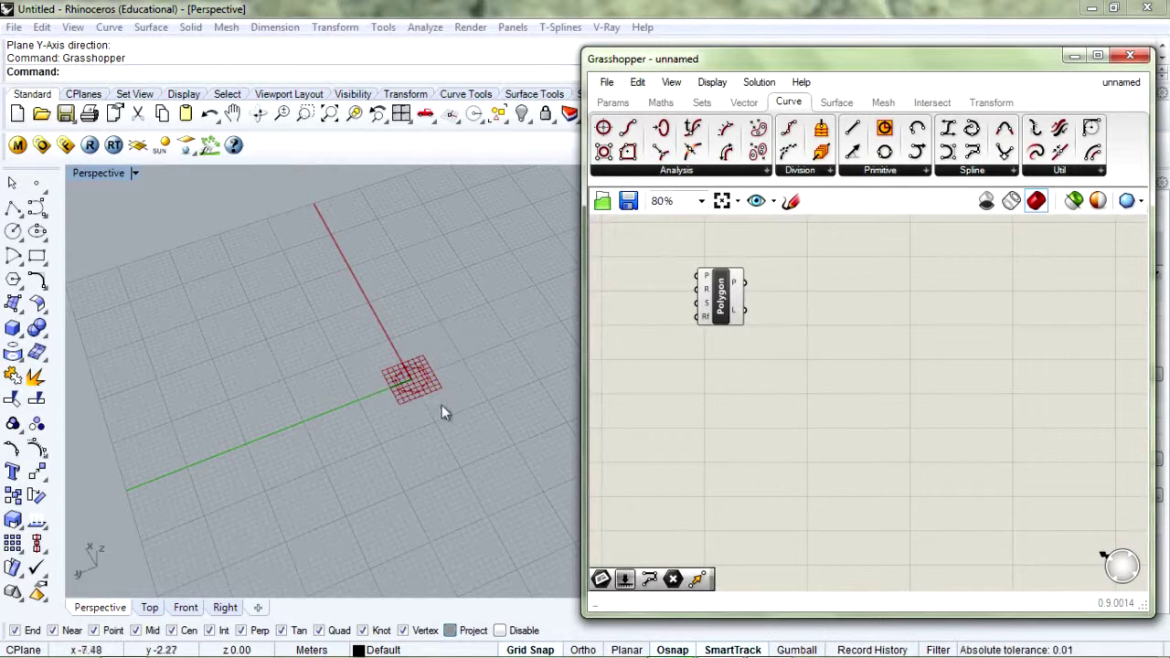
Place a copy of the Polygon component directly below the original on the canvas
{"action": "mouse_move", "coordinate": [458, 402]}
{"action": "right_mouse_down"}
{"action": "mouse_move", "coordinate": [470, 411]}
{"action": "mouse_move", "coordinate": [382, 402]}
{"action": "mouse_move", "coordinate": [521, 405]}
{"action": "mouse_move", "coordinate": [415, 387]}
{"action": "mouse_move", "coordinate": [498, 407]}
{"action": "mouse_move", "coordinate": [373, 403]}
{"action": "mouse_move", "coordinate": [470, 397]}
{"action": "right_mouse_up"}
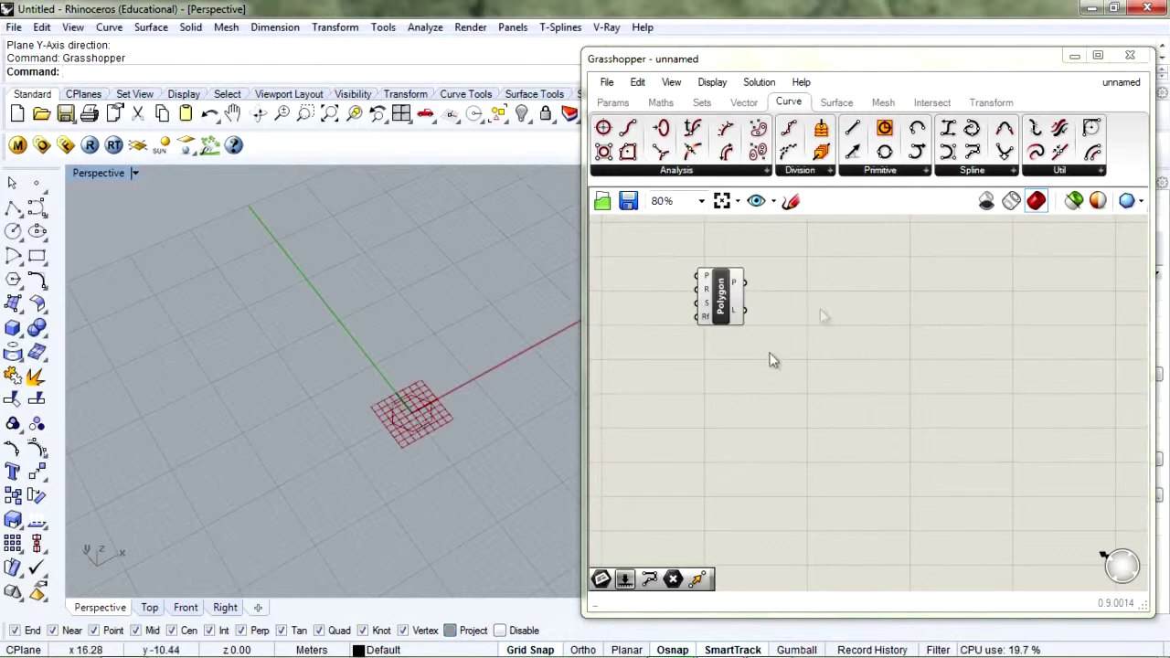
{"action": "left_click", "coordinate": [740, 307]}
{"action": "left_click", "coordinate": [736, 375]}
{"action": "left_click", "coordinate": [722, 311]}
{"action": "left_click_drag", "start_coordinate": [722, 311], "coordinate": [714, 310]}
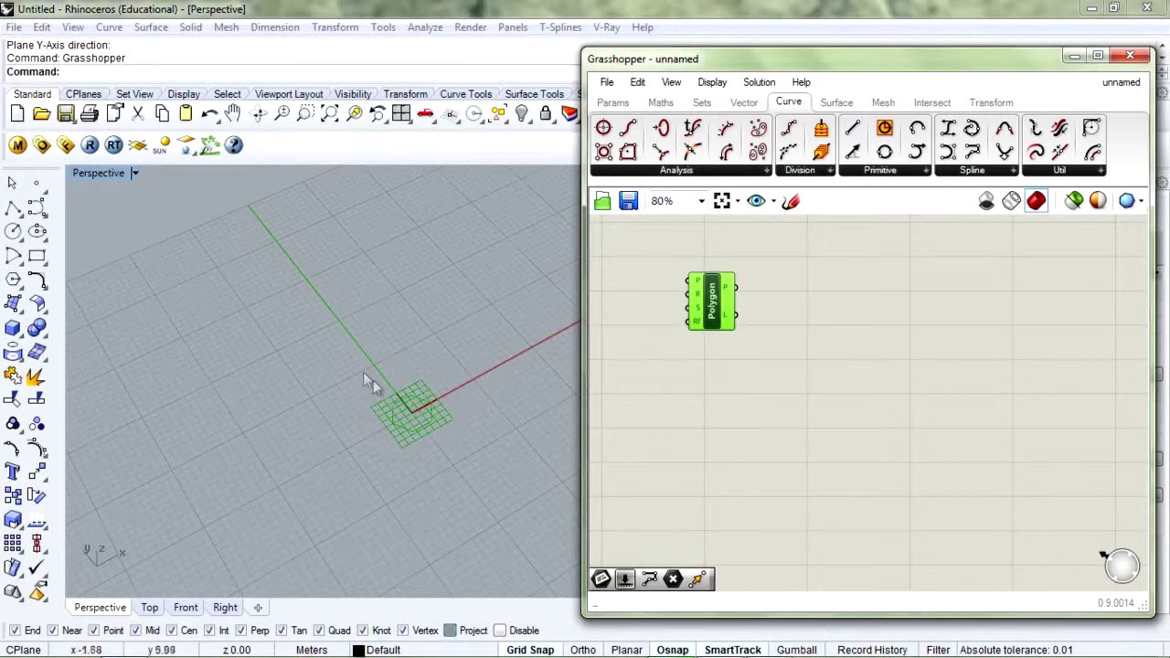
{"action": "left_click_drag", "start_coordinate": [709, 310], "coordinate": [705, 310]}
{"action": "left_click", "coordinate": [336, 487]}
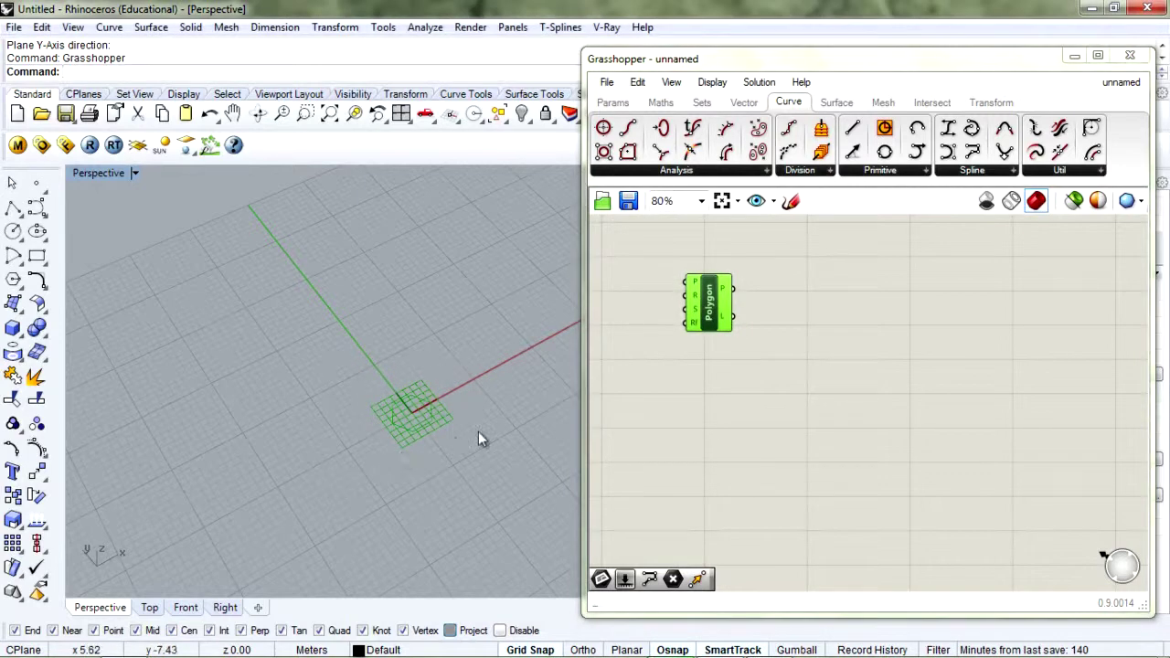
{"action": "left_click_drag", "start_coordinate": [707, 295], "coordinate": [702, 393]}
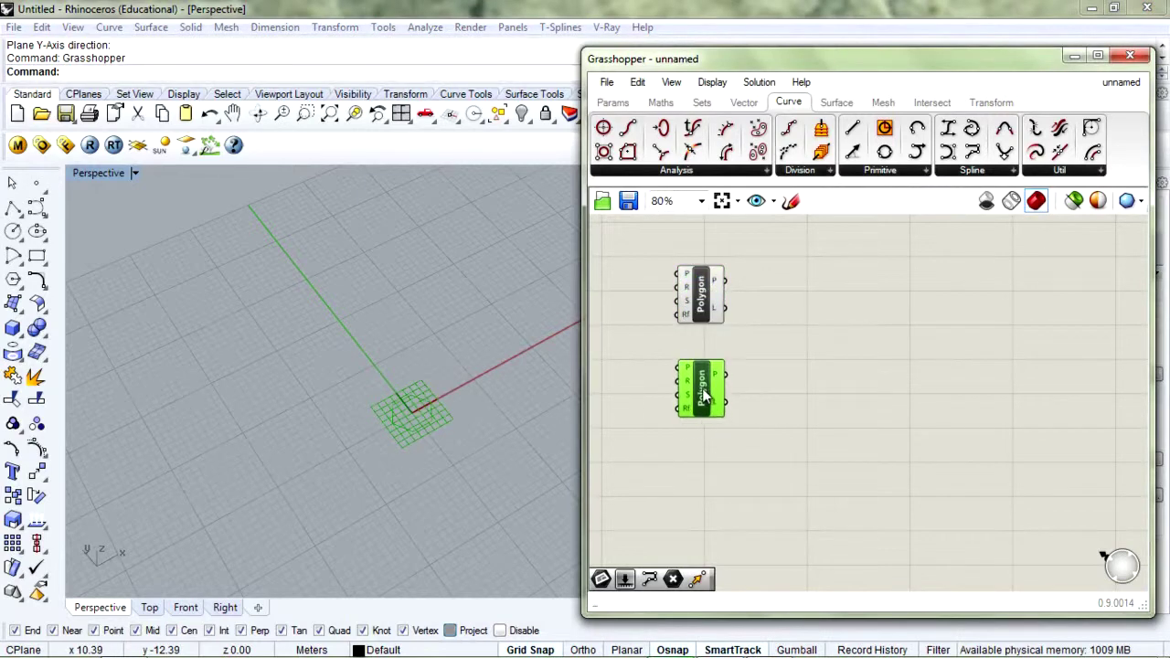
Add a Plane parameter beside the lower Polygon component and shift both Polygon components away to leave wiring space
{"action": "mouse_move", "coordinate": [687, 370]}
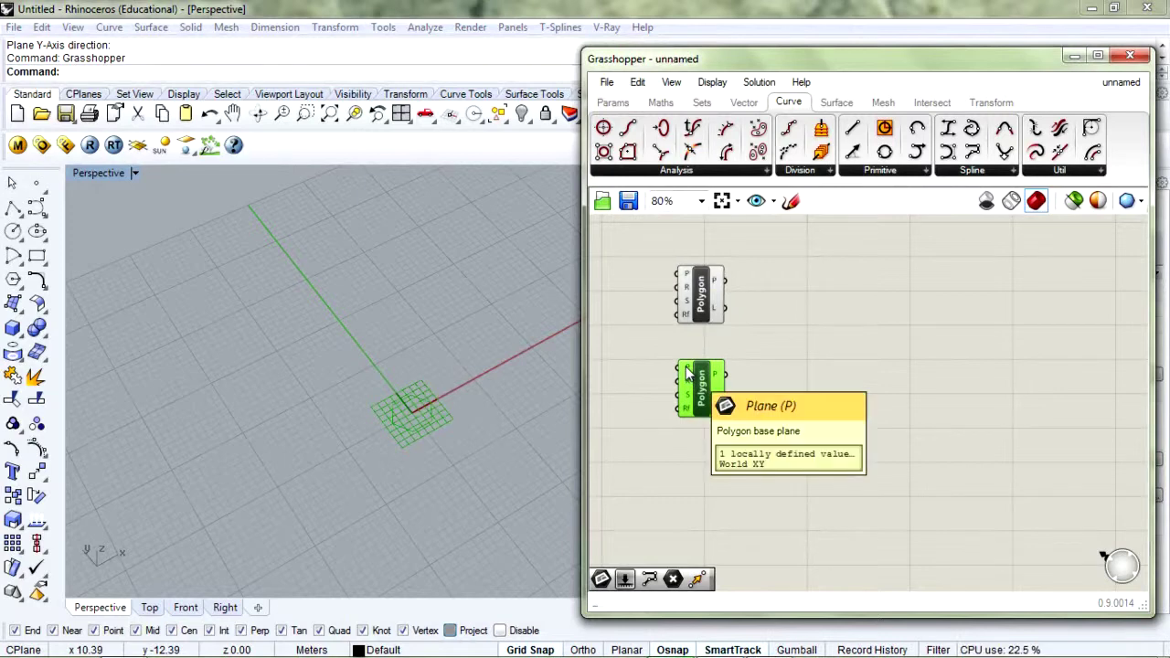
{"action": "left_click", "coordinate": [625, 400]}
{"action": "double_click", "coordinate": [626, 400]}
{"action": "type", "text": "plane"}
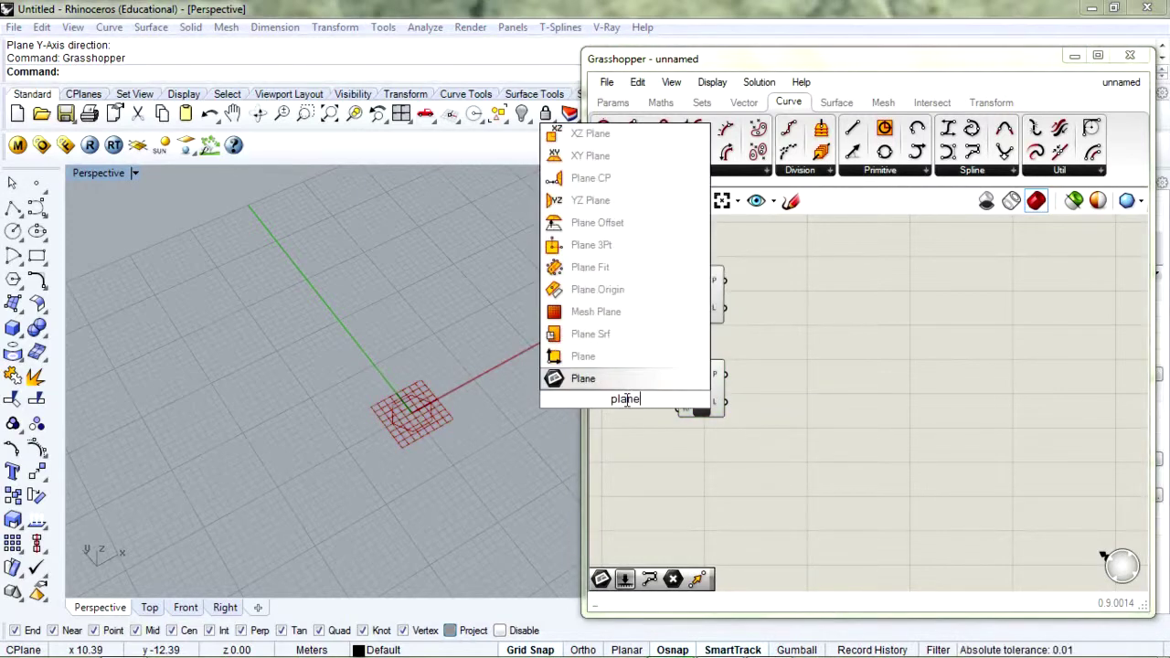
{"action": "key", "text": "Return"}
{"action": "left_click", "coordinate": [689, 390]}
{"action": "left_click_drag", "start_coordinate": [767, 241], "coordinate": [700, 470]}
{"action": "left_click_drag", "start_coordinate": [701, 389], "coordinate": [733, 395]}
{"action": "left_click", "coordinate": [709, 368]}
{"action": "left_click", "coordinate": [697, 430]}
{"action": "left_click_drag", "start_coordinate": [625, 401], "coordinate": [630, 396]}
Set one plane in the Plane parameter, with Ortho on, origin at about (-27, 22) and axes along world X and Y
{"action": "right_click", "coordinate": [627, 396]}
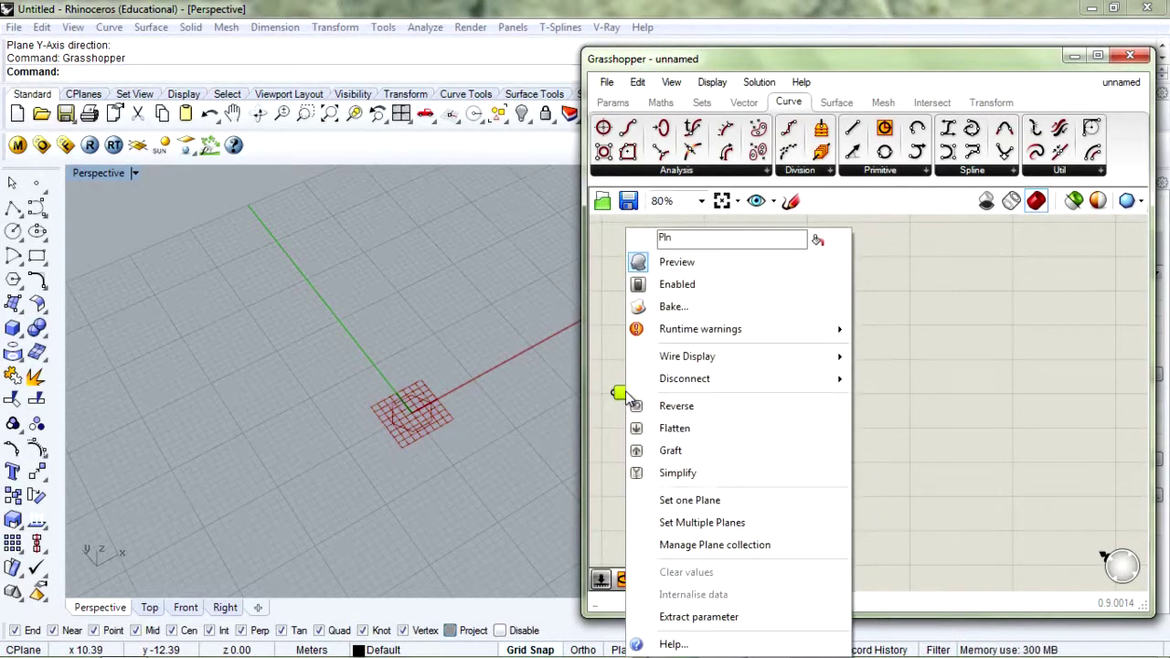
{"action": "left_click", "coordinate": [685, 501]}
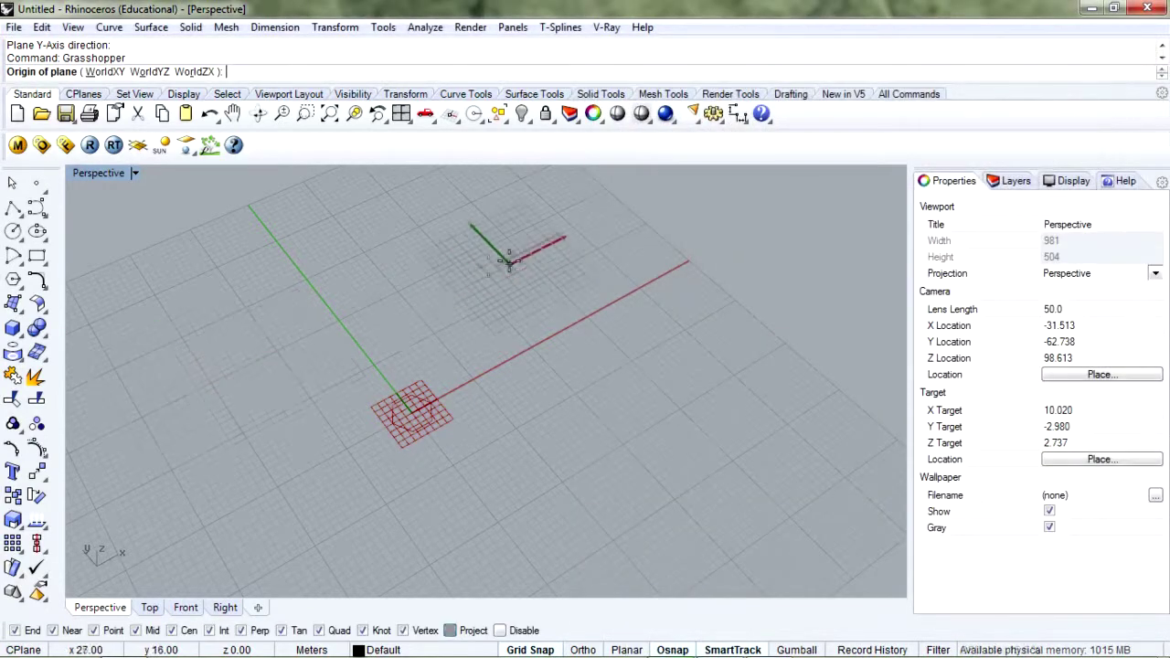
{"action": "left_click", "coordinate": [156, 395]}
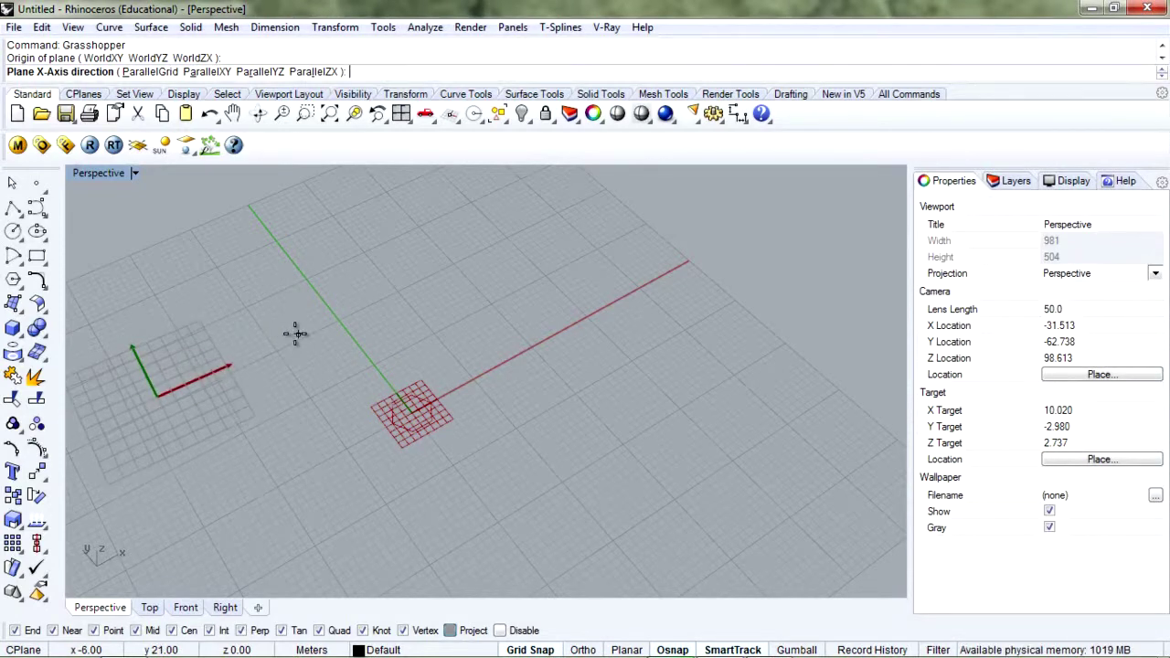
{"action": "key", "text": "F8"}
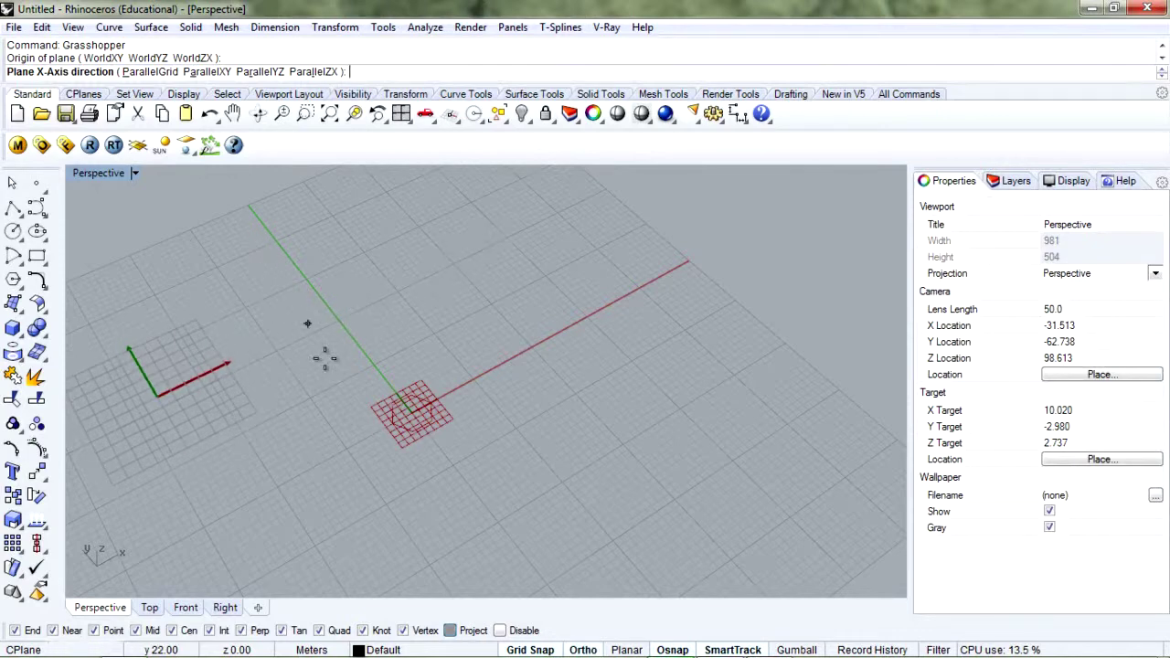
{"action": "left_click", "coordinate": [357, 302]}
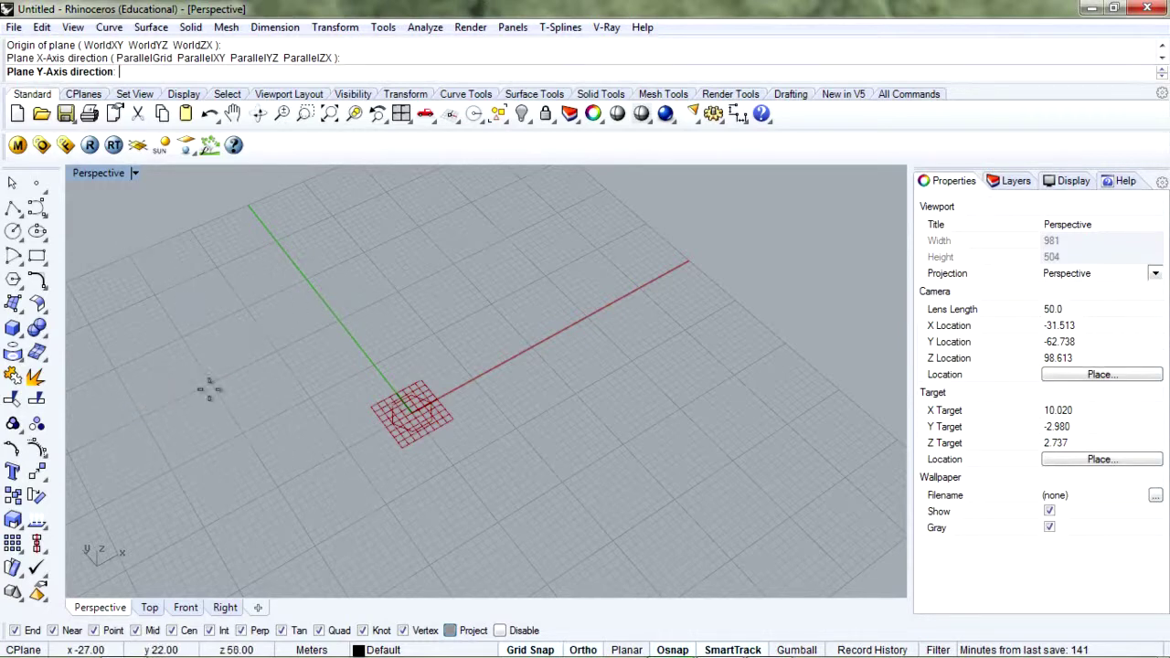
{"action": "scroll", "coordinate": [131, 326], "scroll_direction": "down", "scroll_amount": 2}
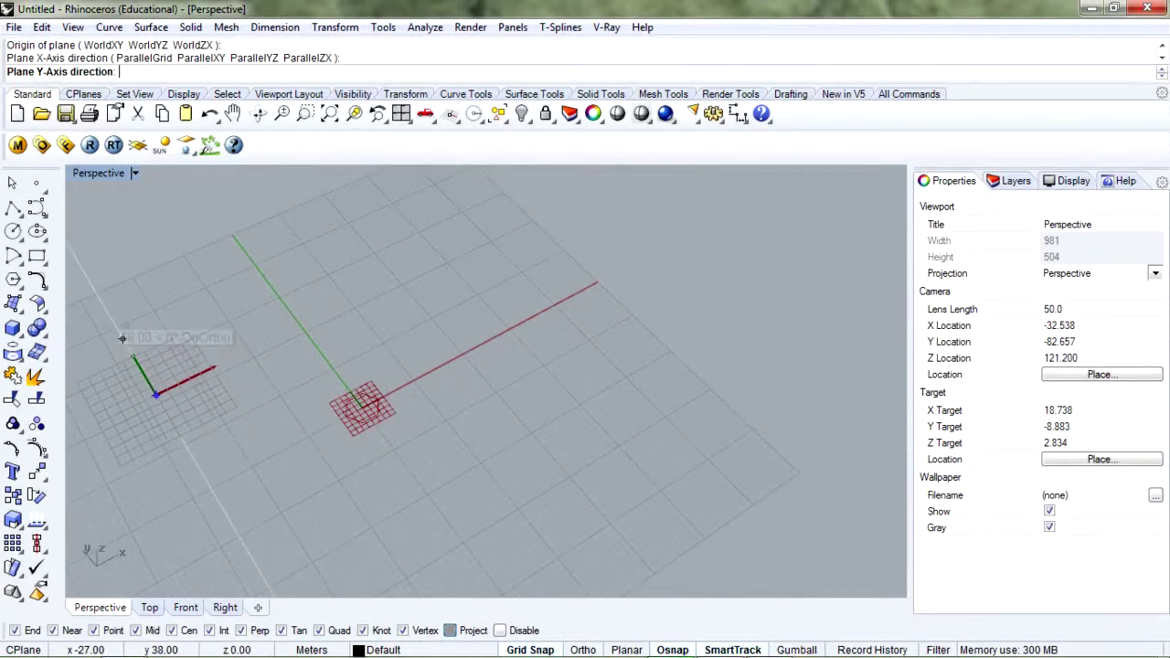
{"action": "left_click", "coordinate": [114, 322]}
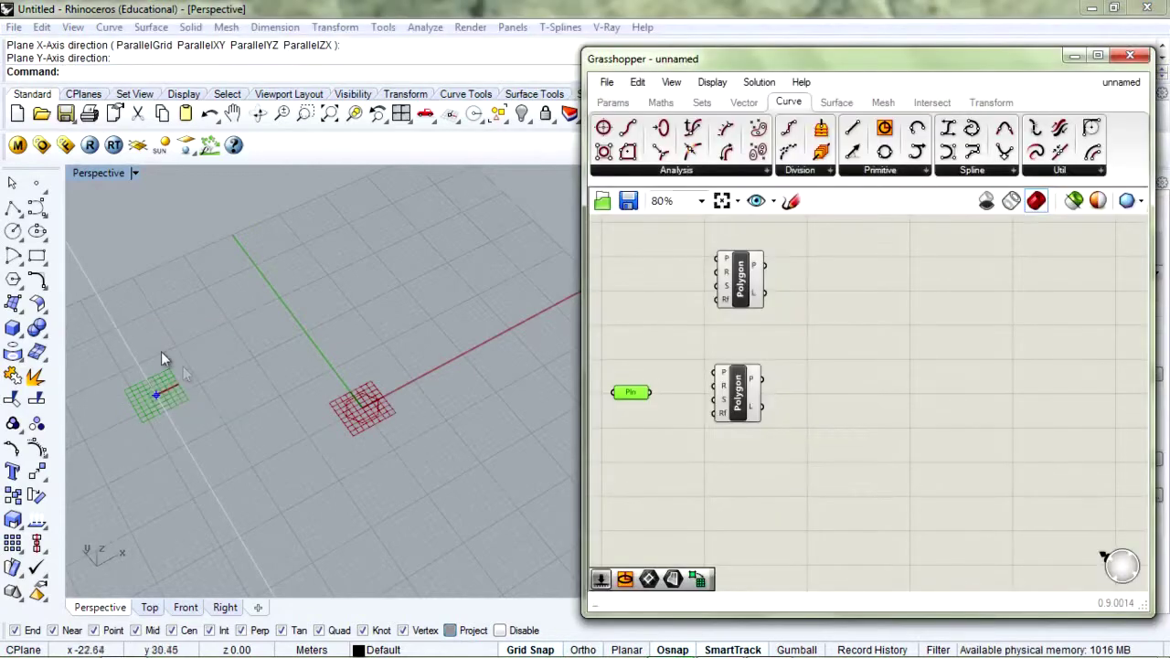
Connect the Plane parameter to the P input of the lower Polygon component and adjust the placement of both
{"action": "scroll", "coordinate": [158, 402], "scroll_direction": "up", "scroll_amount": 2}
{"action": "left_click", "coordinate": [664, 413]}
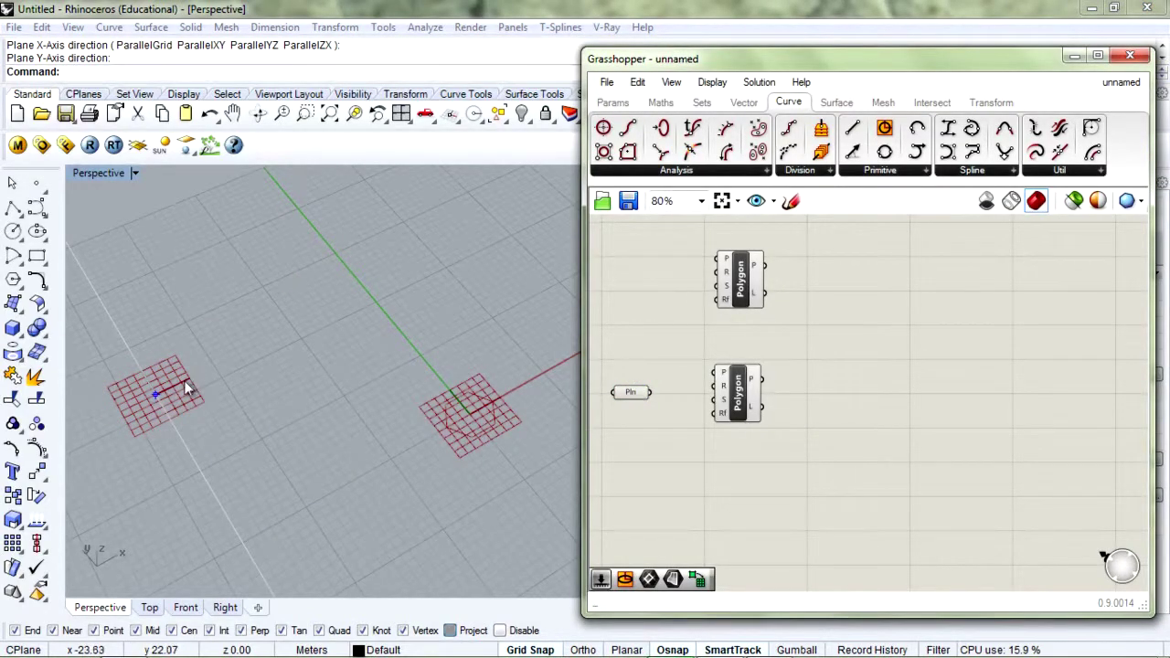
{"action": "right_click_drag", "start_coordinate": [259, 348], "coordinate": [512, 383]}
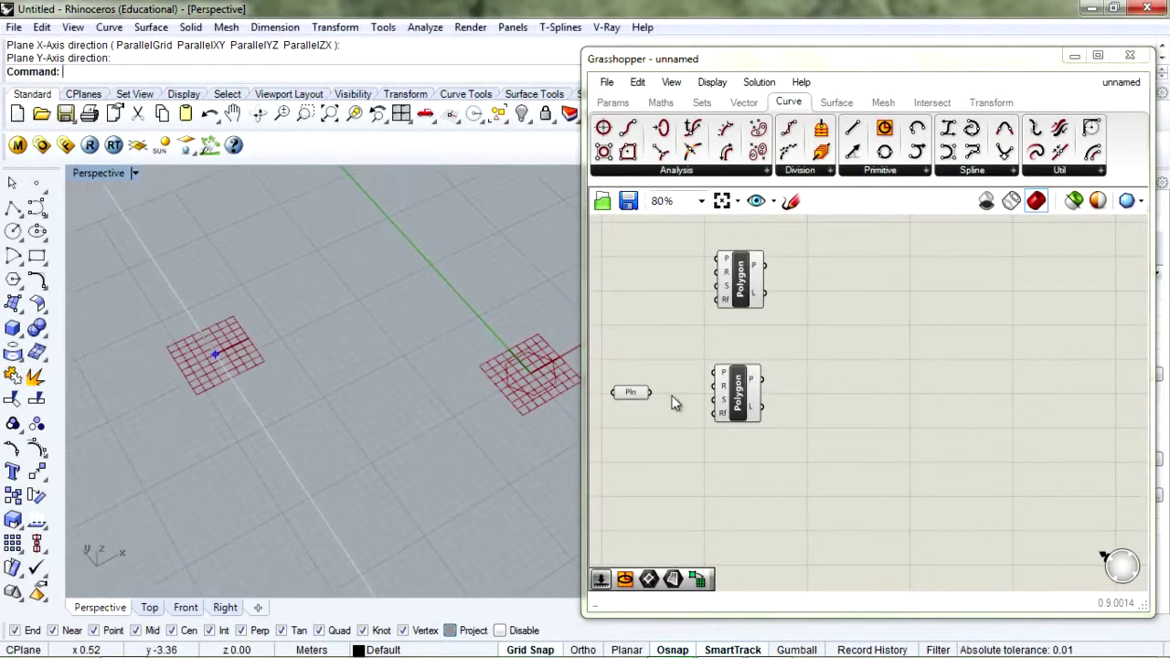
{"action": "left_click_drag", "start_coordinate": [651, 392], "coordinate": [714, 377]}
{"action": "left_click", "coordinate": [722, 383]}
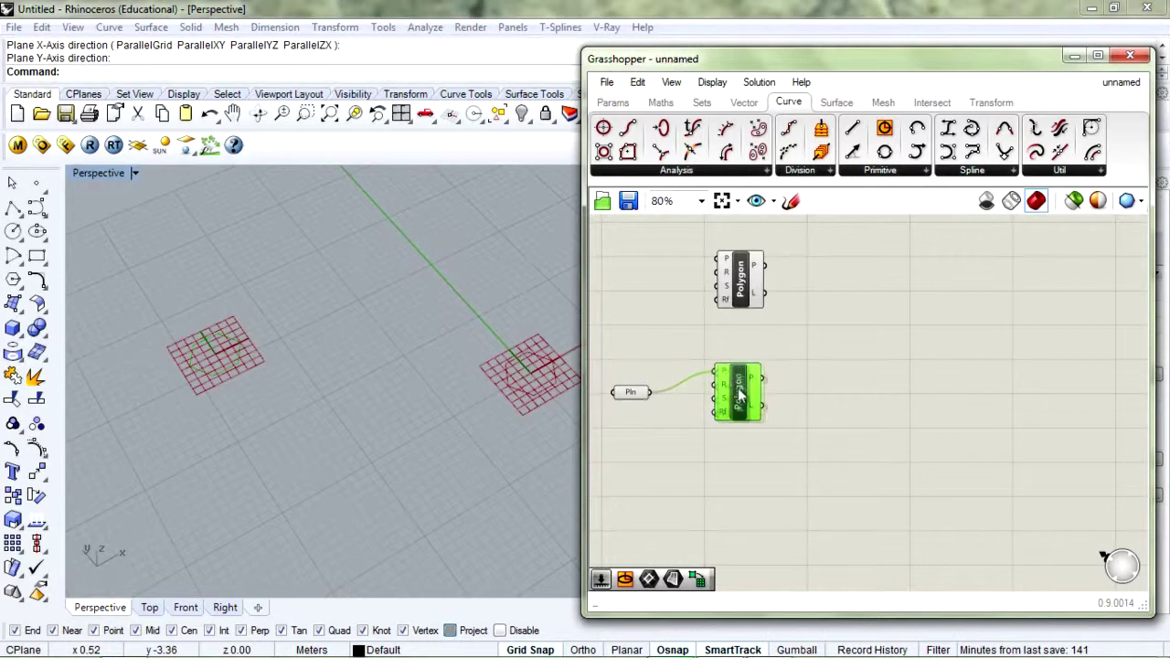
{"action": "left_click_drag", "start_coordinate": [631, 393], "coordinate": [634, 391]}
{"action": "left_click_drag", "start_coordinate": [736, 399], "coordinate": [740, 393]}
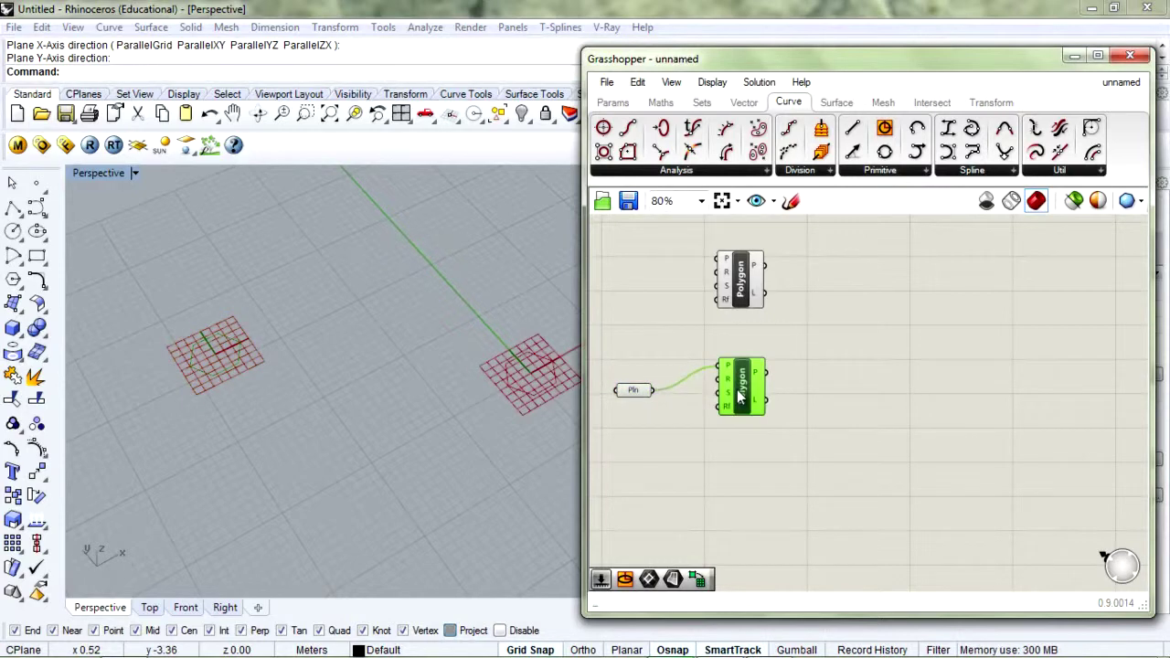
{"action": "left_click_drag", "start_coordinate": [321, 298], "coordinate": [255, 401]}
{"action": "mouse_move", "coordinate": [741, 384]}
{"action": "left_mouse_down"}
{"action": "mouse_move", "coordinate": [738, 402]}
{"action": "mouse_move", "coordinate": [736, 379]}
{"action": "left_mouse_up"}
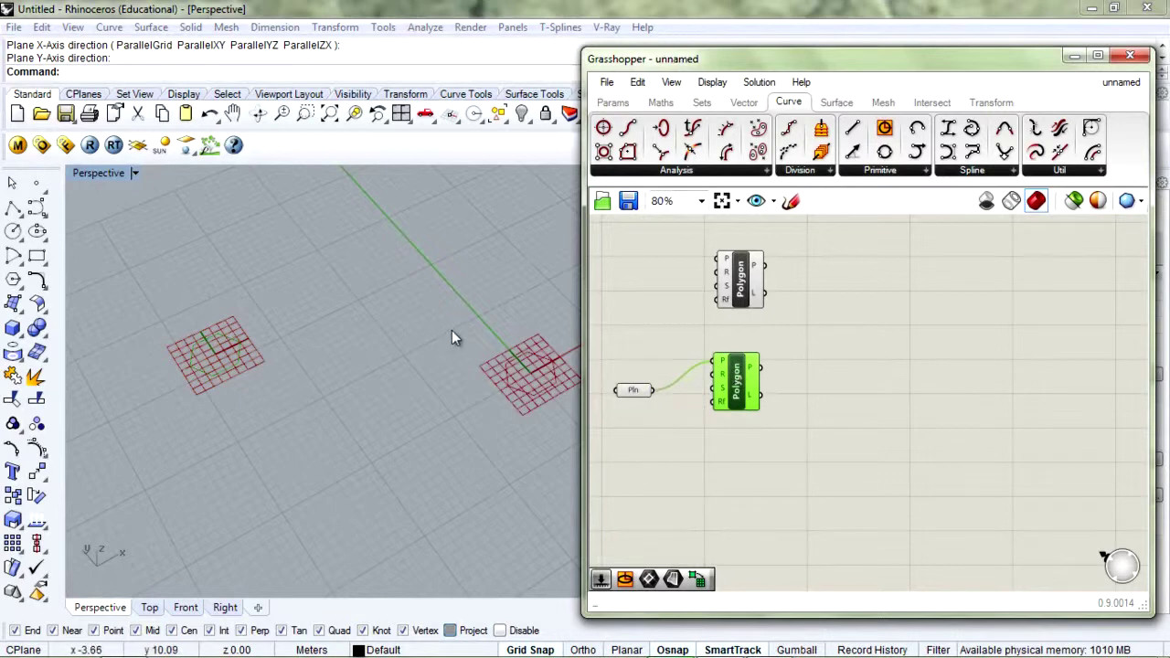
{"action": "right_click_drag", "start_coordinate": [444, 348], "coordinate": [395, 338], "text": "shift"}
{"action": "left_click", "coordinate": [745, 389]}
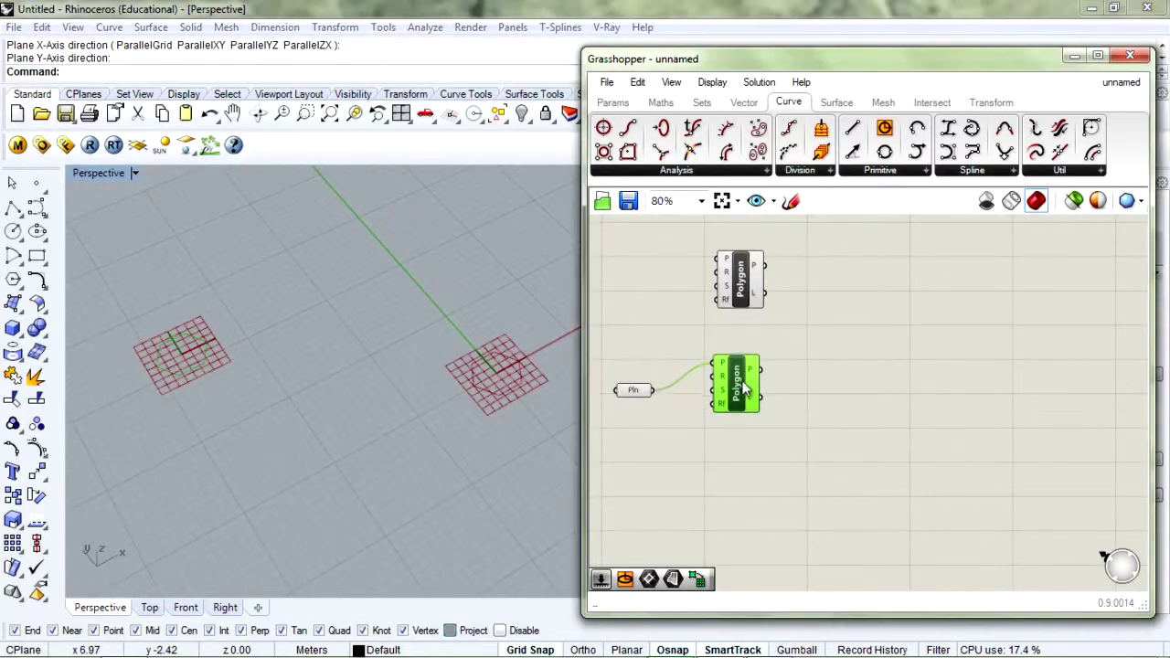
Copy the unconnected Polygon component to below the connected one and add a second Plane parameter beside the copy
{"action": "left_click", "coordinate": [739, 291]}
{"action": "left_click_drag", "start_coordinate": [738, 291], "coordinate": [743, 491]}
{"action": "double_click", "coordinate": [647, 496]}
{"action": "type", "text": "plane"}
{"action": "key", "text": "Return"}
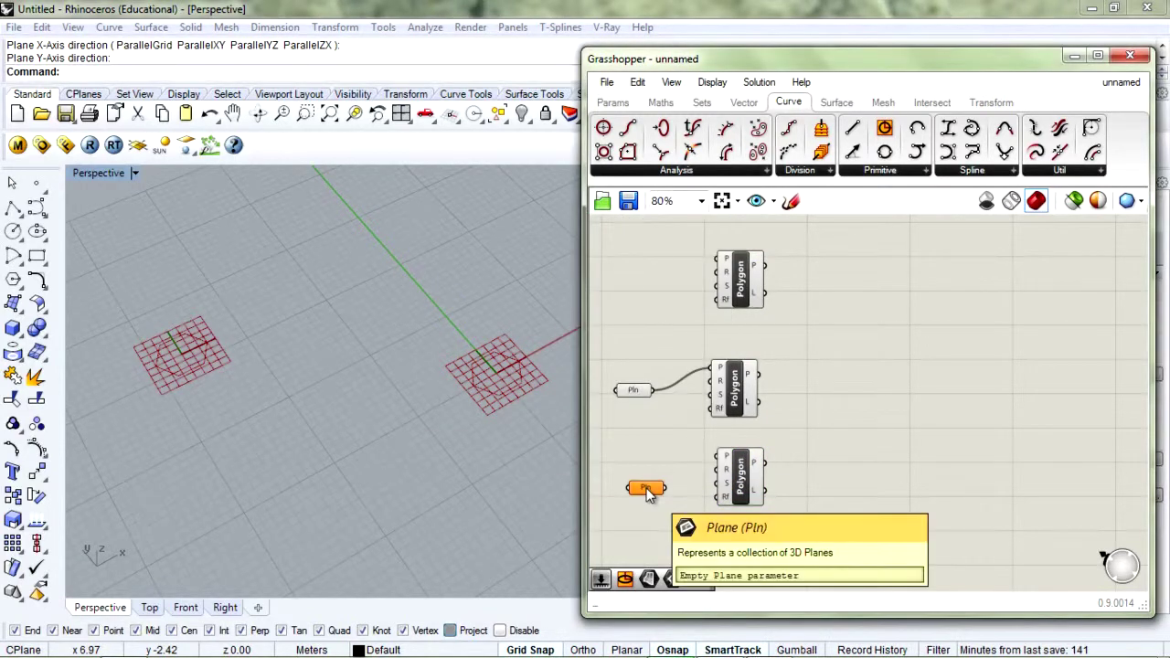
Set one plane in the second Plane parameter from the Top viewport, origin at about (28, 12), axes along X and Y
{"action": "right_click", "coordinate": [647, 491]}
{"action": "left_click", "coordinate": [710, 502]}
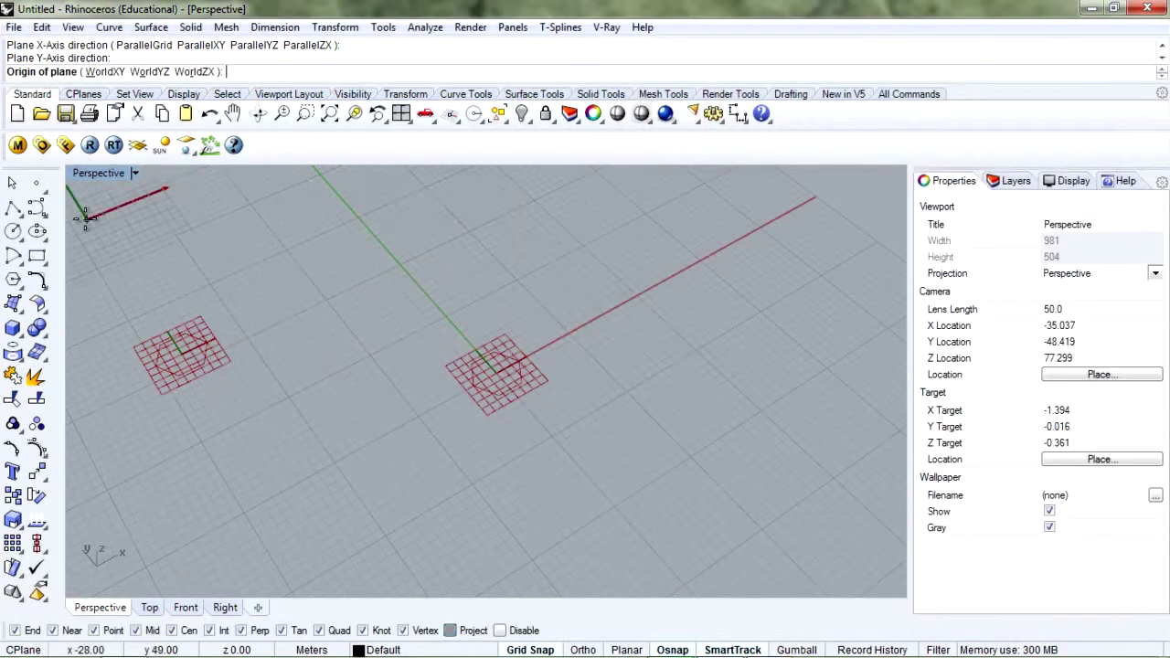
{"action": "double_click", "coordinate": [88, 175]}
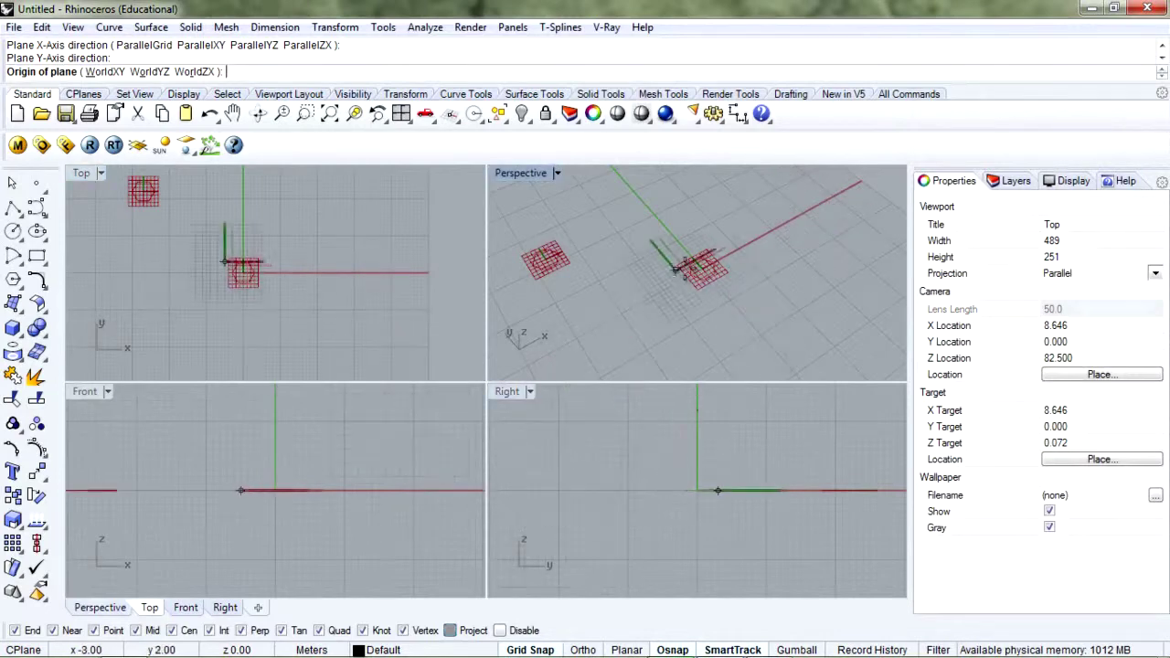
{"action": "left_click", "coordinate": [347, 229]}
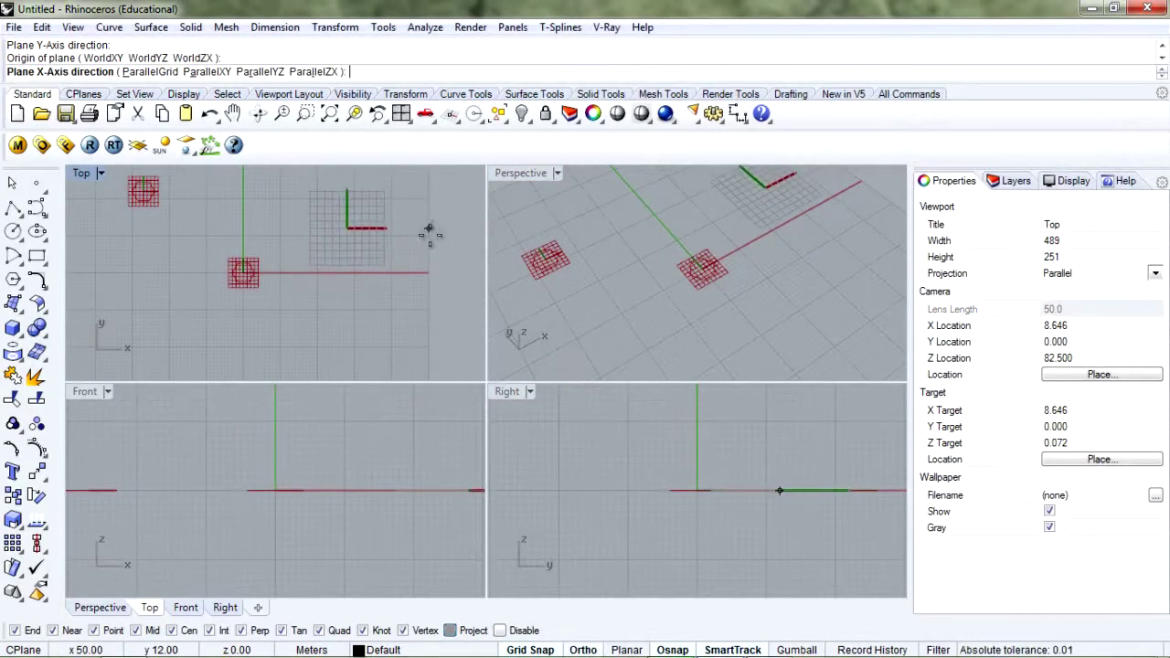
{"action": "left_click", "coordinate": [432, 228]}
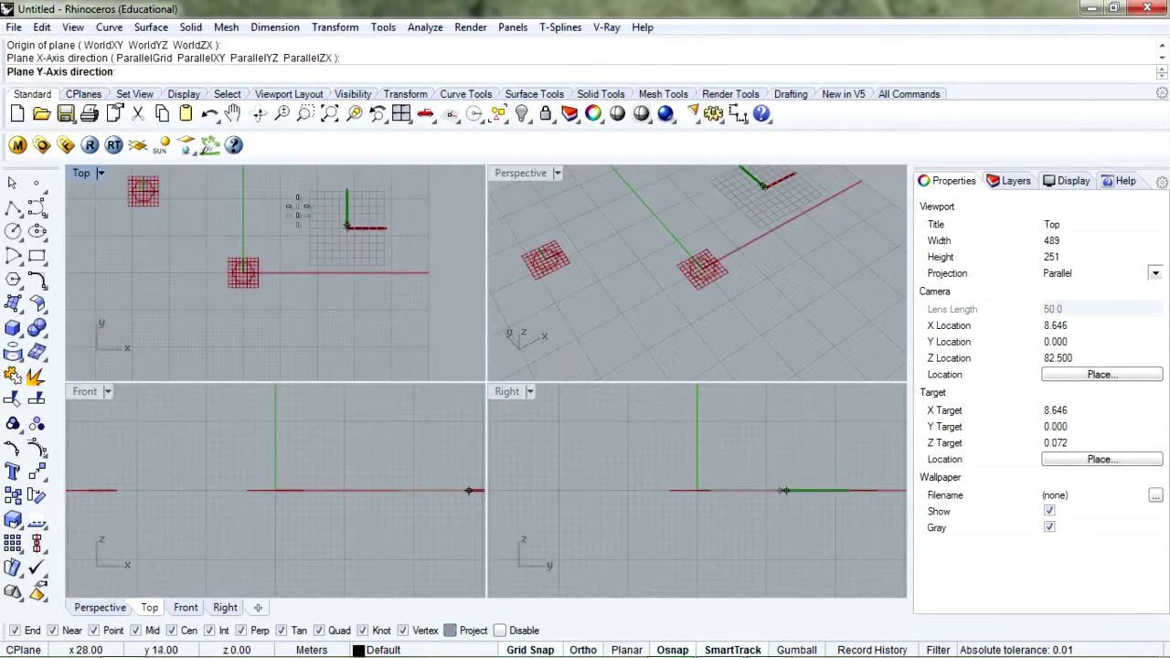
{"action": "left_click", "coordinate": [340, 175]}
{"action": "right_click_drag", "start_coordinate": [240, 209], "coordinate": [250, 254]}
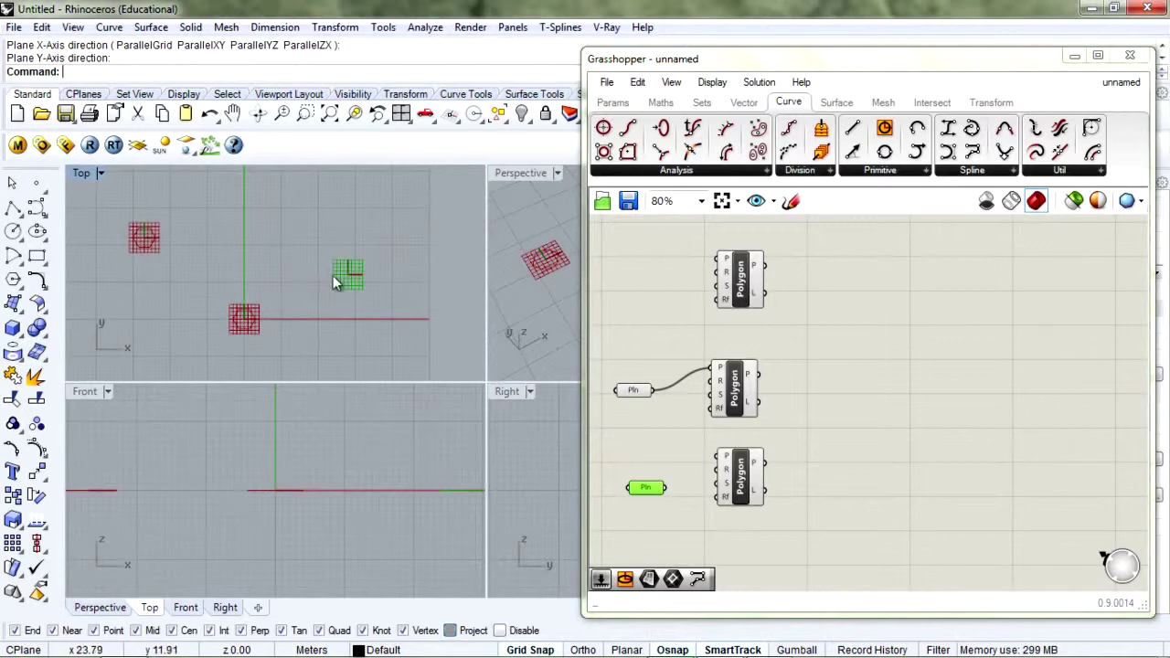
Connect the second Plane parameter to the P input of the bottom Polygon component and inspect the result in a maximized Perspective viewport
{"action": "left_click_drag", "start_coordinate": [668, 488], "coordinate": [716, 455]}
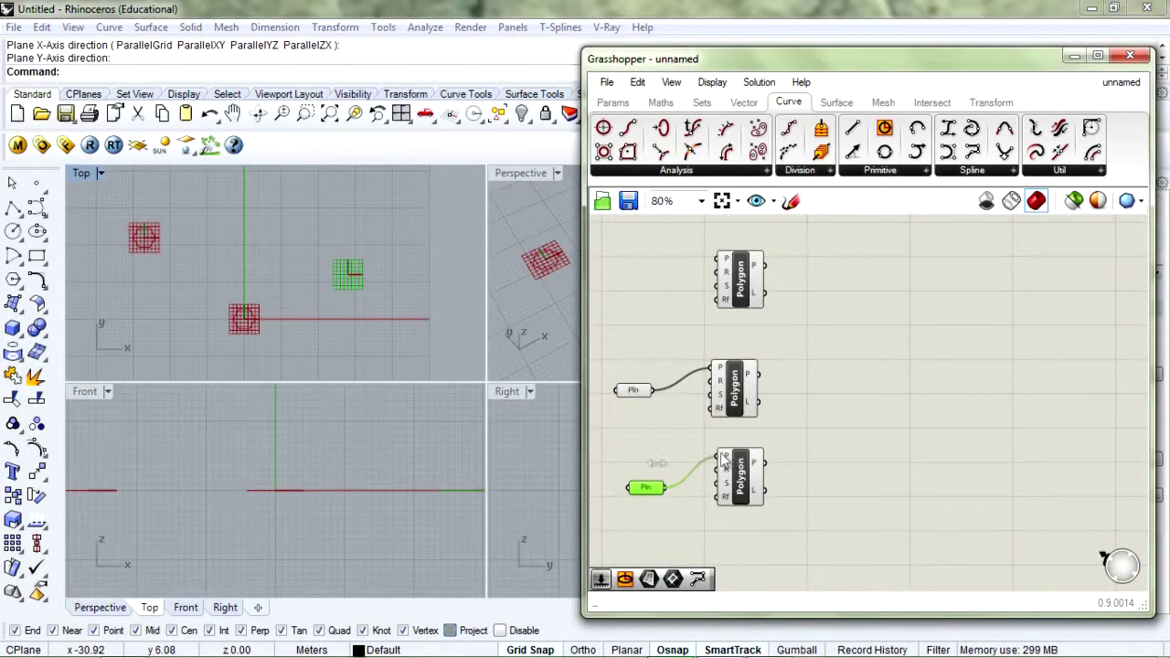
{"action": "right_click_drag", "start_coordinate": [358, 274], "coordinate": [320, 262]}
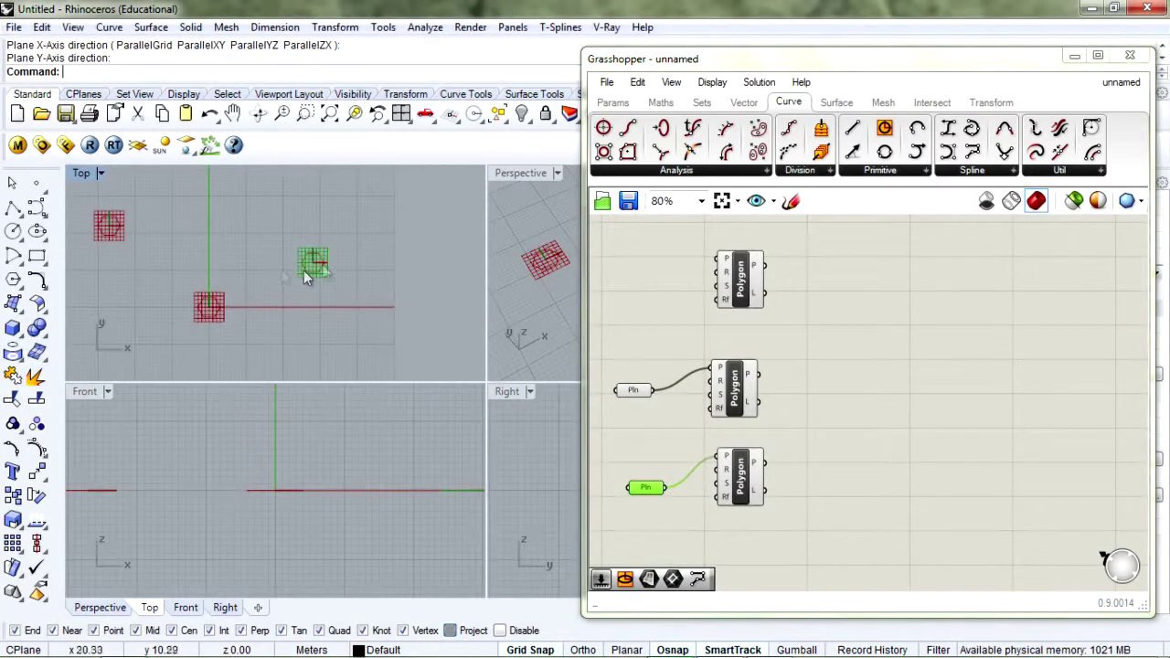
{"action": "left_click", "coordinate": [517, 178]}
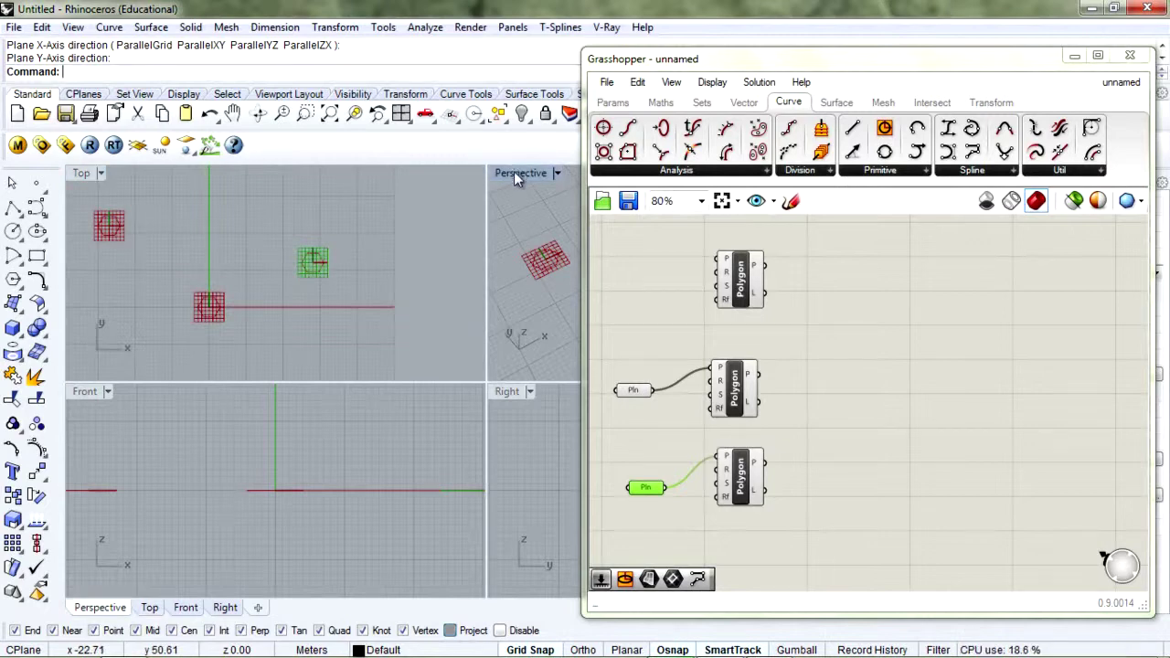
{"action": "double_click", "coordinate": [514, 174]}
{"action": "right_click_drag", "start_coordinate": [344, 340], "coordinate": [457, 292]}
Replace the bottom Polygon component and its Plane parameter with an Ellipse component from the Curve primitives
{"action": "left_click_drag", "start_coordinate": [827, 447], "coordinate": [630, 520]}
{"action": "key", "text": "Delete"}
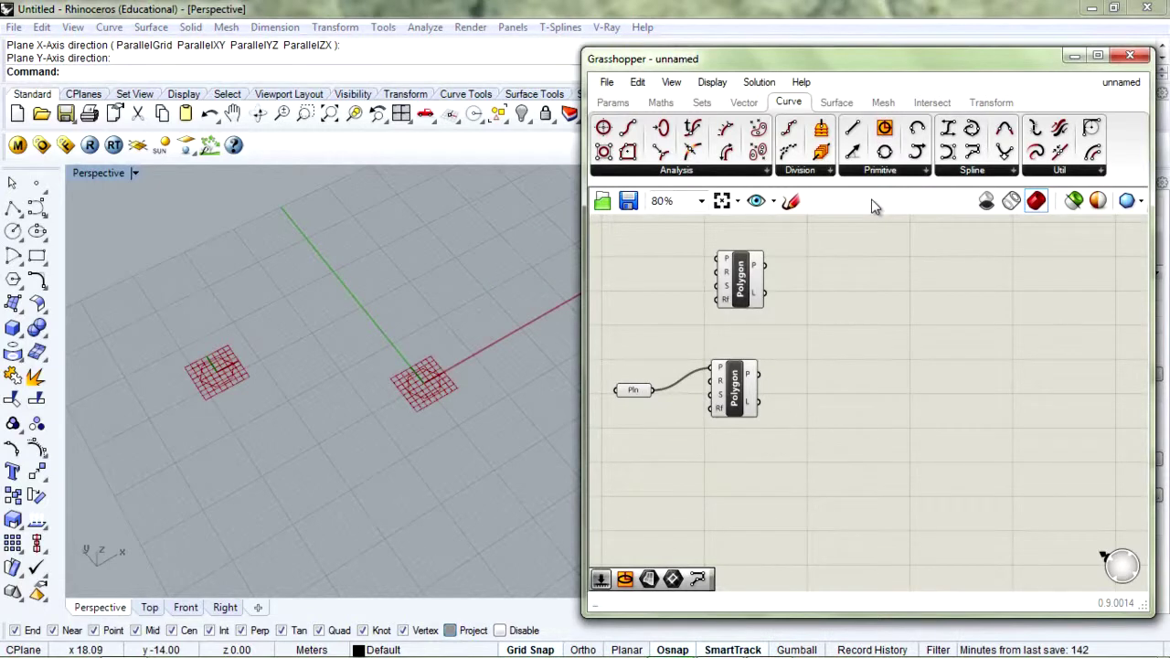
{"action": "left_click", "coordinate": [880, 171]}
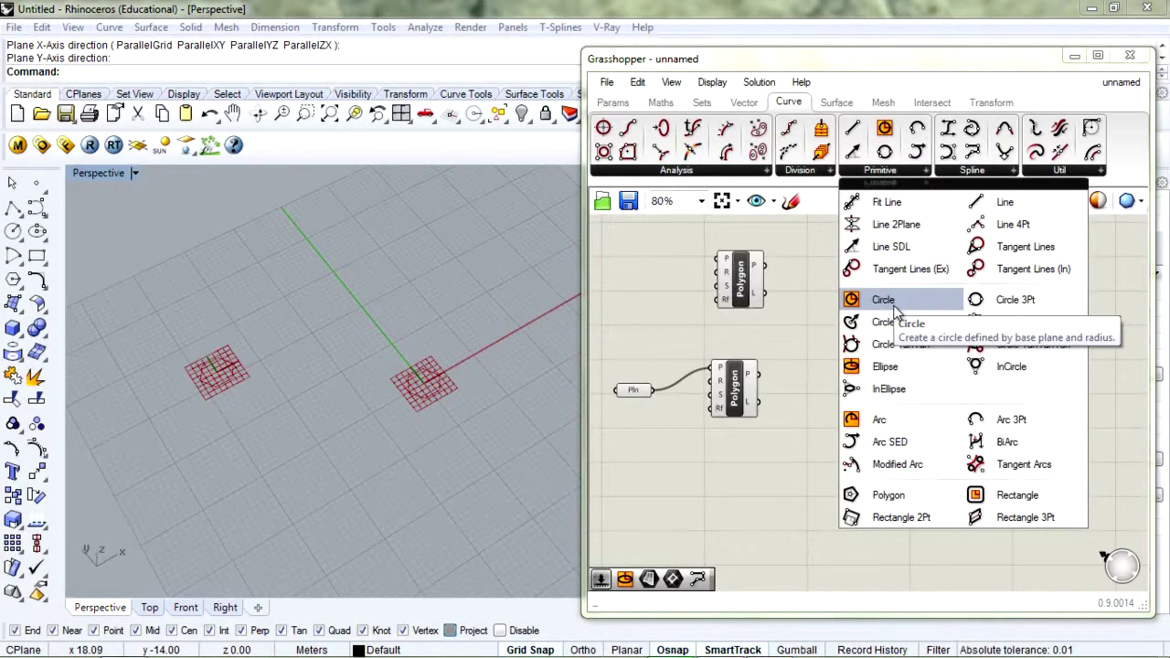
{"action": "left_click_drag", "start_coordinate": [864, 367], "coordinate": [728, 488]}
{"action": "left_click", "coordinate": [880, 171]}
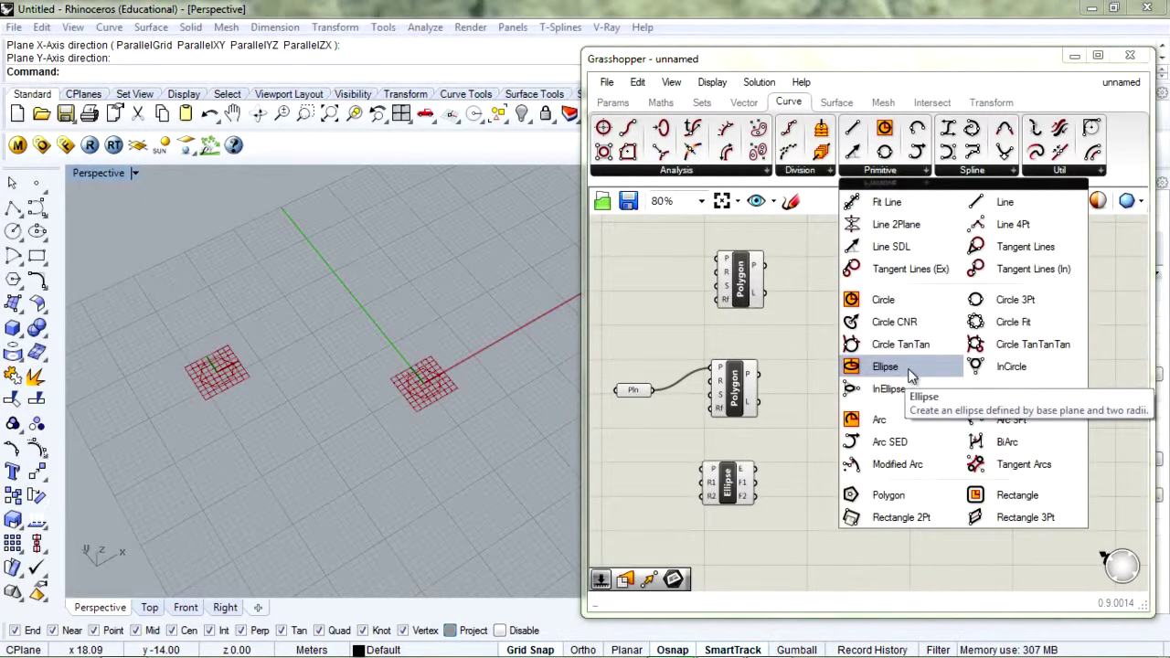
{"action": "double_click", "coordinate": [808, 483]}
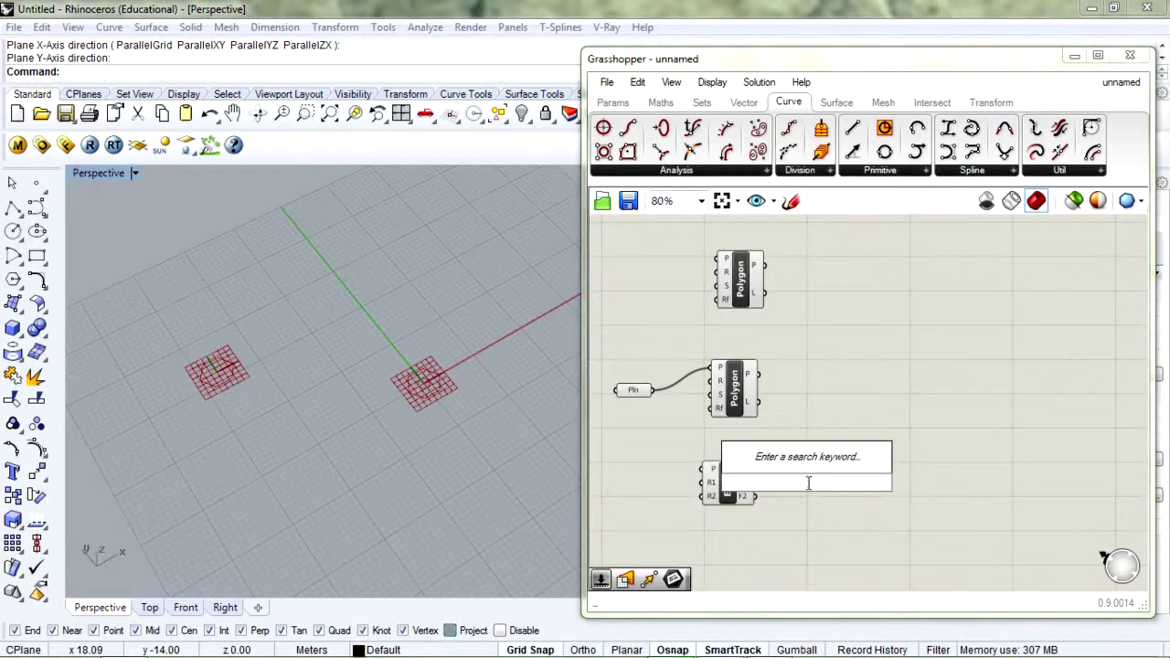
{"action": "type", "text": "e"}
{"action": "key", "text": "Return"}
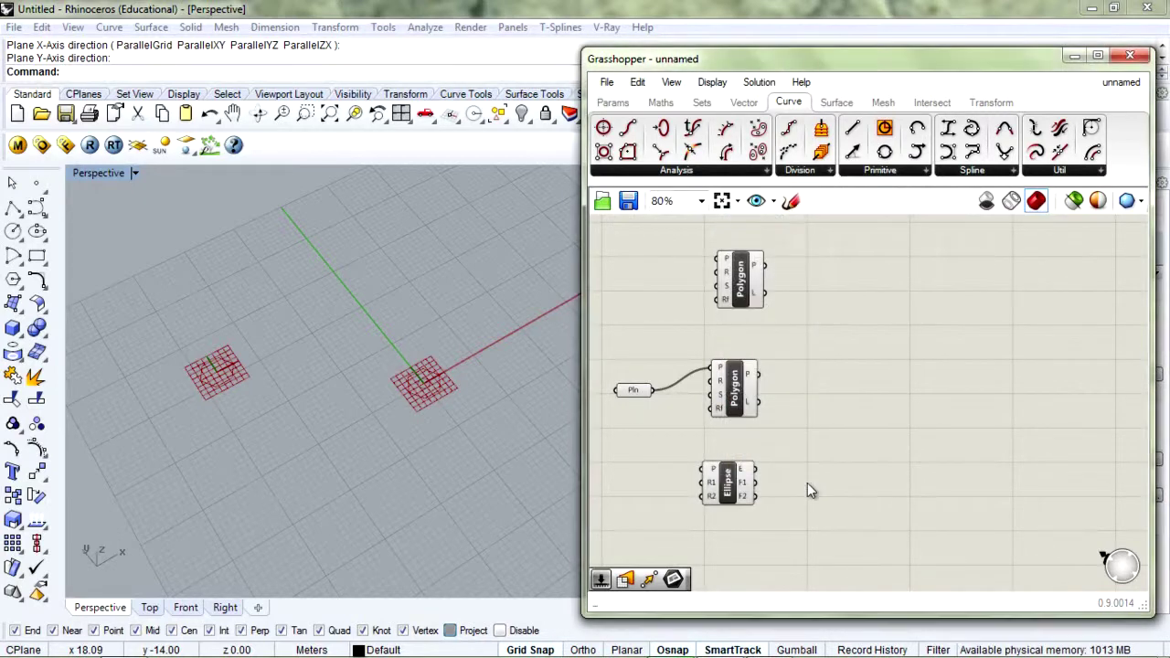
Adjust the placement of the Ellipse component so it lines up beneath the Polygon components
{"action": "left_click", "coordinate": [742, 489]}
{"action": "left_click_drag", "start_coordinate": [742, 489], "coordinate": [749, 489]}
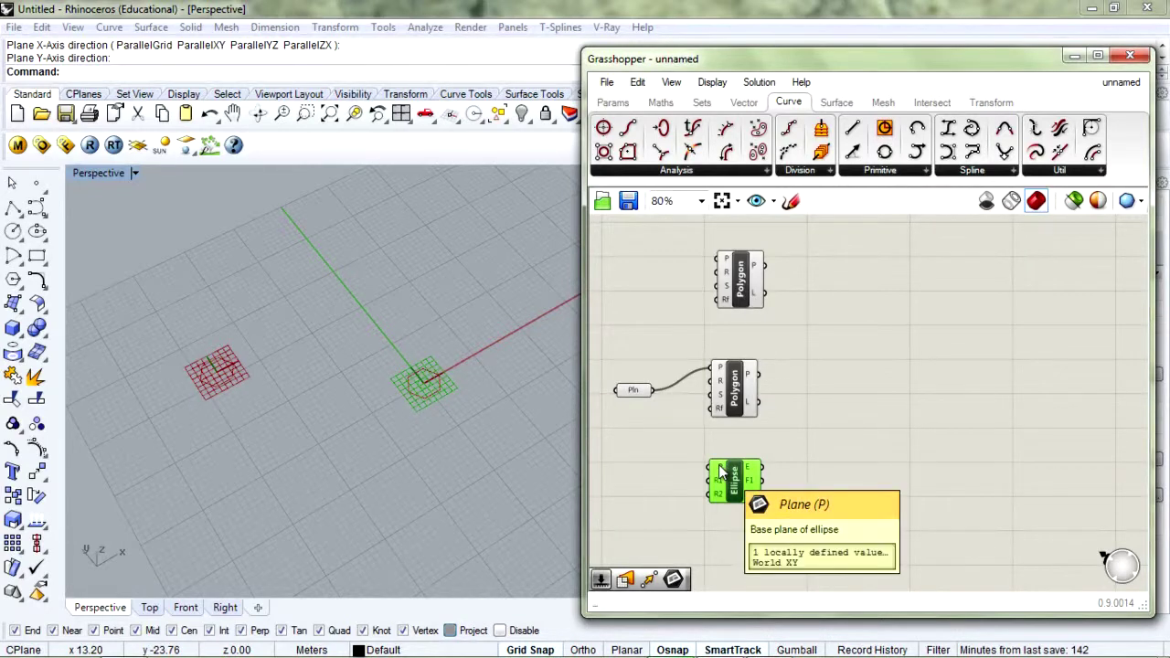
{"action": "left_click_drag", "start_coordinate": [729, 489], "coordinate": [734, 489]}
{"action": "left_click", "coordinate": [658, 474]}
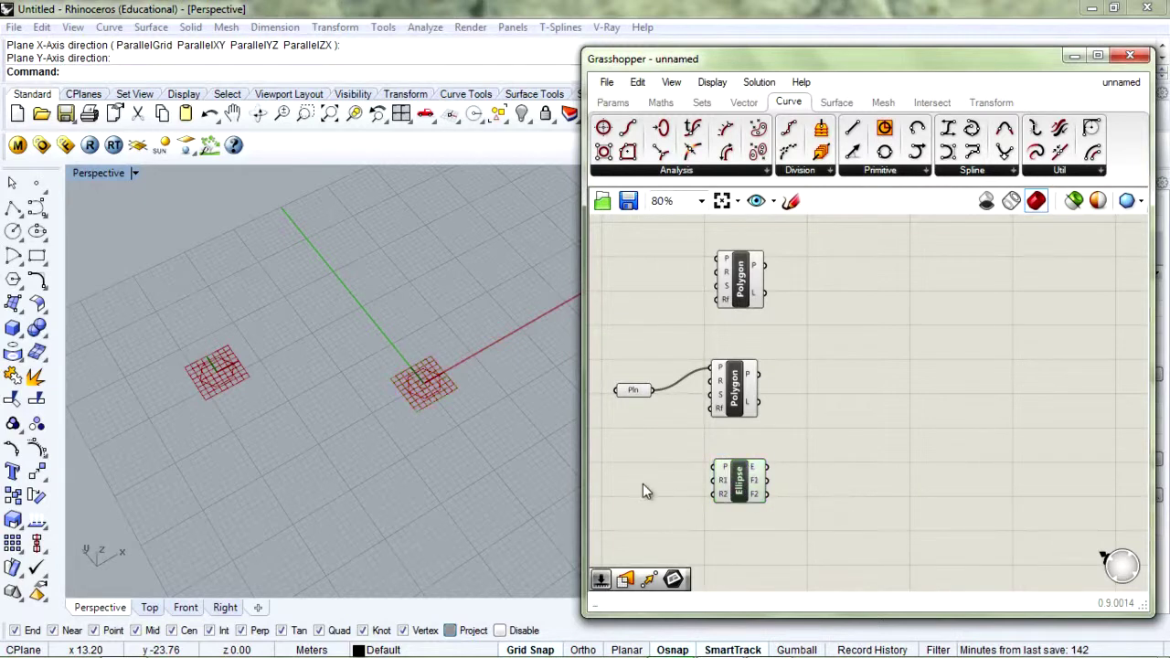
{"action": "double_click", "coordinate": [625, 495]}
{"action": "type", "text": "planar"}
{"action": "key", "text": "Return"}
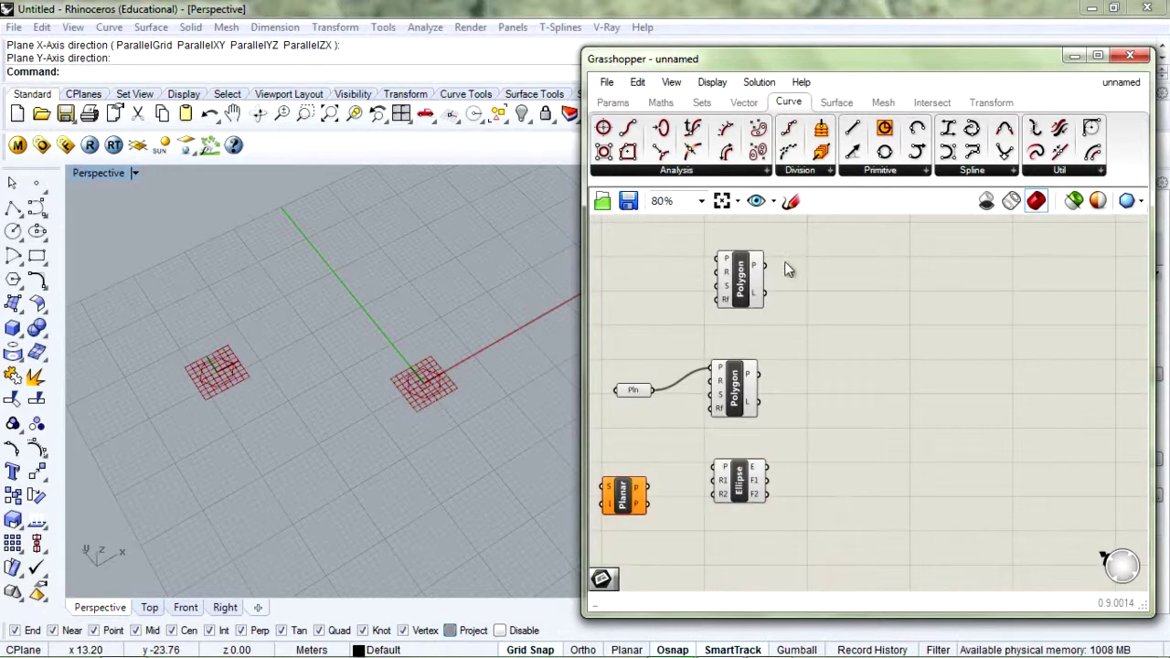
{"action": "left_click", "coordinate": [625, 512]}
{"action": "key", "text": "Delete"}
Add a Plane parameter beside the Ellipse component
{"action": "double_click", "coordinate": [662, 466]}
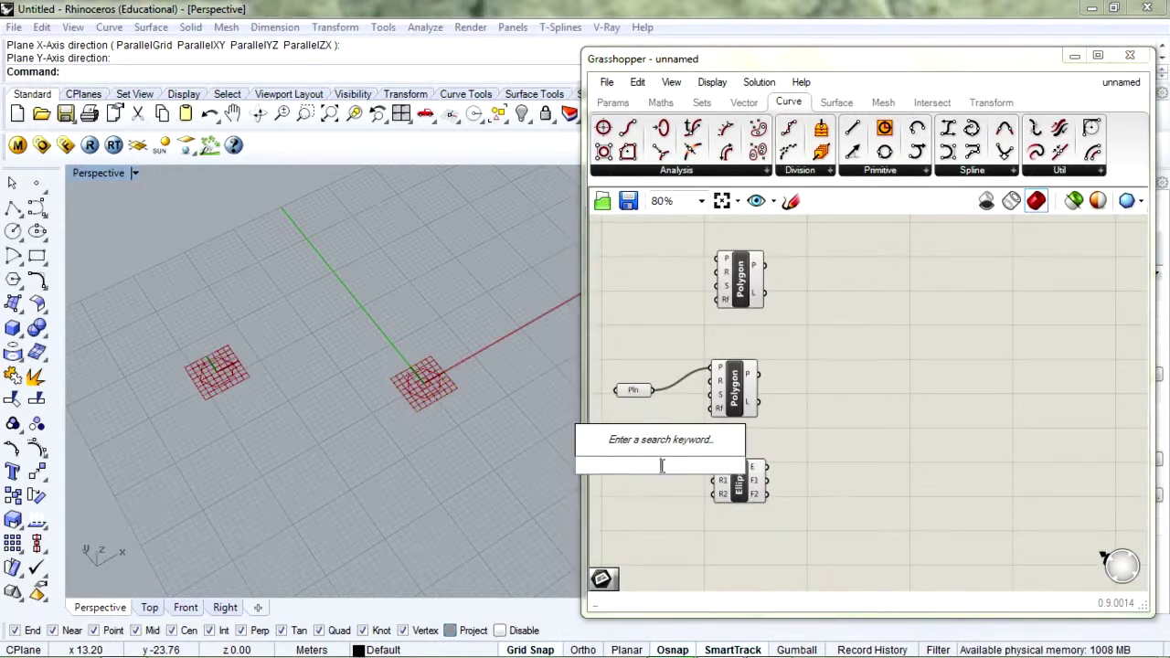
{"action": "type", "text": "plane"}
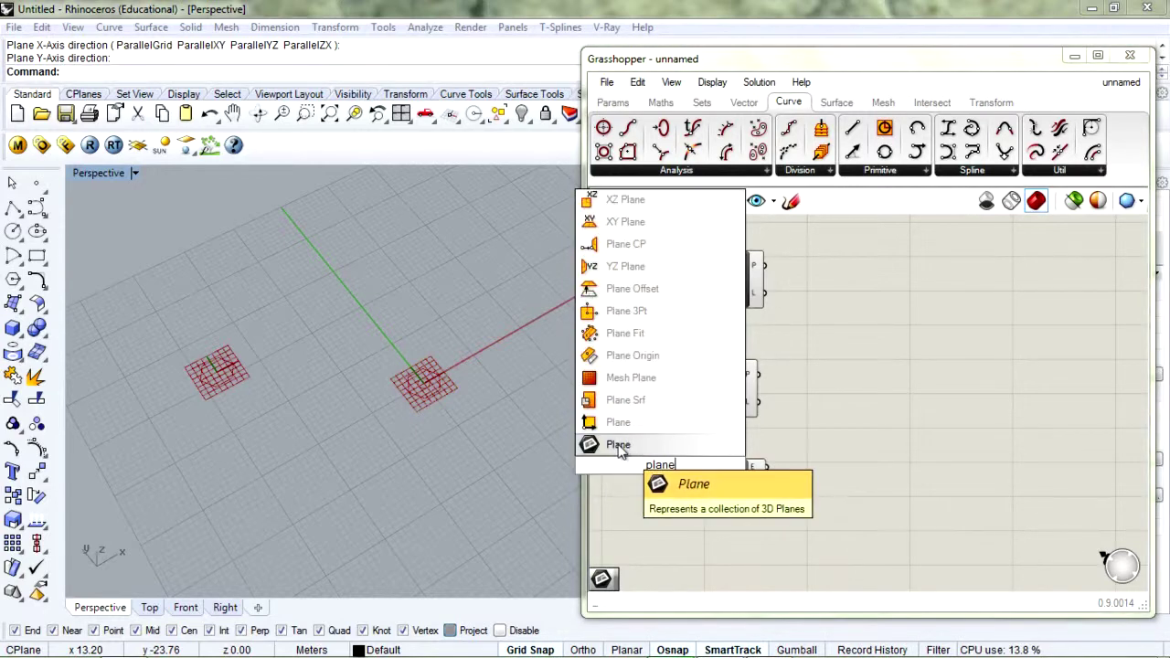
{"action": "left_click", "coordinate": [591, 444]}
Set one plane in the Ellipse's Plane parameter from the Top viewport, origin at about (24, 10), axes along X and Y
{"action": "right_click", "coordinate": [641, 492]}
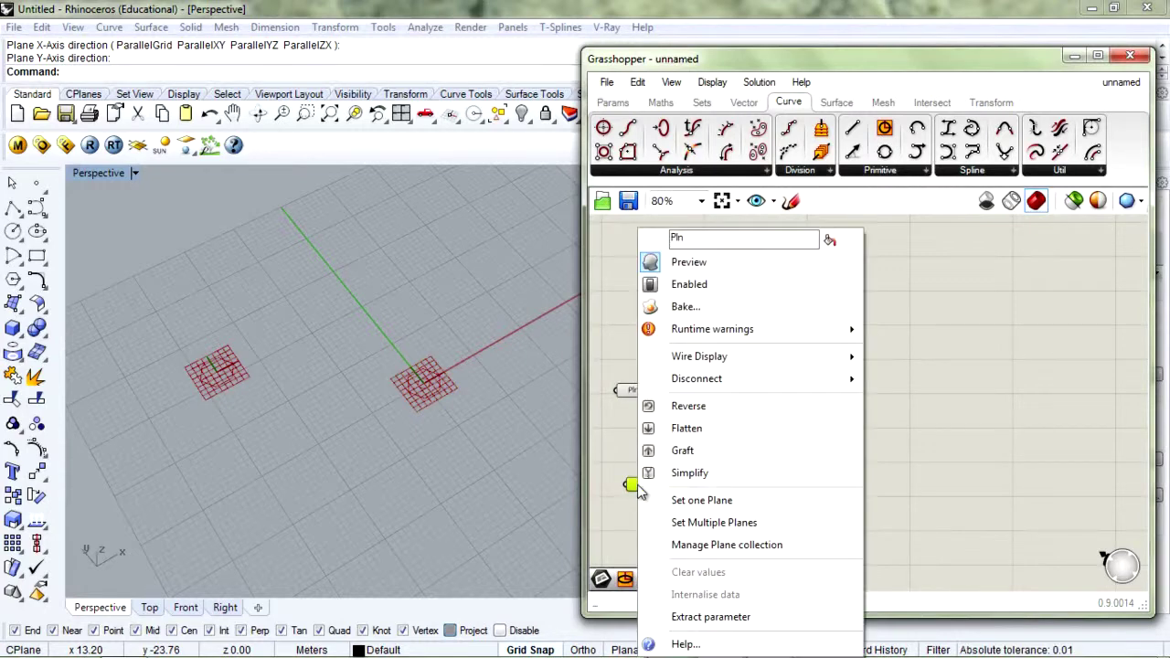
{"action": "left_click", "coordinate": [677, 497]}
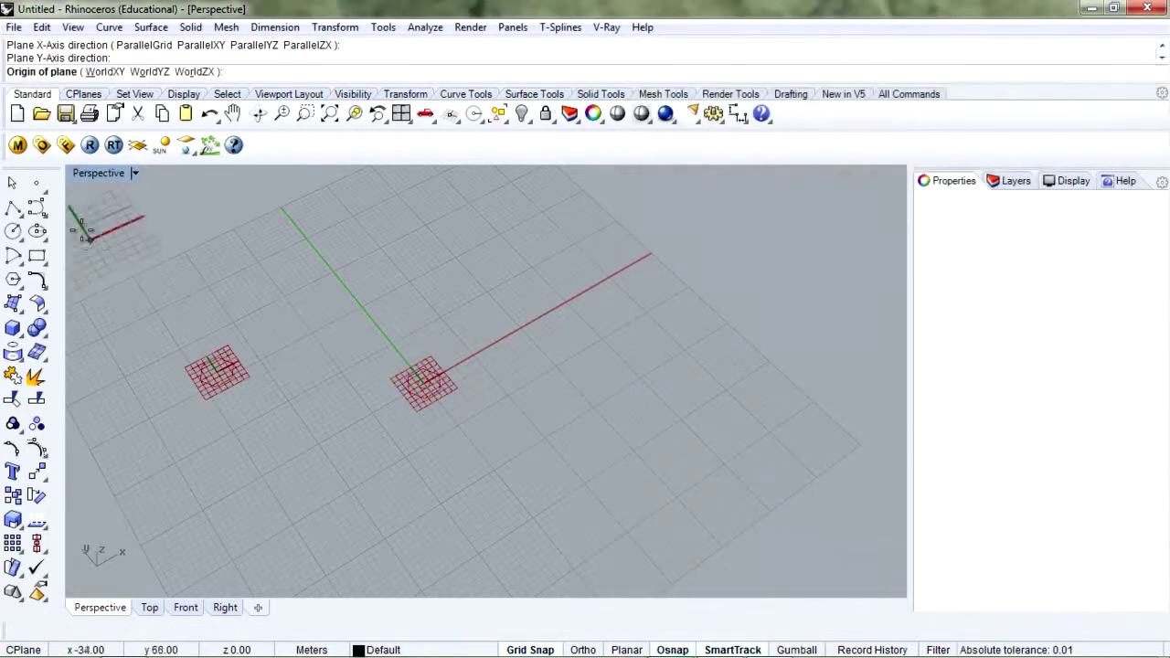
{"action": "double_click", "coordinate": [95, 173]}
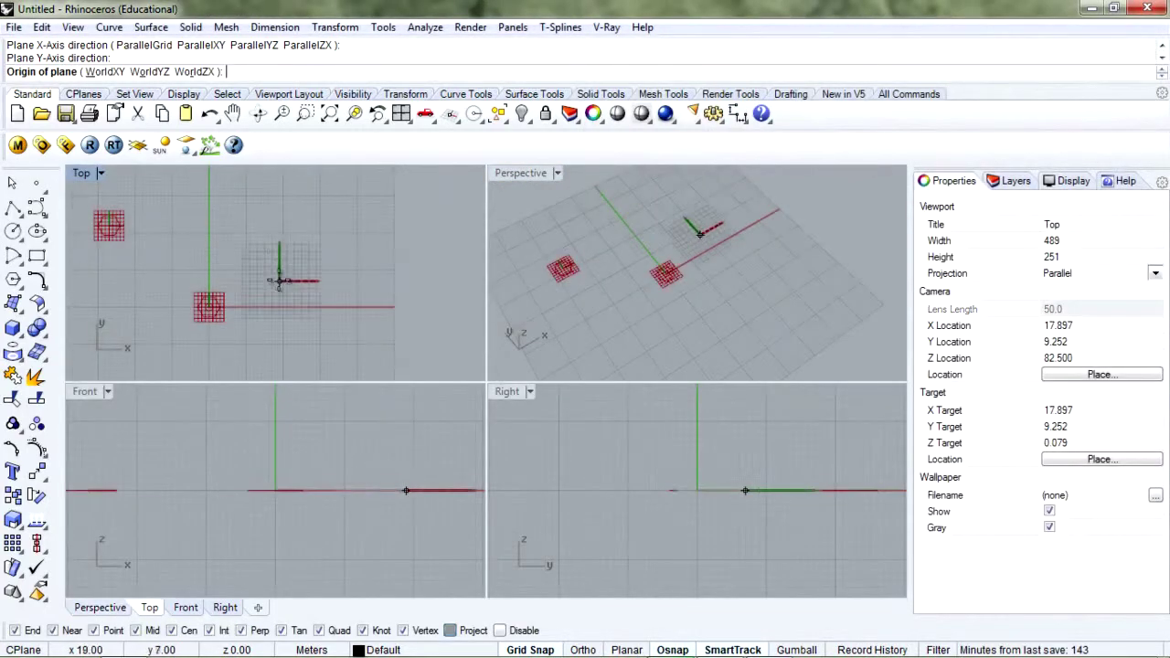
{"action": "left_click", "coordinate": [297, 270]}
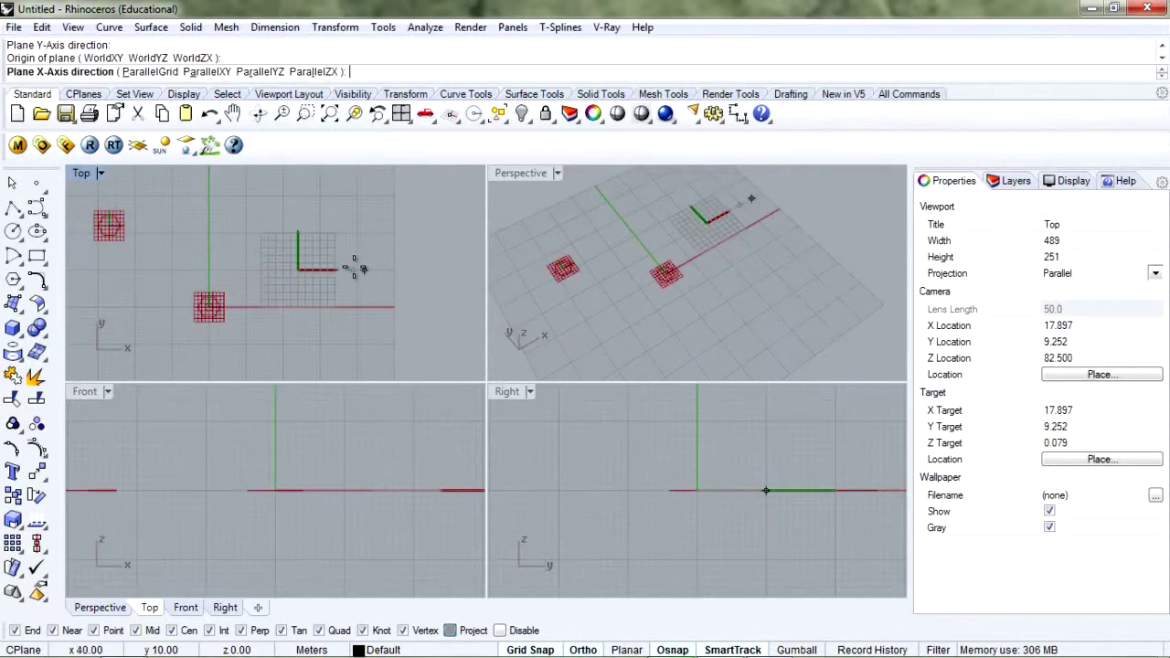
{"action": "left_click", "coordinate": [357, 270]}
{"action": "left_click", "coordinate": [324, 243]}
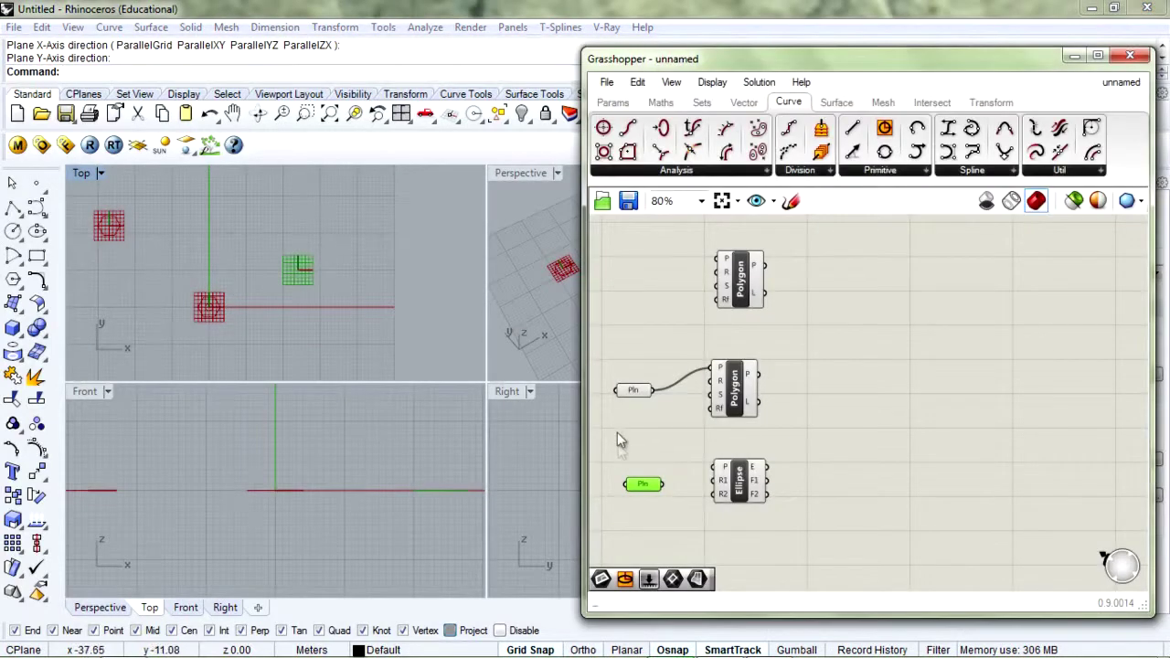
Connect the new Plane parameter to the Ellipse's P input and view all the shapes in a maximized Perspective viewport
{"action": "left_click_drag", "start_coordinate": [664, 484], "coordinate": [722, 470]}
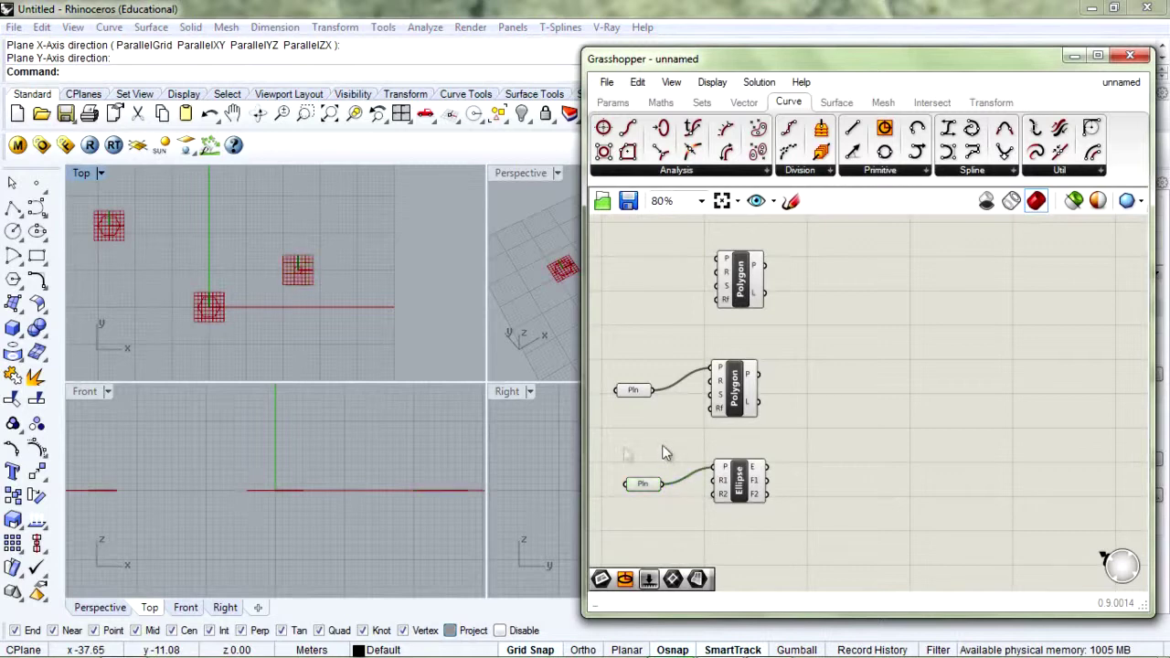
{"action": "left_click", "coordinate": [288, 231]}
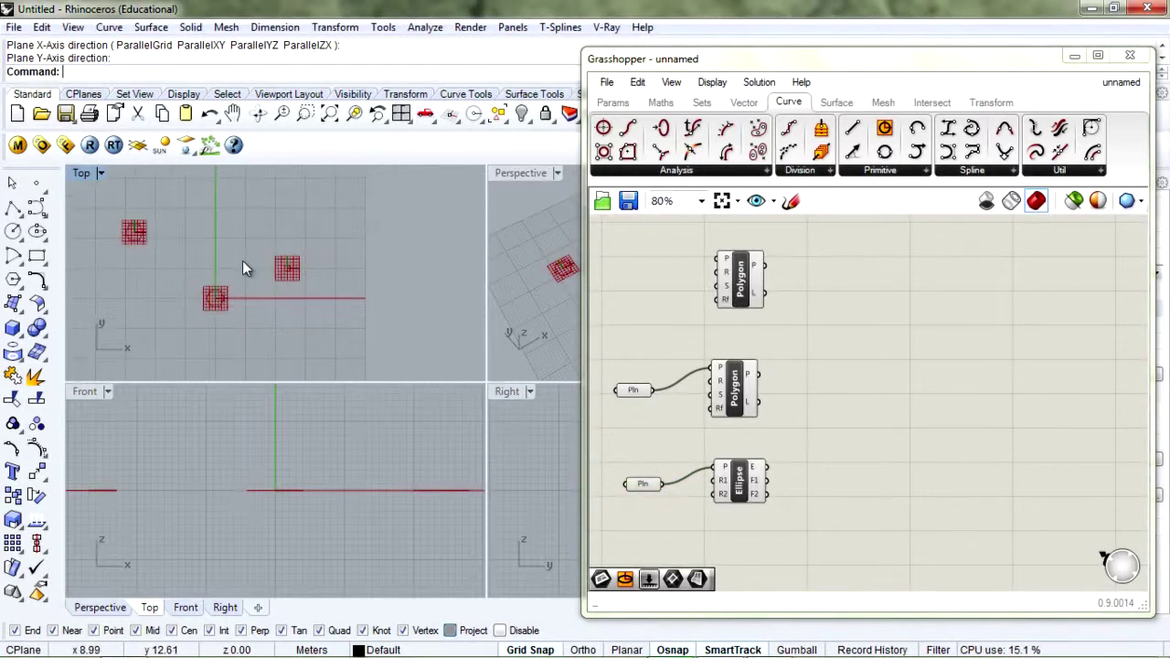
{"action": "right_click_drag", "start_coordinate": [243, 261], "coordinate": [454, 249]}
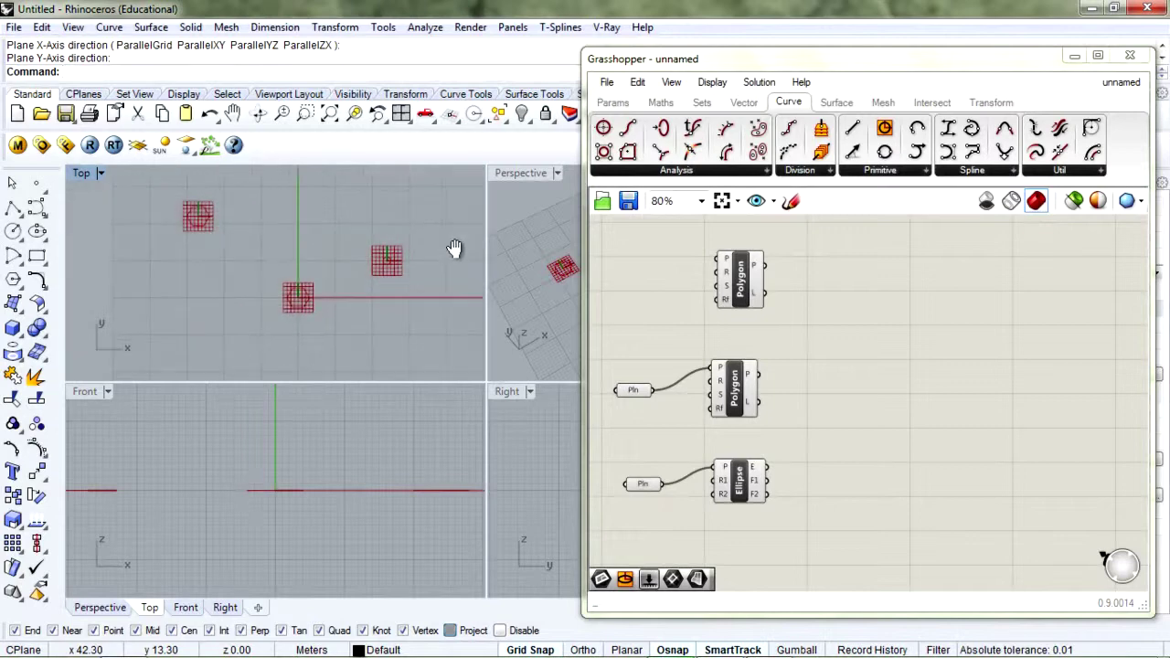
{"action": "double_click", "coordinate": [509, 176]}
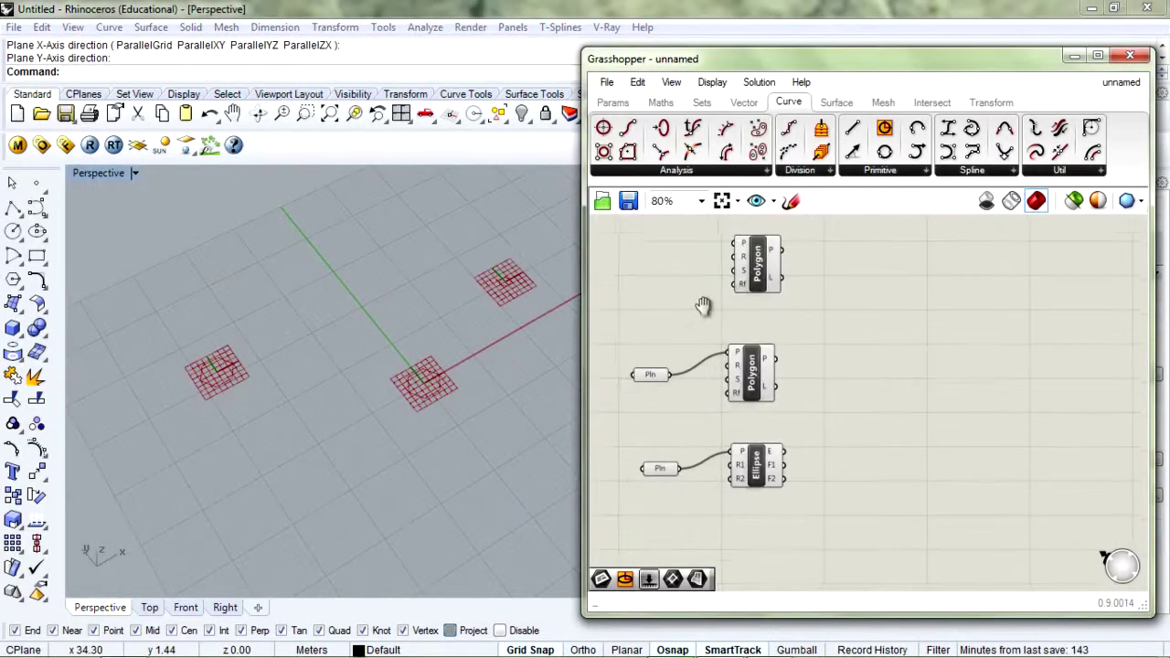
{"action": "right_click_drag", "start_coordinate": [700, 305], "coordinate": [705, 339]}
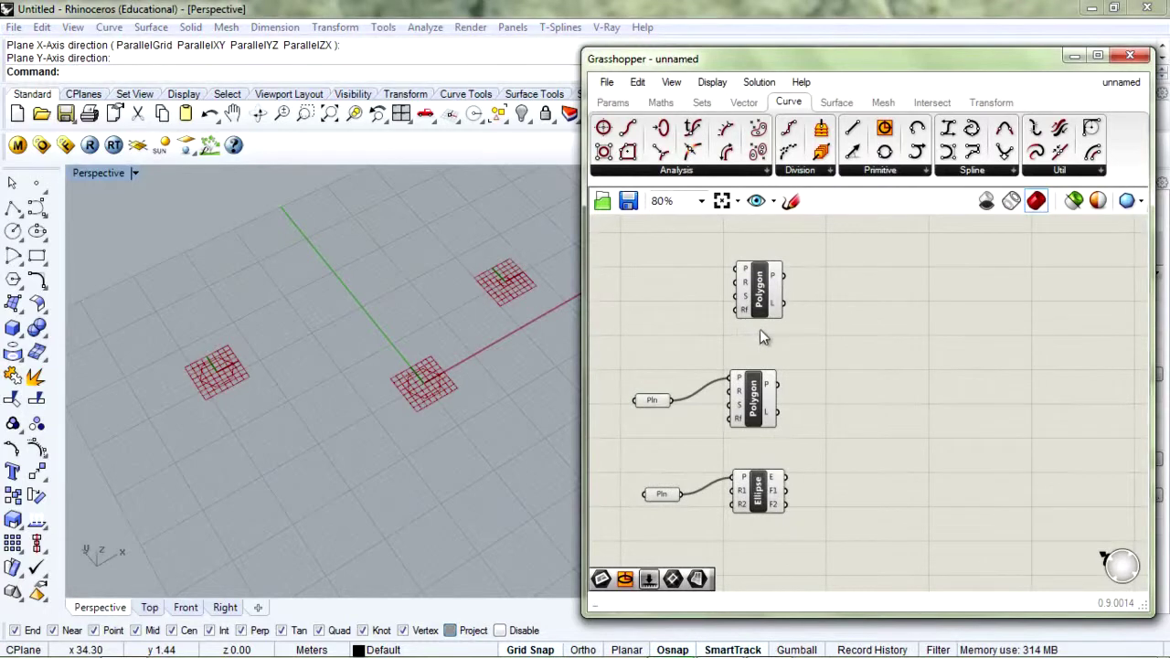
Select the Polygon, Plane and Ellipse components one by one to examine which geometry each produces in the Perspective viewport
{"action": "left_click", "coordinate": [768, 295]}
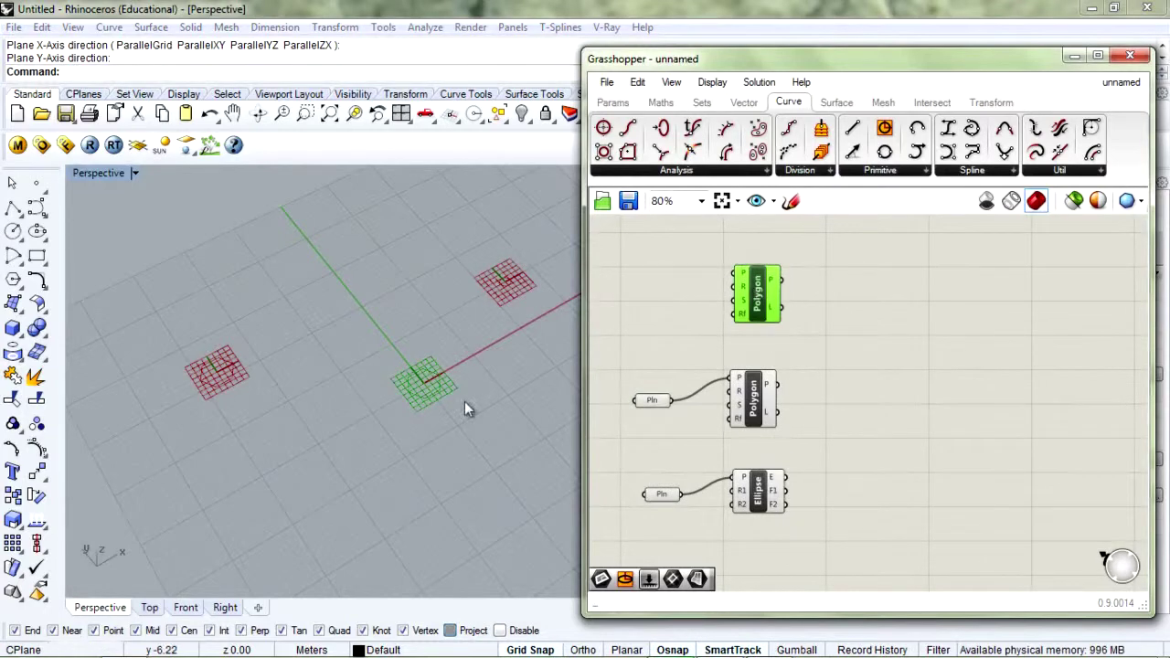
{"action": "left_click", "coordinate": [736, 395]}
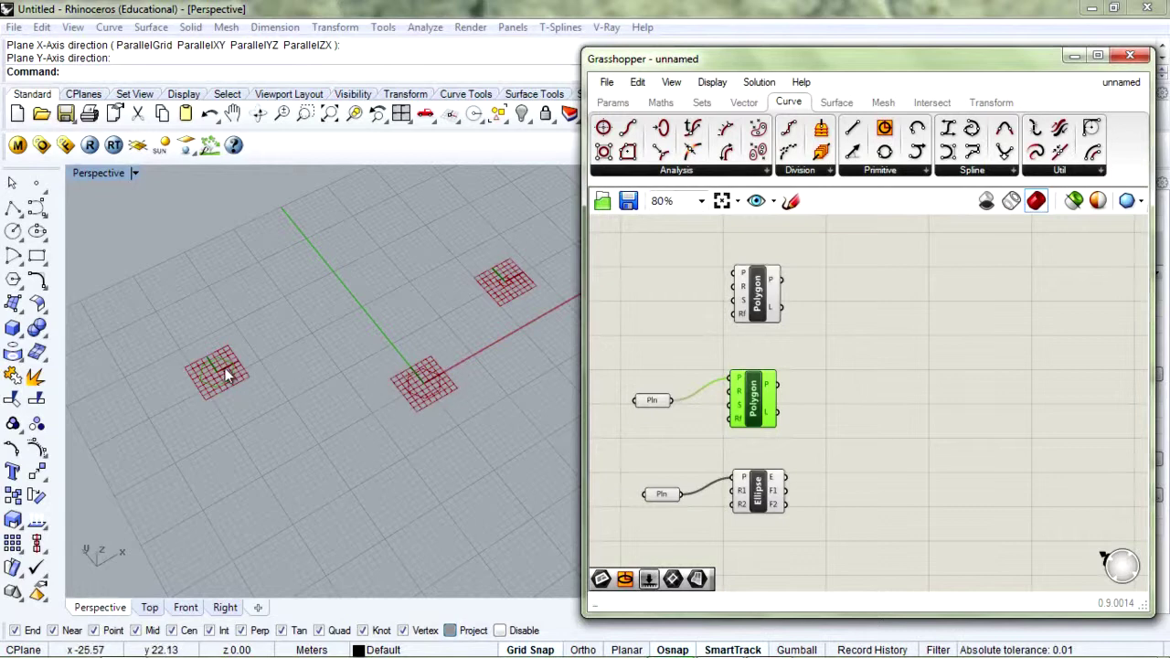
{"action": "left_click", "coordinate": [654, 403]}
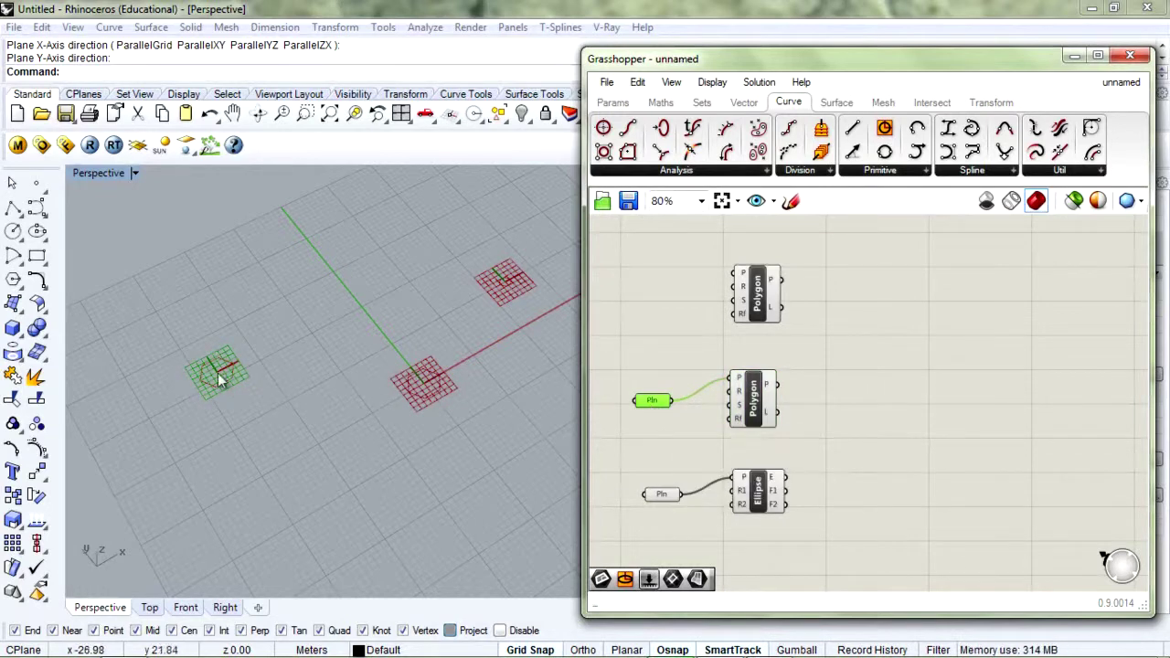
{"action": "left_click", "coordinate": [737, 402]}
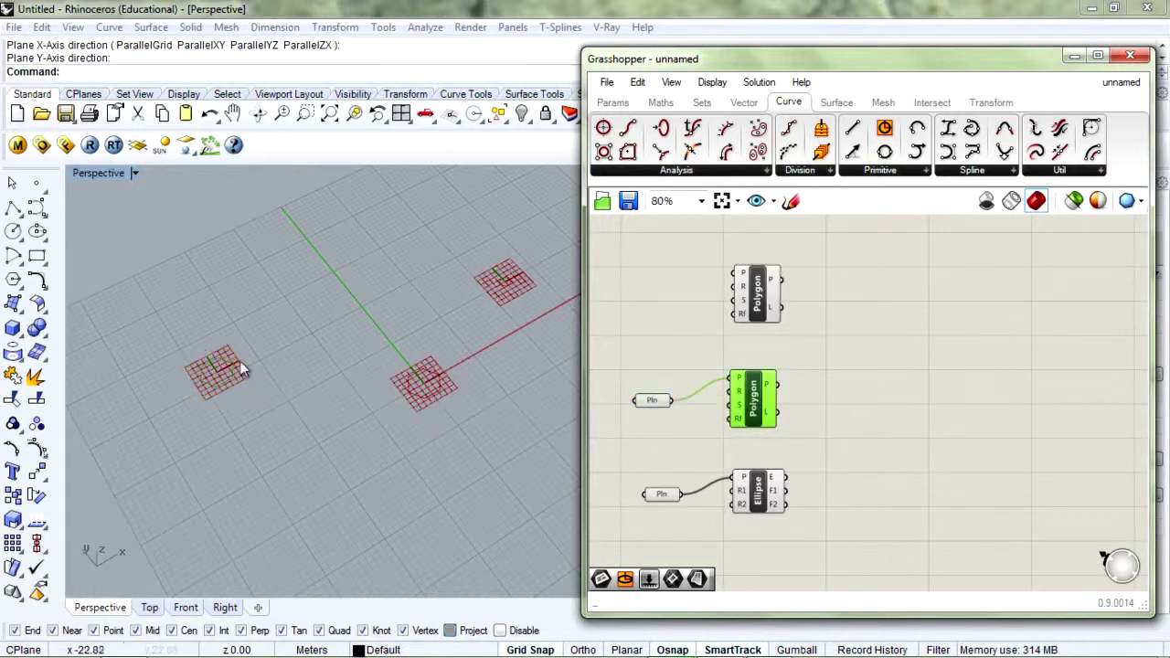
{"action": "left_click", "coordinate": [665, 493]}
{"action": "left_click", "coordinate": [759, 494]}
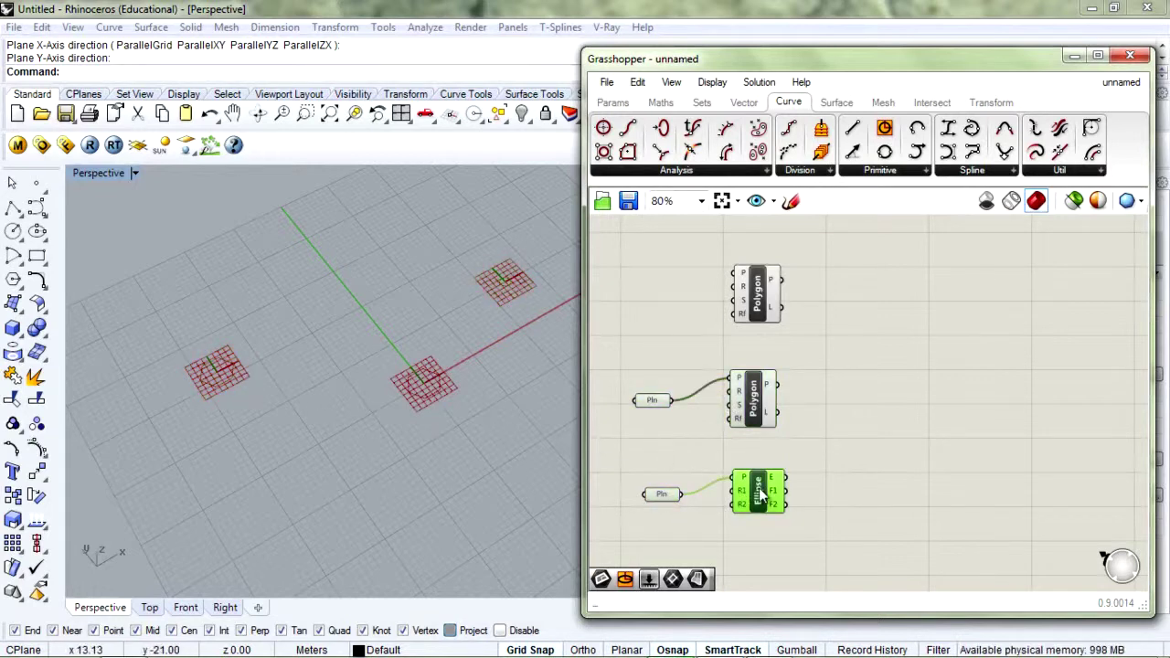
{"action": "left_click", "coordinate": [792, 482]}
{"action": "left_click", "coordinate": [775, 483]}
{"action": "left_click", "coordinate": [796, 392]}
Move the connected Polygon and Ellipse components together with their Plane parameters slightly farther from the unconnected Polygon
{"action": "right_click_drag", "start_coordinate": [796, 392], "coordinate": [800, 377]}
{"action": "left_click_drag", "start_coordinate": [788, 324], "coordinate": [640, 493]}
{"action": "left_click_drag", "start_coordinate": [737, 414], "coordinate": [751, 436]}
{"action": "left_click", "coordinate": [752, 314]}
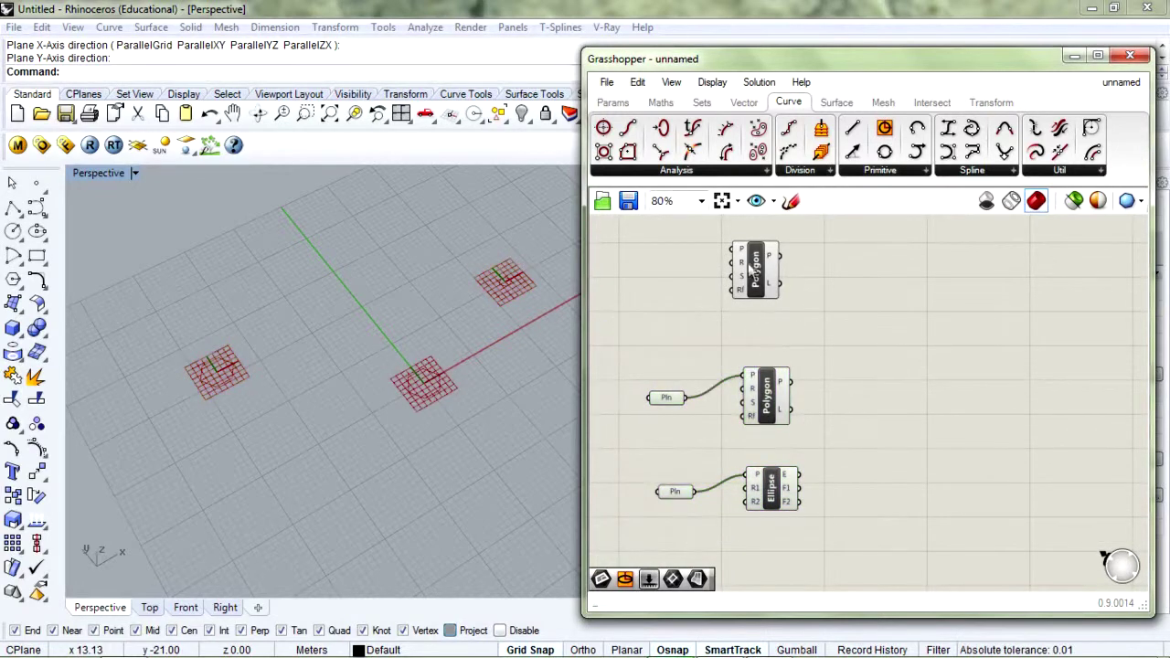
Examine the inputs of the unconnected Polygon component, including its base plane and fillet radius
{"action": "mouse_move", "coordinate": [743, 254]}
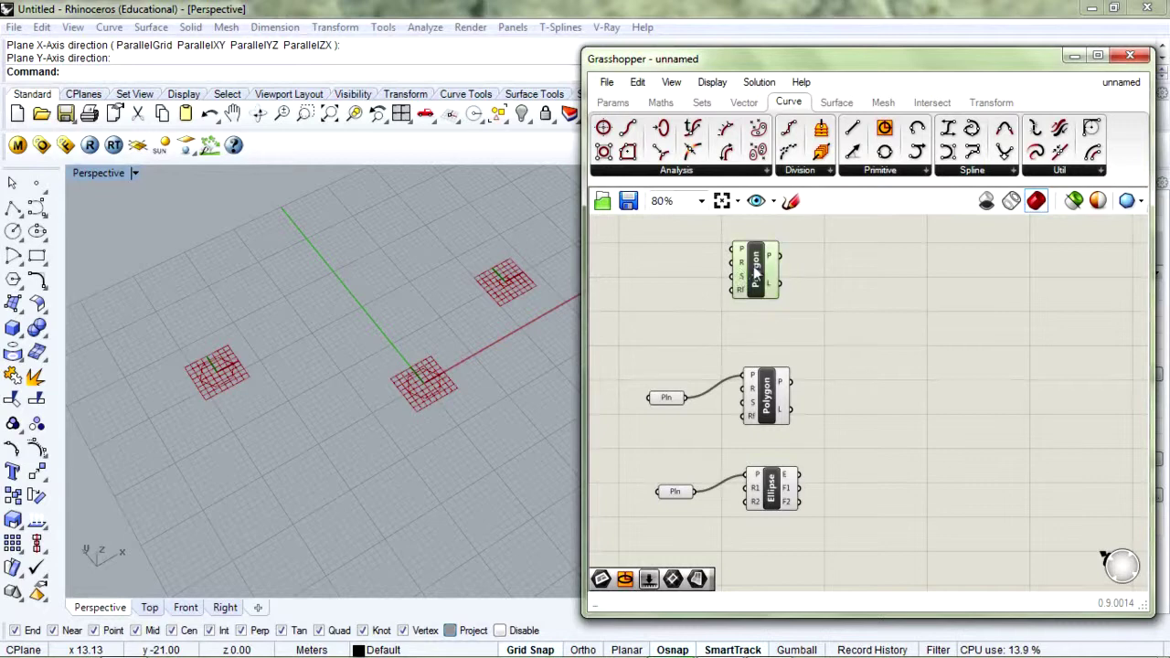
{"action": "left_click", "coordinate": [755, 272]}
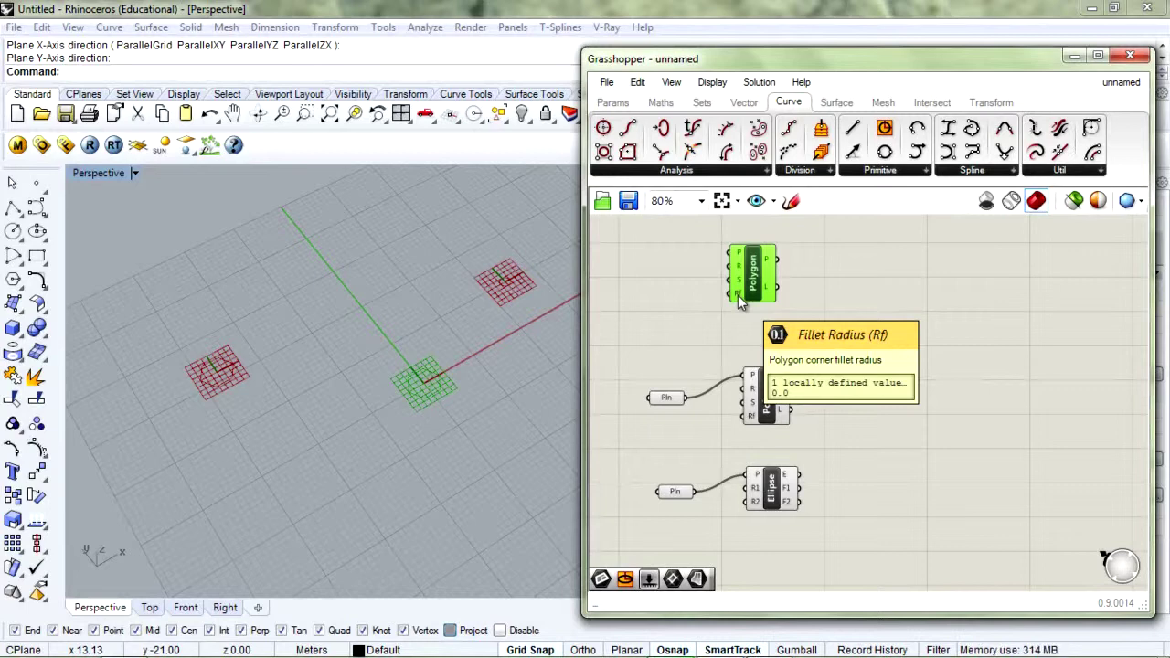
{"action": "left_click_drag", "start_coordinate": [746, 268], "coordinate": [749, 269]}
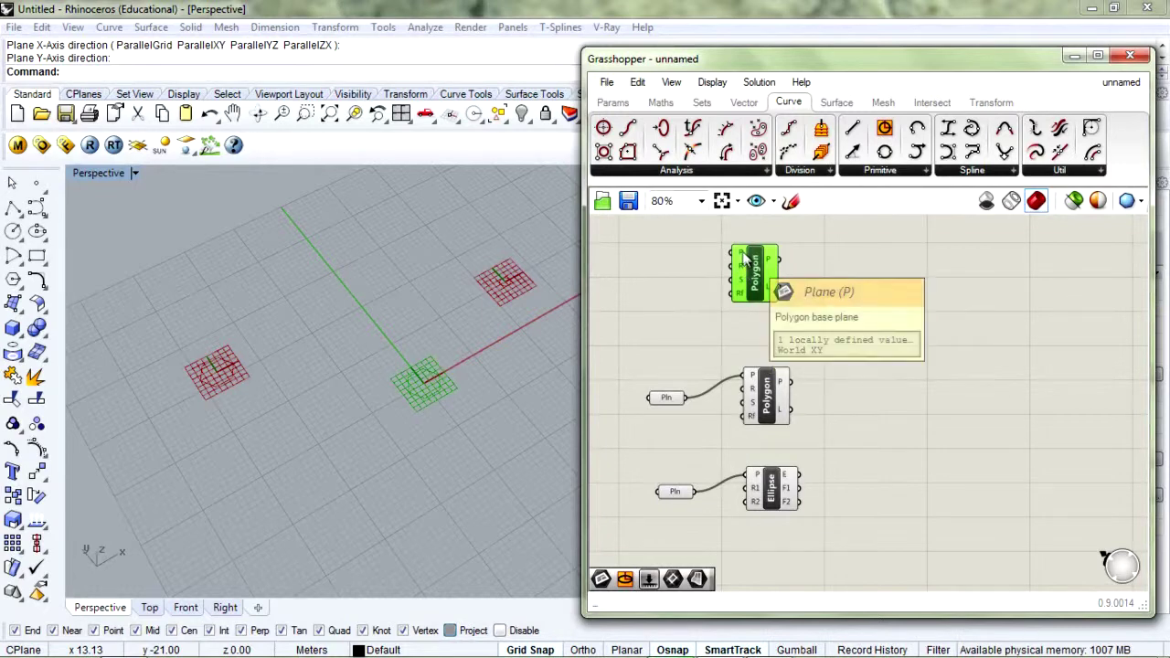
{"action": "left_click", "coordinate": [742, 236]}
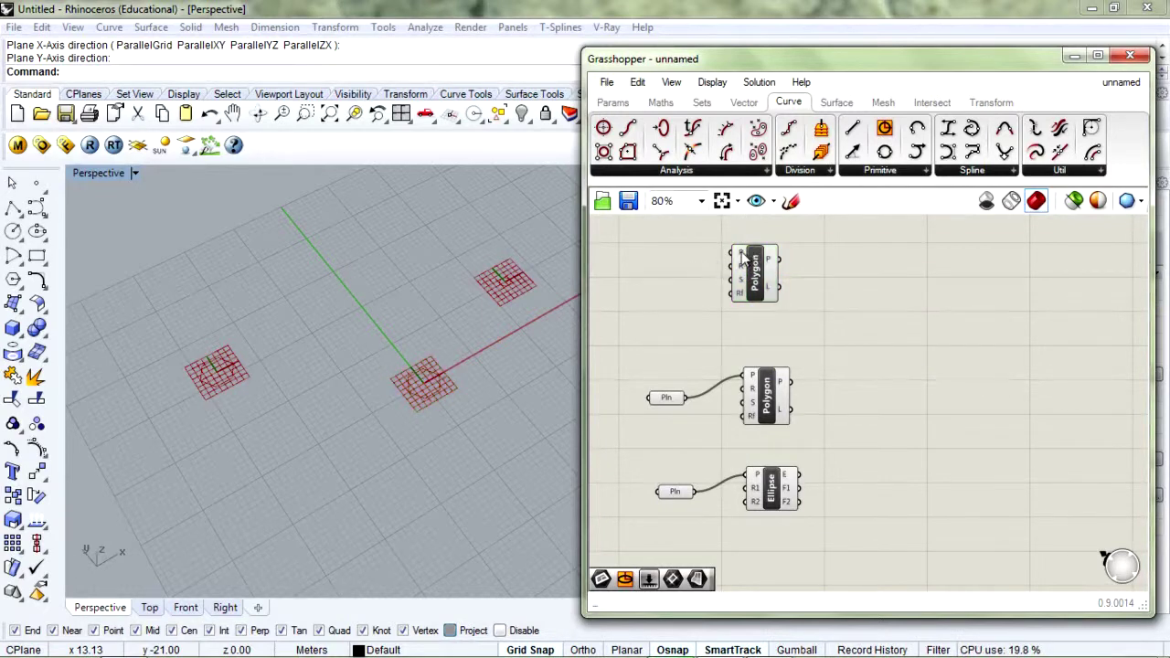
{"action": "left_click", "coordinate": [741, 252]}
Add a Number Slider to the canvas beside the unconnected Polygon component
{"action": "left_click", "coordinate": [666, 298]}
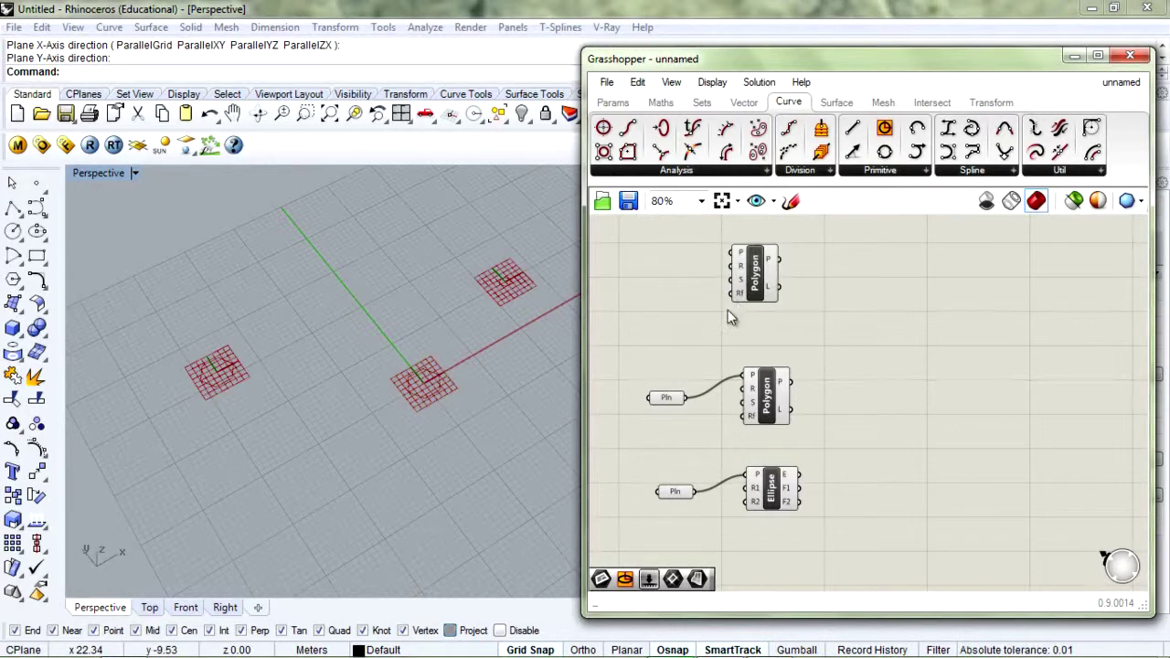
{"action": "double_click", "coordinate": [614, 295]}
{"action": "type", "text": "slider"}
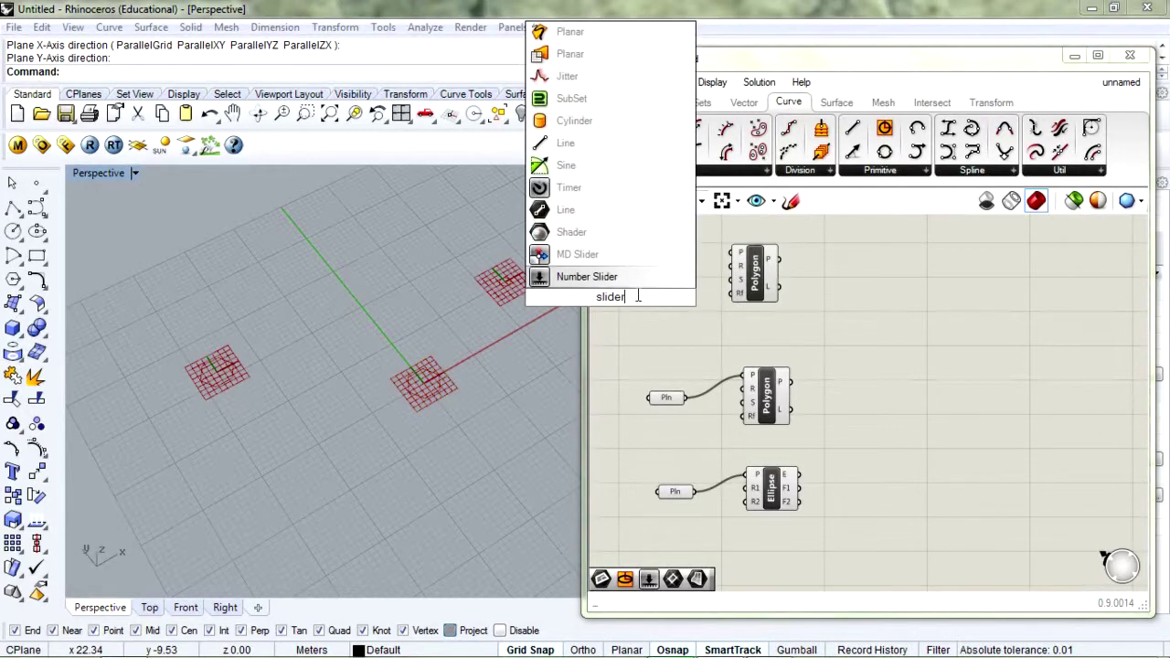
{"action": "key", "text": "Return"}
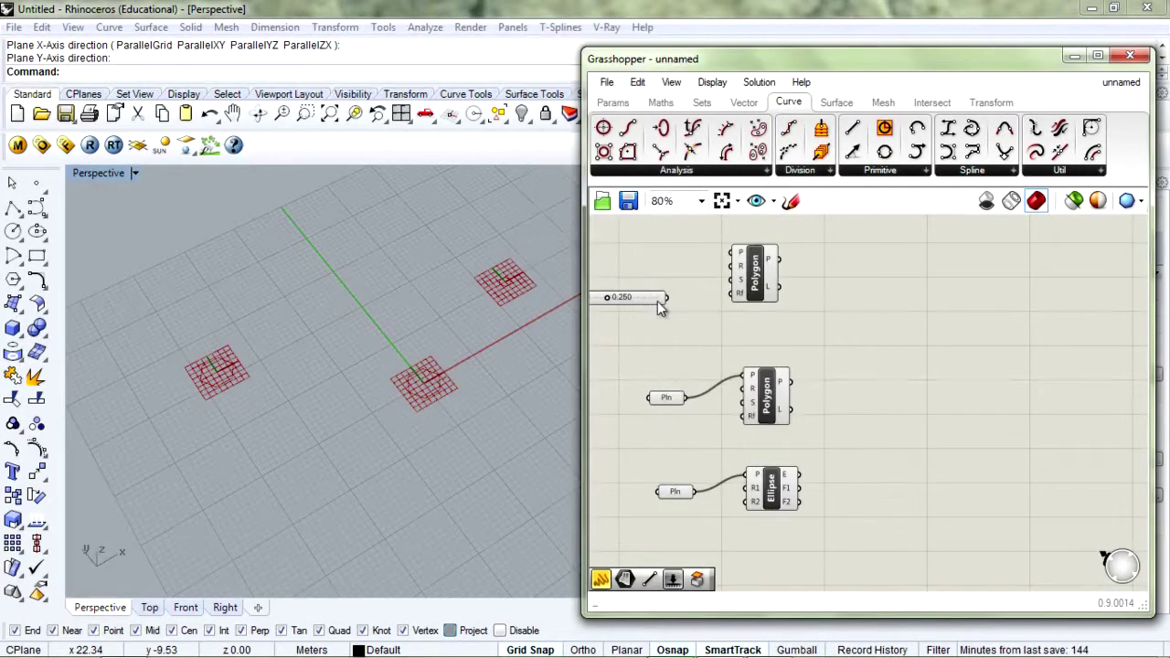
Configure the new slider with zero decimal digits and a maximum of 80
{"action": "right_click", "coordinate": [667, 297]}
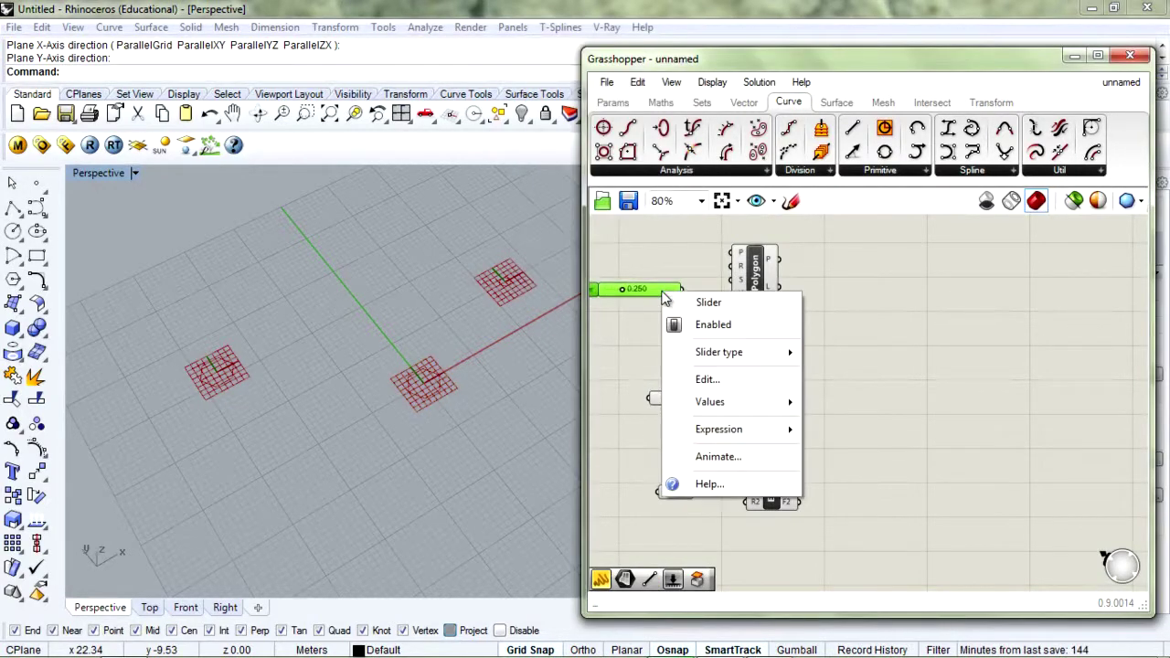
{"action": "left_click", "coordinate": [692, 386]}
{"action": "left_click_drag", "start_coordinate": [731, 368], "coordinate": [669, 365]}
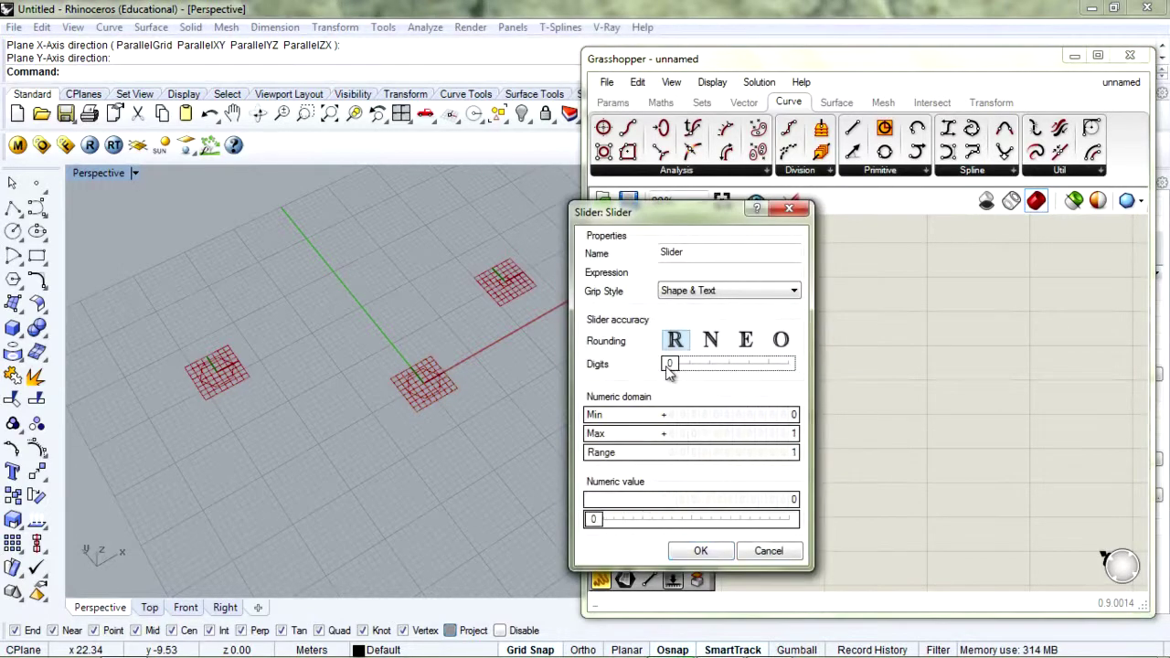
{"action": "double_click", "coordinate": [728, 433]}
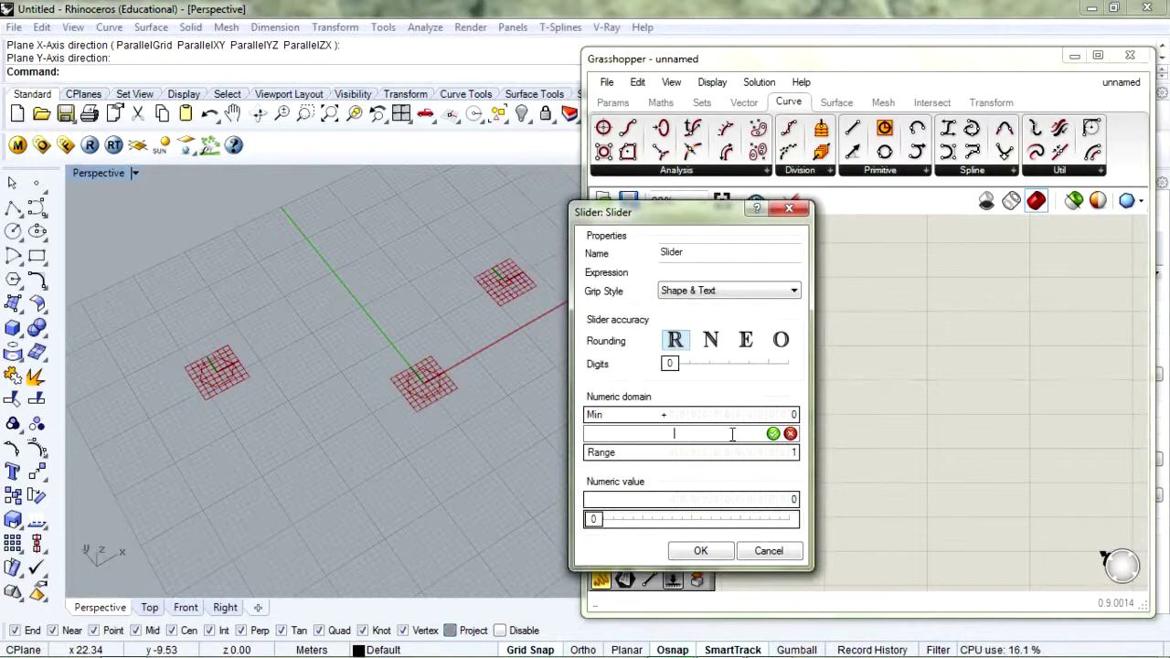
{"action": "type", "text": "80"}
{"action": "key", "text": "Return"}
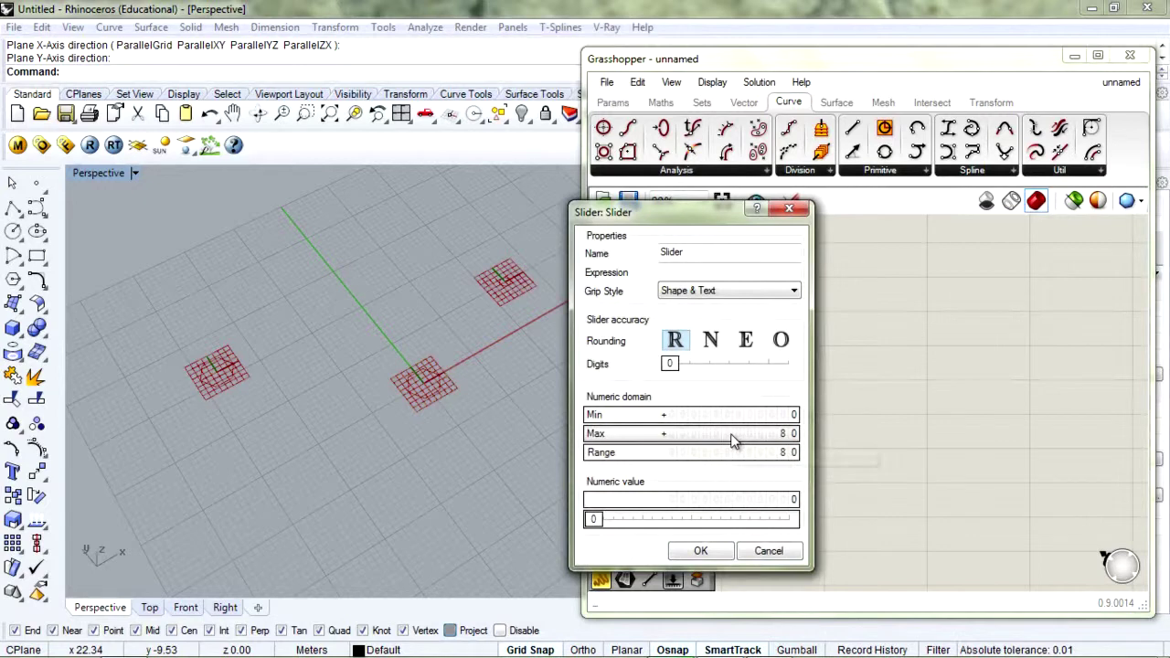
{"action": "left_click", "coordinate": [723, 549]}
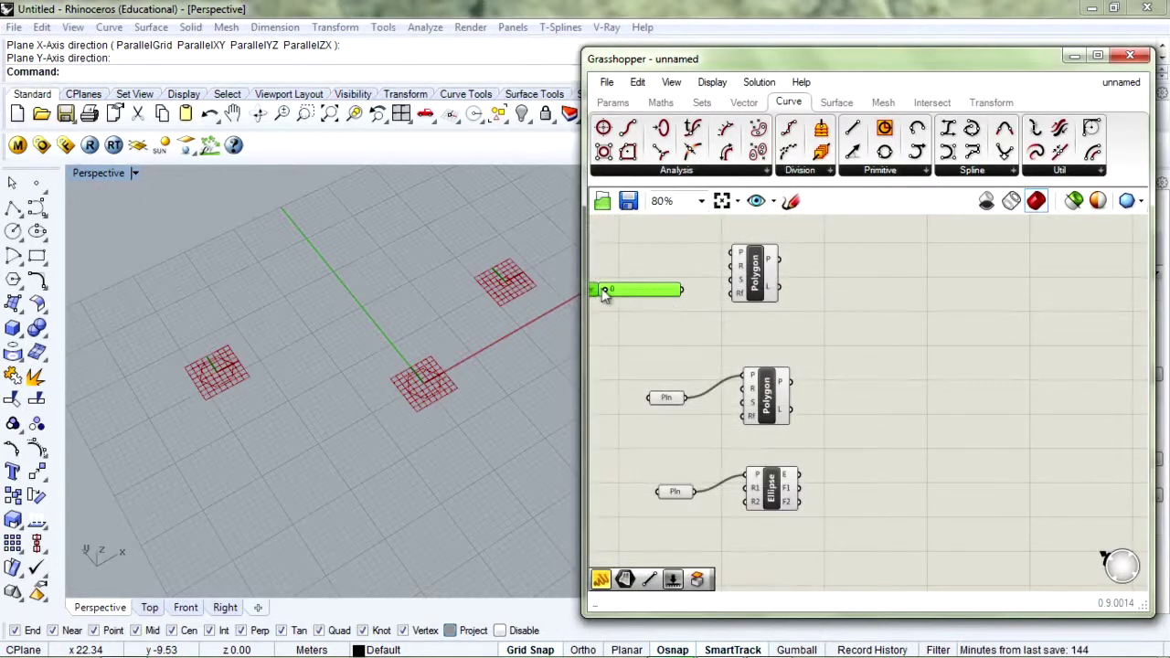
Try one decimal digit for the slider's accuracy and return it to zero digits
{"action": "mouse_move", "coordinate": [606, 290]}
{"action": "left_mouse_down"}
{"action": "mouse_move", "coordinate": [642, 293]}
{"action": "mouse_move", "coordinate": [613, 302]}
{"action": "mouse_move", "coordinate": [625, 299]}
{"action": "left_mouse_up"}
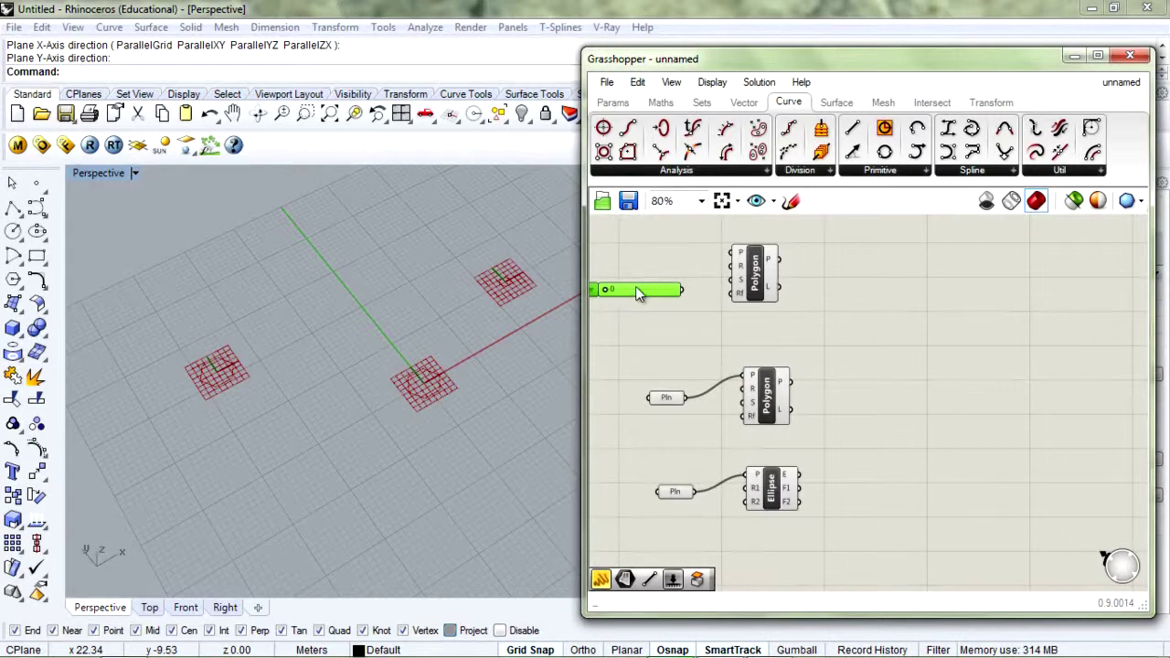
{"action": "double_click", "coordinate": [637, 292]}
{"action": "left_click_drag", "start_coordinate": [613, 271], "coordinate": [633, 276]}
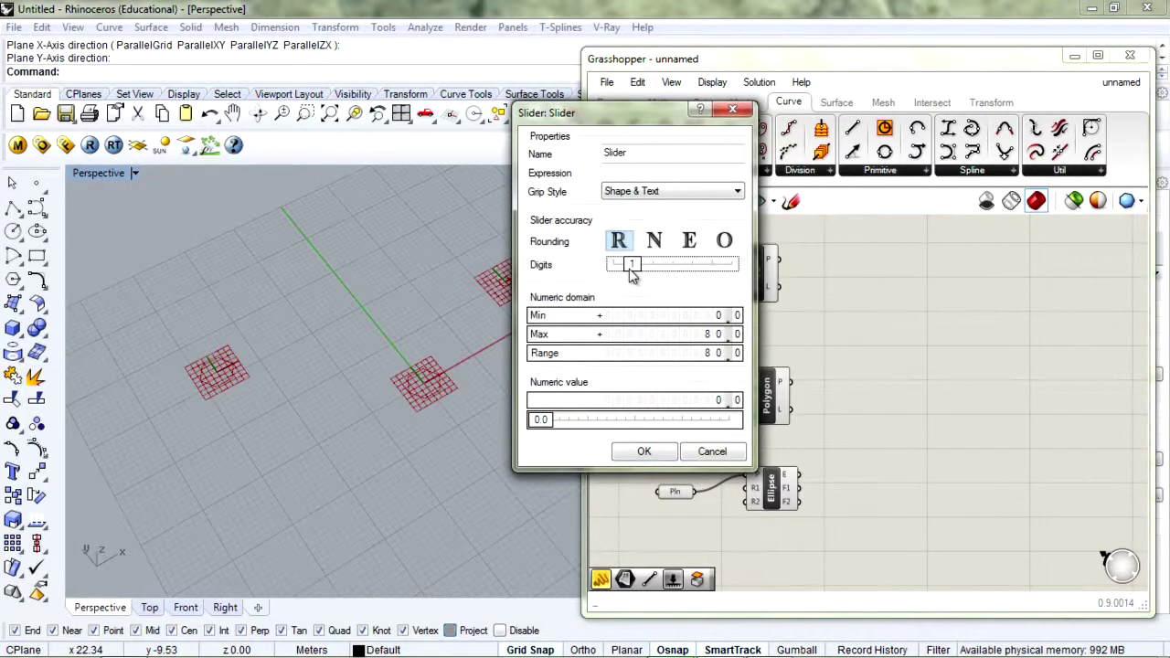
{"action": "left_click_drag", "start_coordinate": [638, 276], "coordinate": [614, 277]}
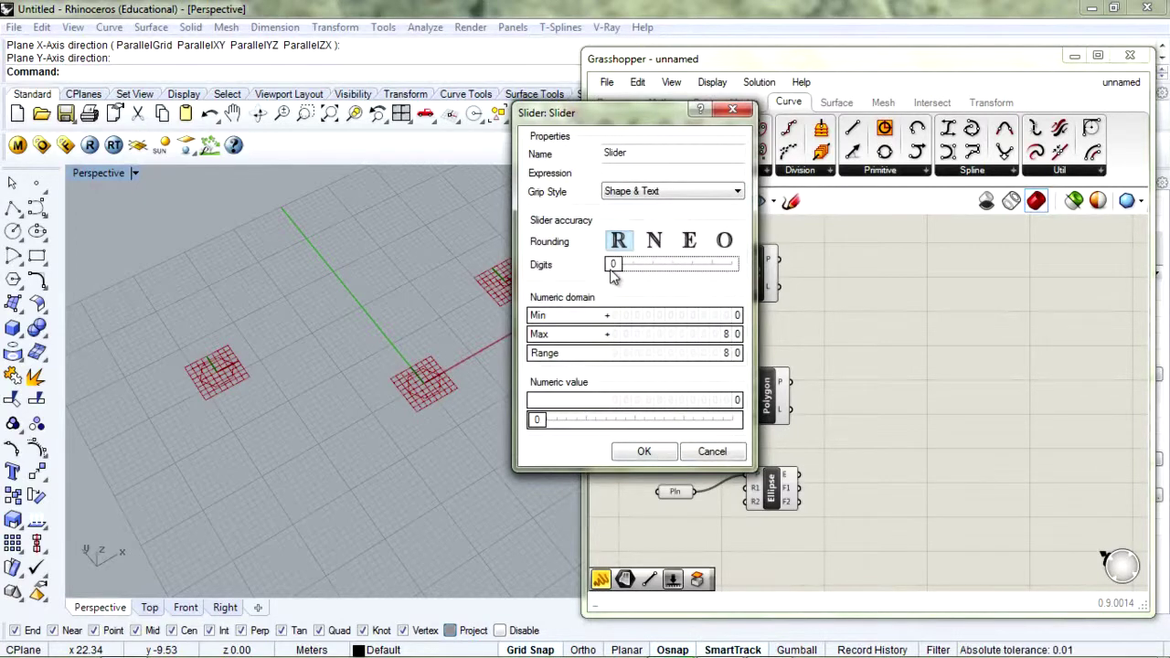
{"action": "left_click", "coordinate": [643, 450]}
Set the slider to 17 and duplicate it twice, stacking the three sliders beside the unconnected Polygon
{"action": "left_click_drag", "start_coordinate": [607, 291], "coordinate": [655, 281]}
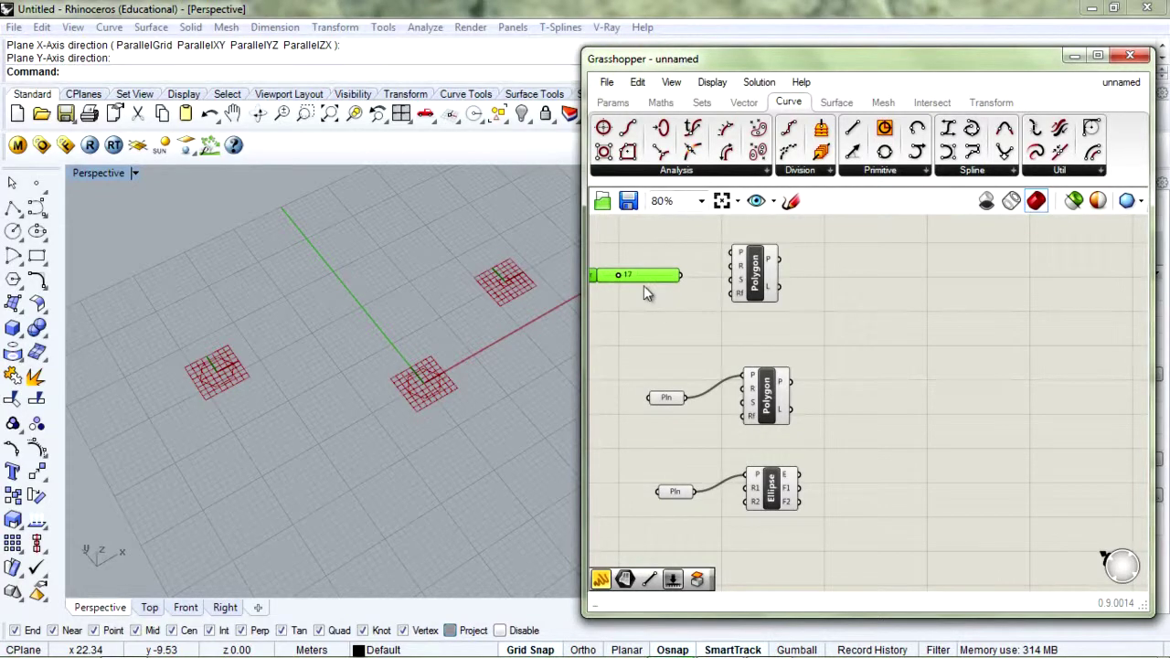
{"action": "left_click_drag", "start_coordinate": [646, 285], "coordinate": [647, 318]}
{"action": "left_click_drag", "start_coordinate": [665, 249], "coordinate": [633, 333]}
{"action": "left_click", "coordinate": [699, 291]}
{"action": "left_click", "coordinate": [621, 316]}
{"action": "left_click", "coordinate": [684, 359]}
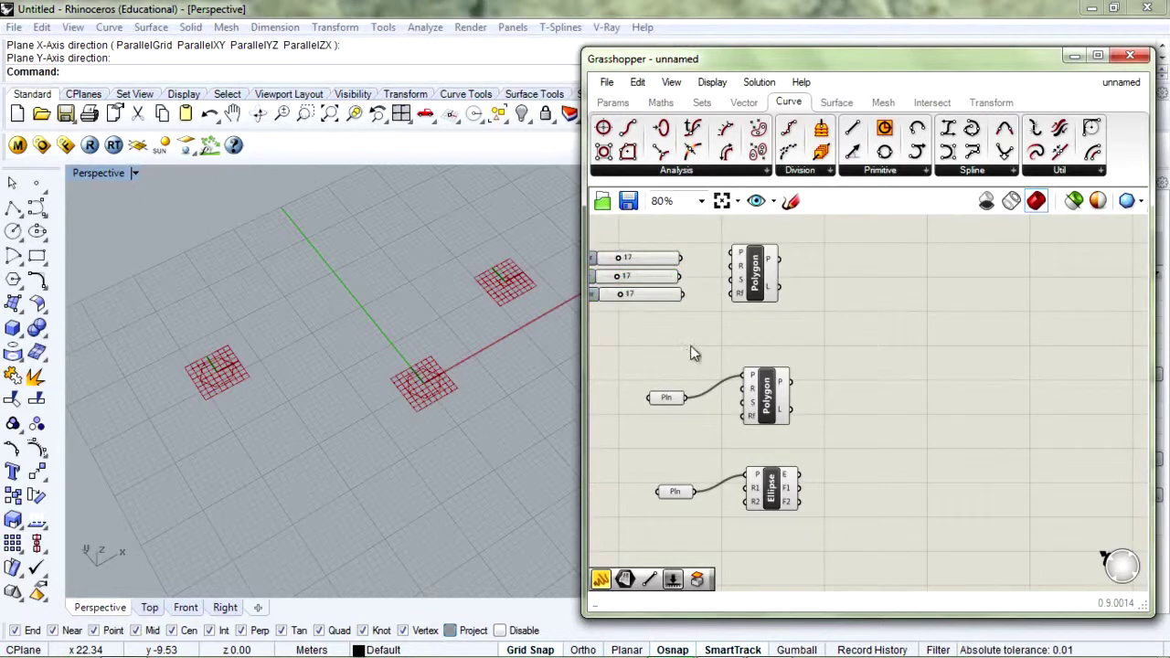
Connect the first slider to the upper Polygon's R input, shift the sliders slightly down, and set the radius to 12
{"action": "mouse_move", "coordinate": [684, 268]}
{"action": "left_mouse_down"}
{"action": "mouse_move", "coordinate": [732, 265]}
{"action": "mouse_move", "coordinate": [702, 282]}
{"action": "mouse_move", "coordinate": [738, 288]}
{"action": "mouse_move", "coordinate": [674, 283]}
{"action": "left_mouse_up"}
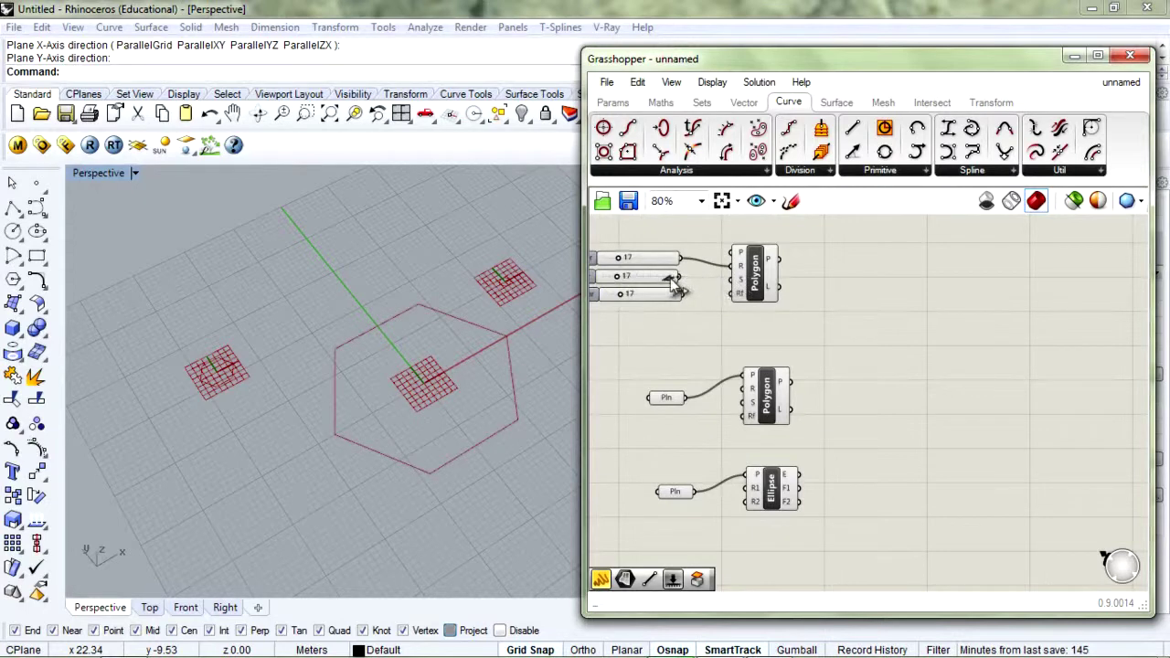
{"action": "left_click_drag", "start_coordinate": [708, 334], "coordinate": [649, 273]}
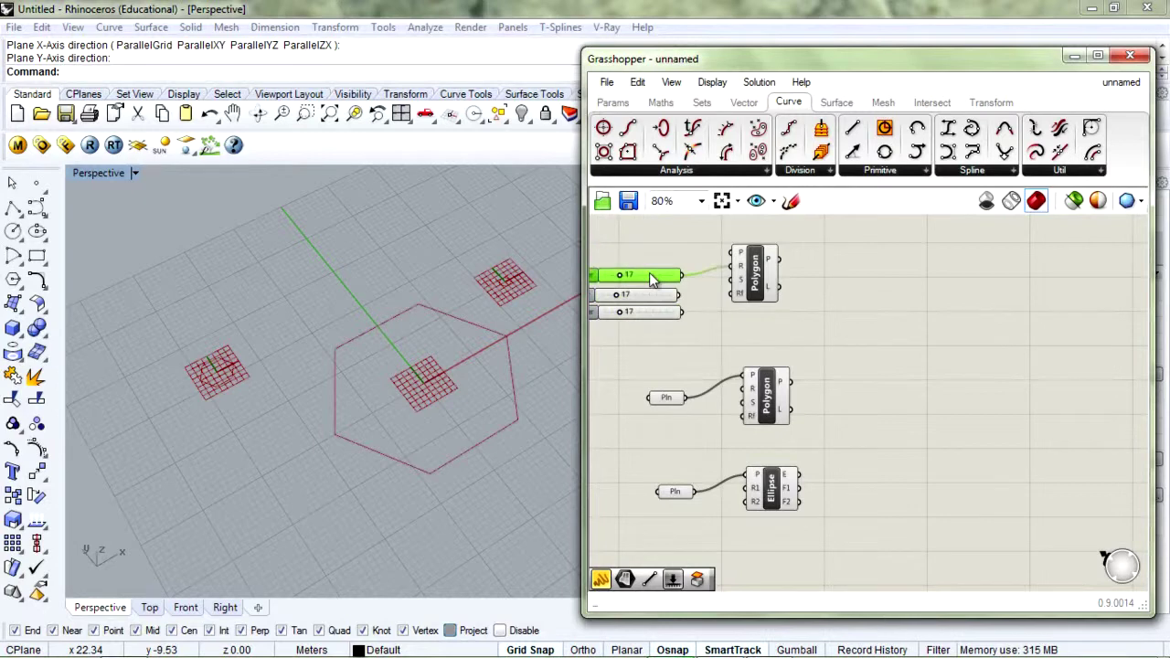
{"action": "left_click_drag", "start_coordinate": [738, 267], "coordinate": [616, 276]}
{"action": "left_click", "coordinate": [744, 273]}
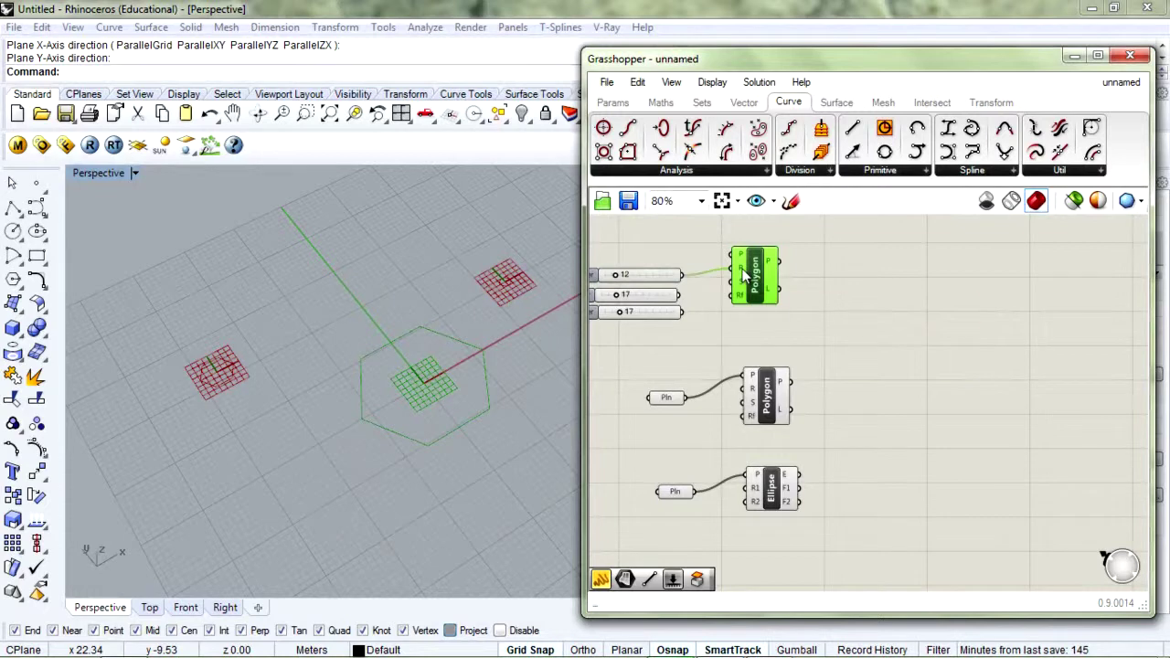
{"action": "mouse_move", "coordinate": [743, 275]}
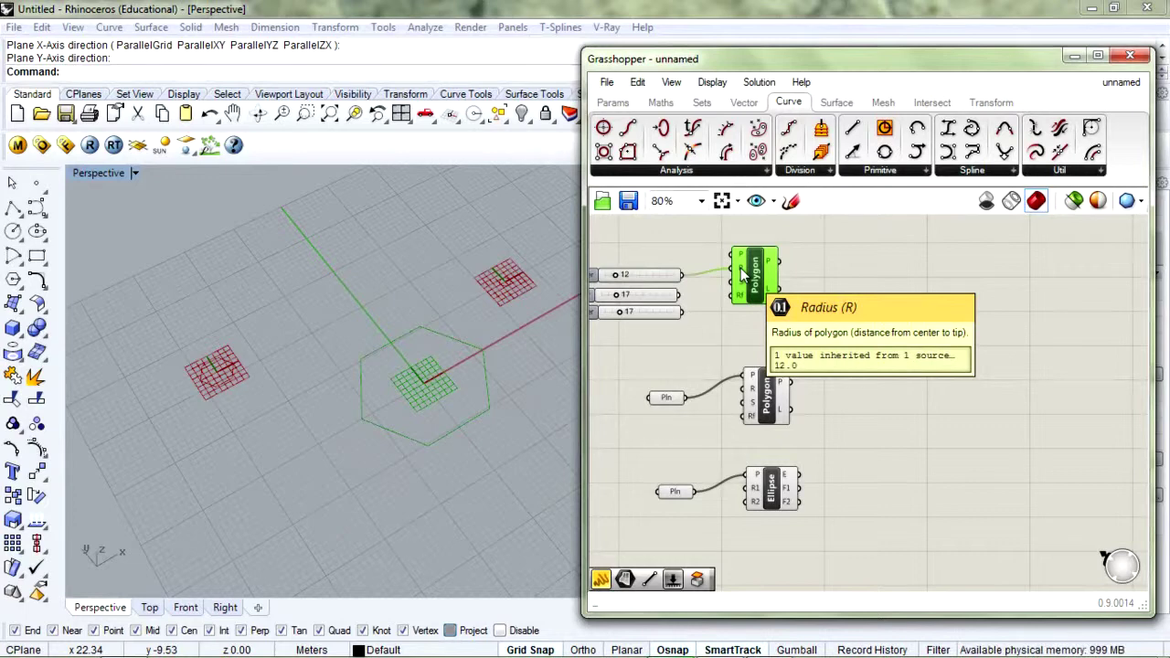
{"action": "left_click_drag", "start_coordinate": [616, 275], "coordinate": [619, 275]}
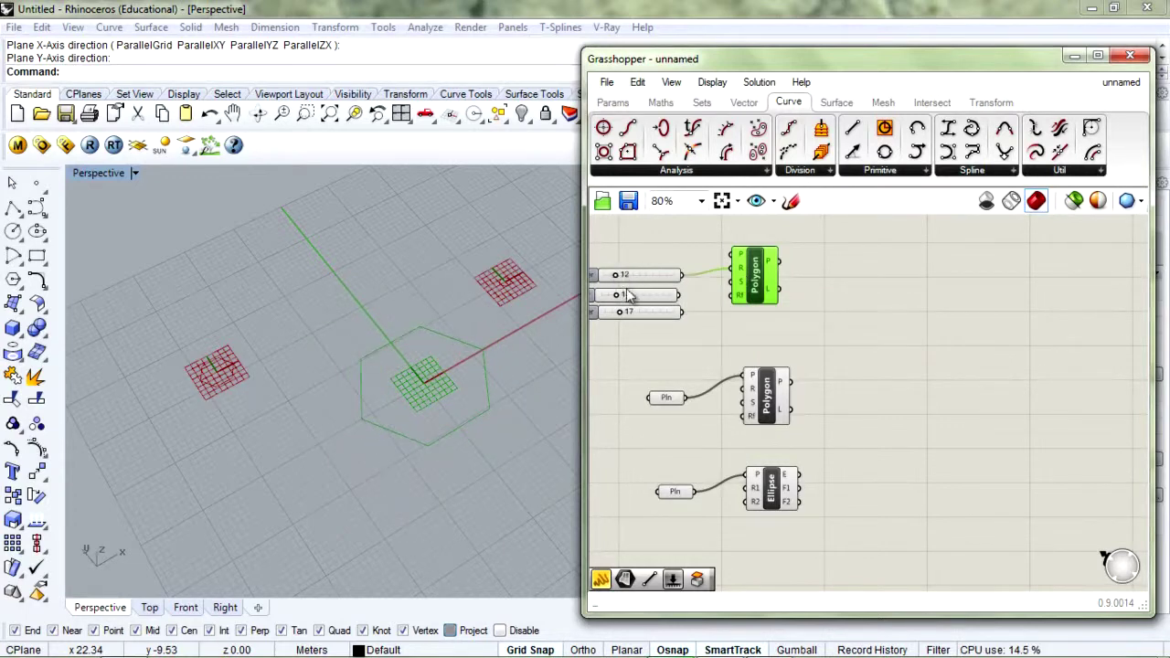
Connect the second slider to the upper Polygon's S input and set the number of segments to 5
{"action": "left_click", "coordinate": [624, 295]}
{"action": "left_click_drag", "start_coordinate": [682, 296], "coordinate": [737, 282]}
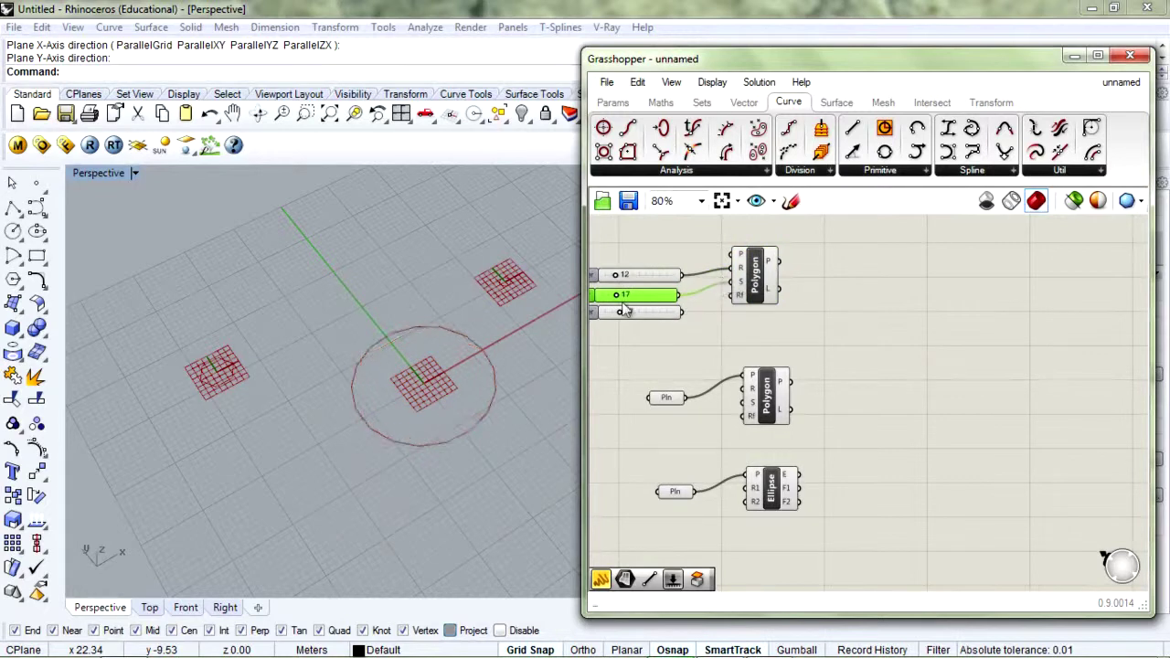
{"action": "left_click_drag", "start_coordinate": [624, 298], "coordinate": [611, 302]}
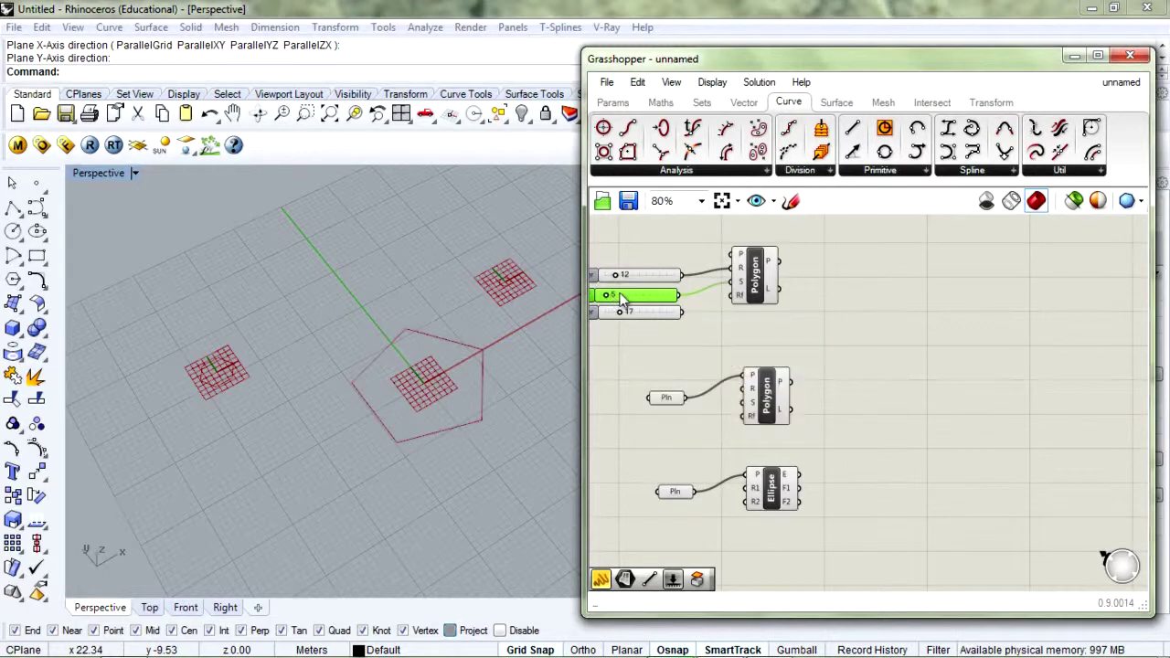
Set the slider for the Polygon's number of segments to 3
{"action": "double_click", "coordinate": [614, 298]}
{"action": "left_click", "coordinate": [628, 457]}
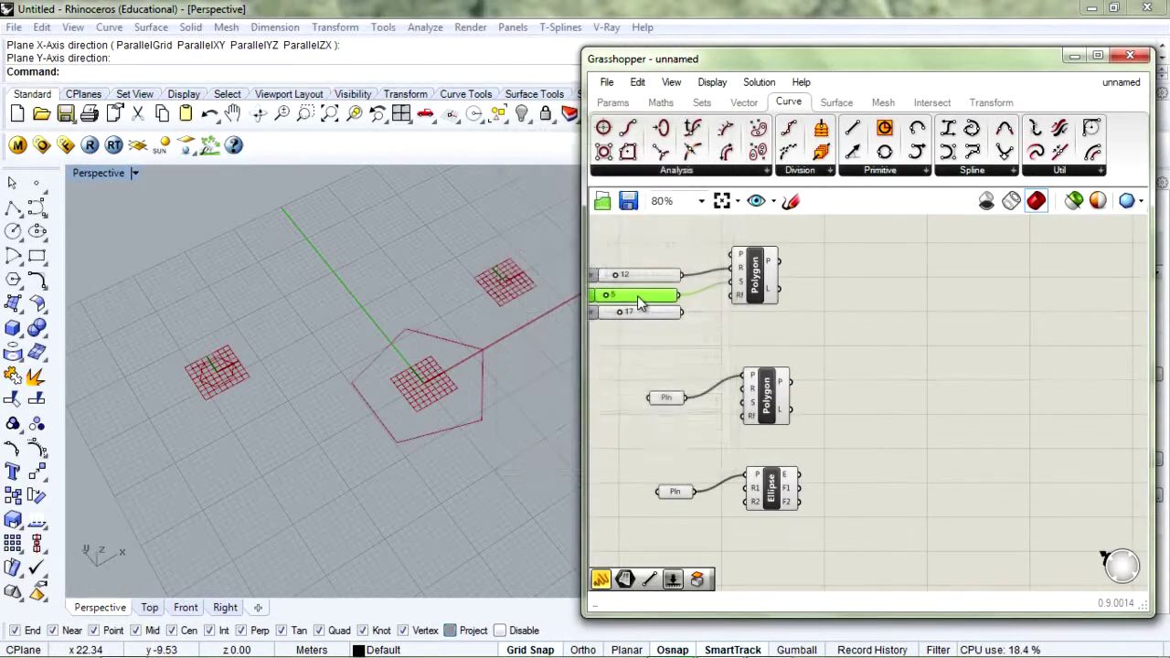
{"action": "scroll", "coordinate": [638, 295], "scroll_direction": "up", "scroll_amount": 3}
{"action": "double_click", "coordinate": [666, 303]}
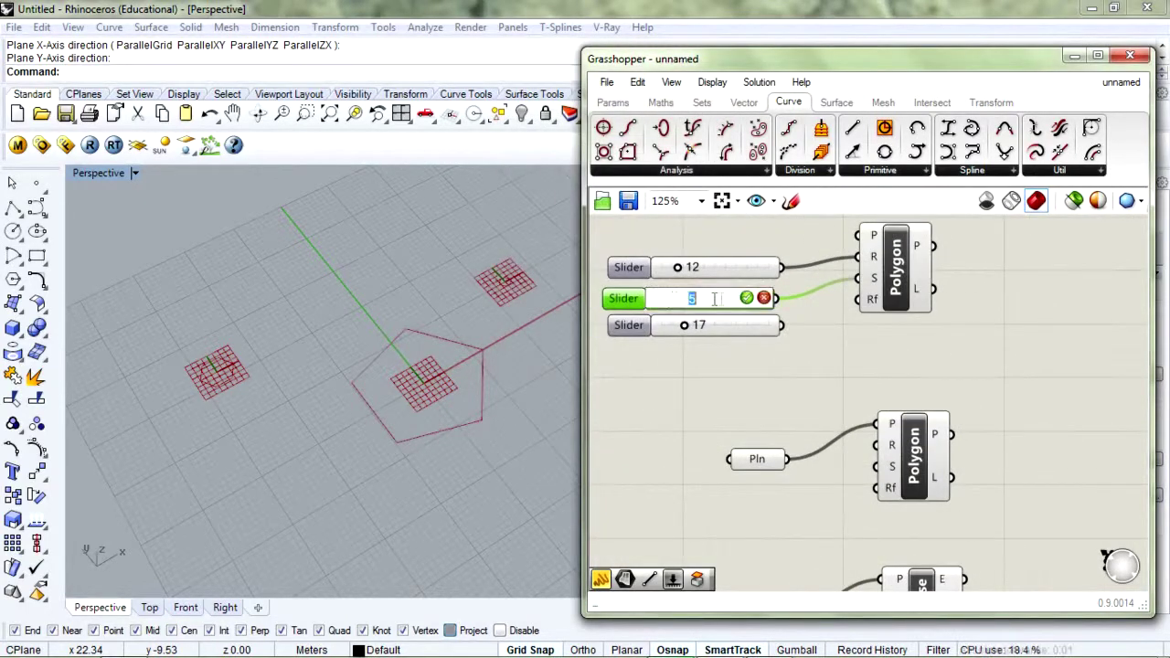
{"action": "type", "text": "3"}
{"action": "key", "text": "Return"}
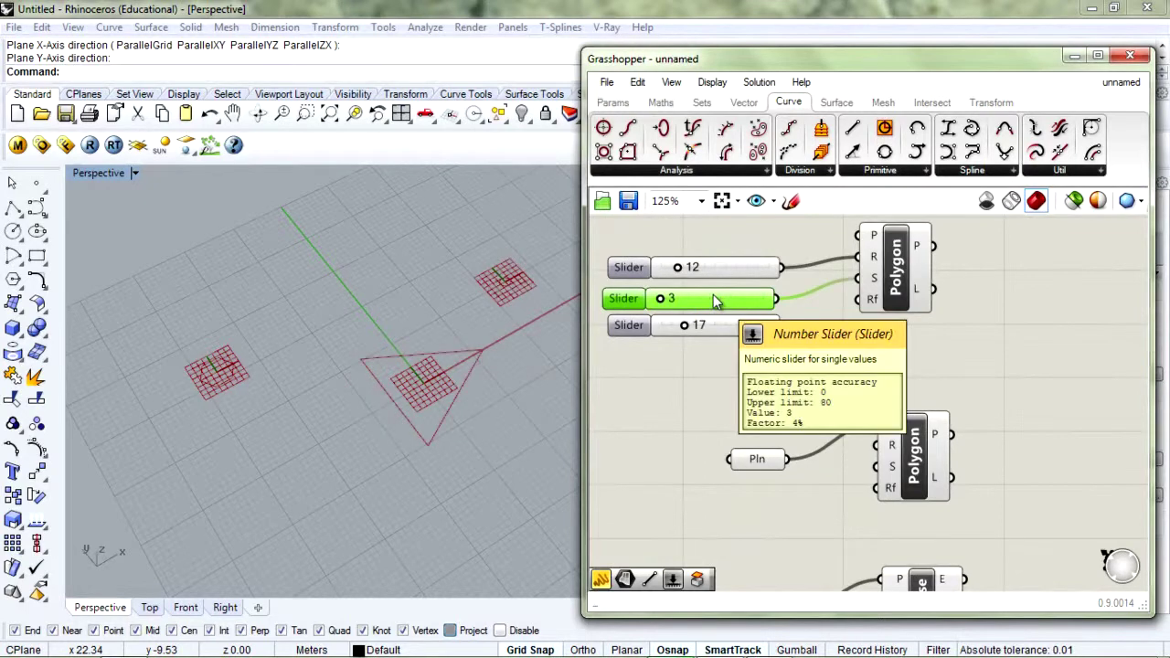
Try 4 segments with the S slider, and set its value to 5
{"action": "left_click_drag", "start_coordinate": [668, 304], "coordinate": [668, 303]}
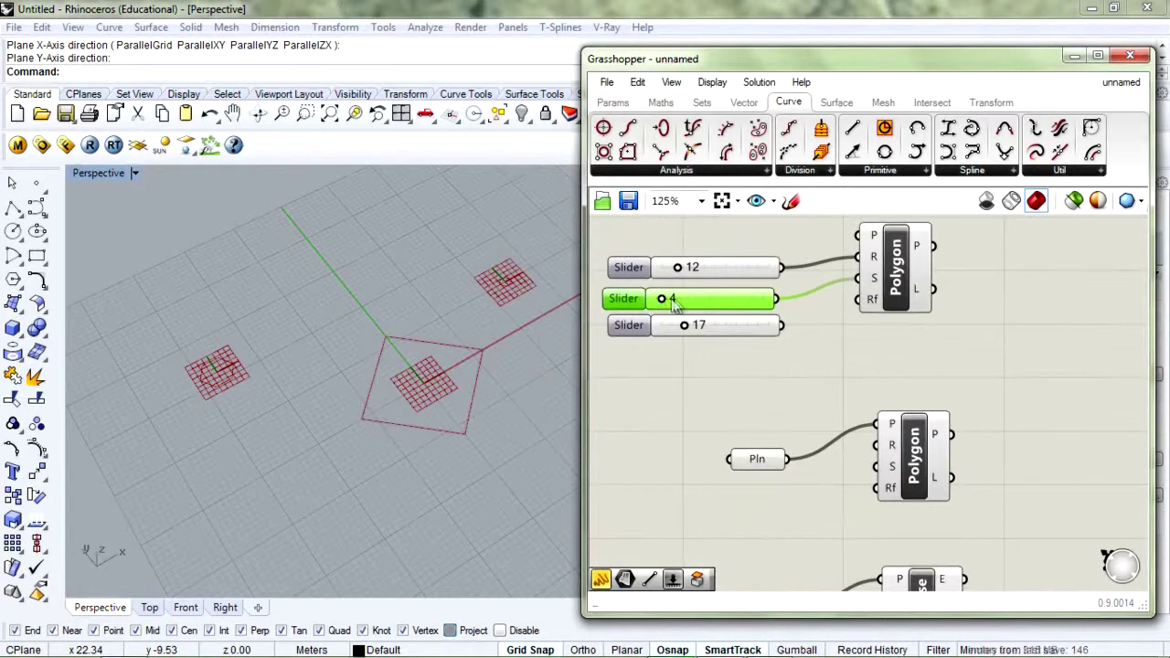
{"action": "double_click", "coordinate": [682, 300]}
{"action": "type", "text": "5"}
{"action": "key", "text": "Return"}
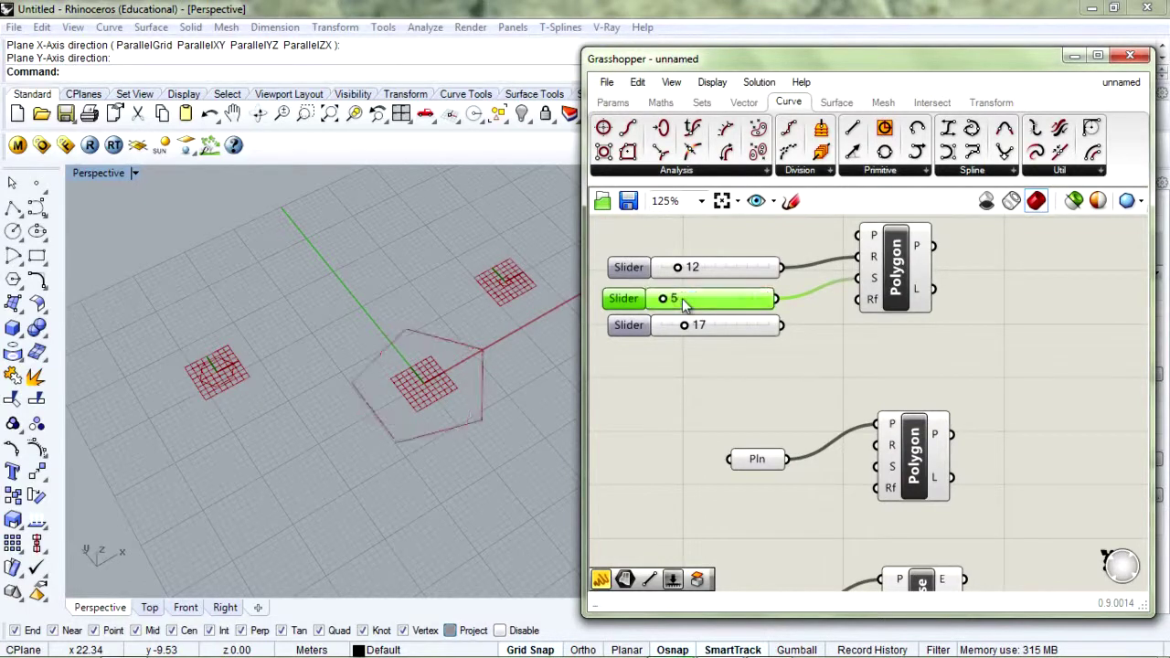
Connect the third slider to the upper Polygon's Rf input, lower it to 0, and set the fillet radius to 3
{"action": "left_click_drag", "start_coordinate": [783, 326], "coordinate": [859, 299]}
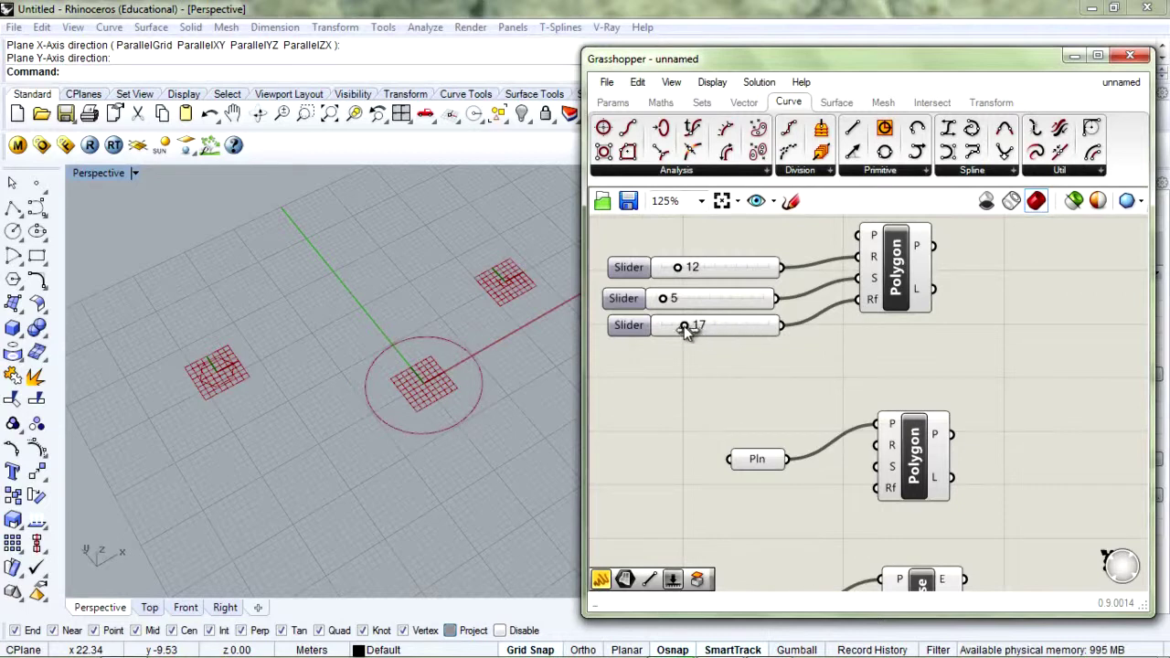
{"action": "left_click_drag", "start_coordinate": [684, 326], "coordinate": [662, 328]}
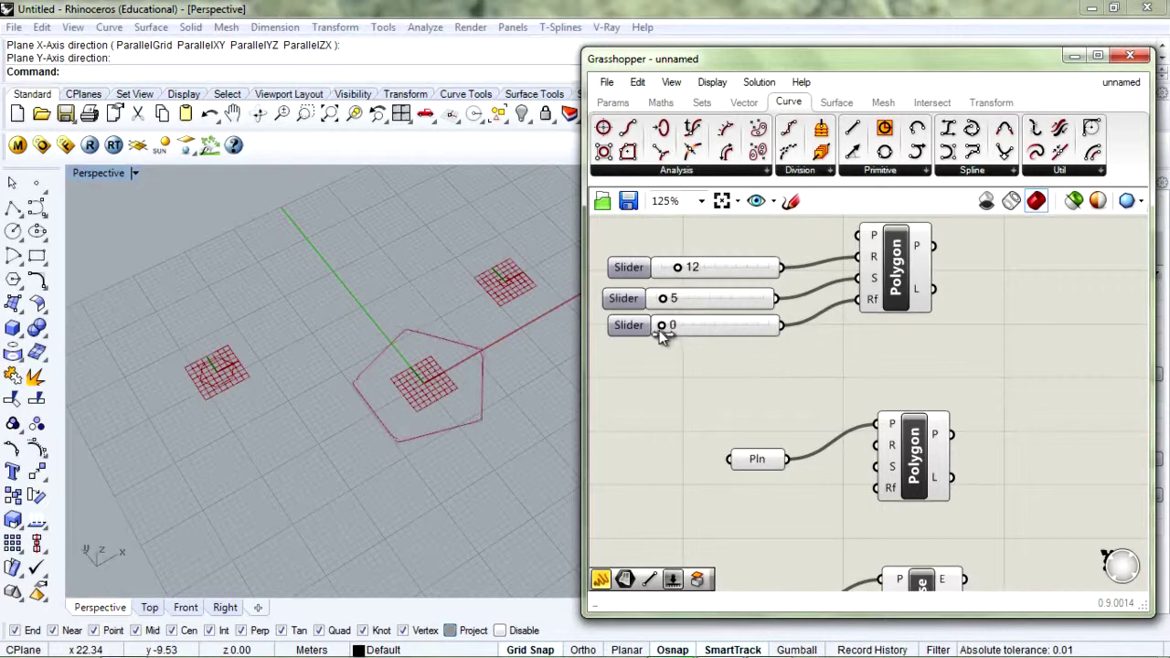
{"action": "left_click_drag", "start_coordinate": [660, 330], "coordinate": [667, 336]}
Move the upper Polygon together with its three sliders slightly farther from the other components
{"action": "scroll", "coordinate": [841, 366], "scroll_direction": "down", "scroll_amount": 2}
{"action": "left_click", "coordinate": [855, 292]}
{"action": "left_click_drag", "start_coordinate": [903, 239], "coordinate": [666, 382]}
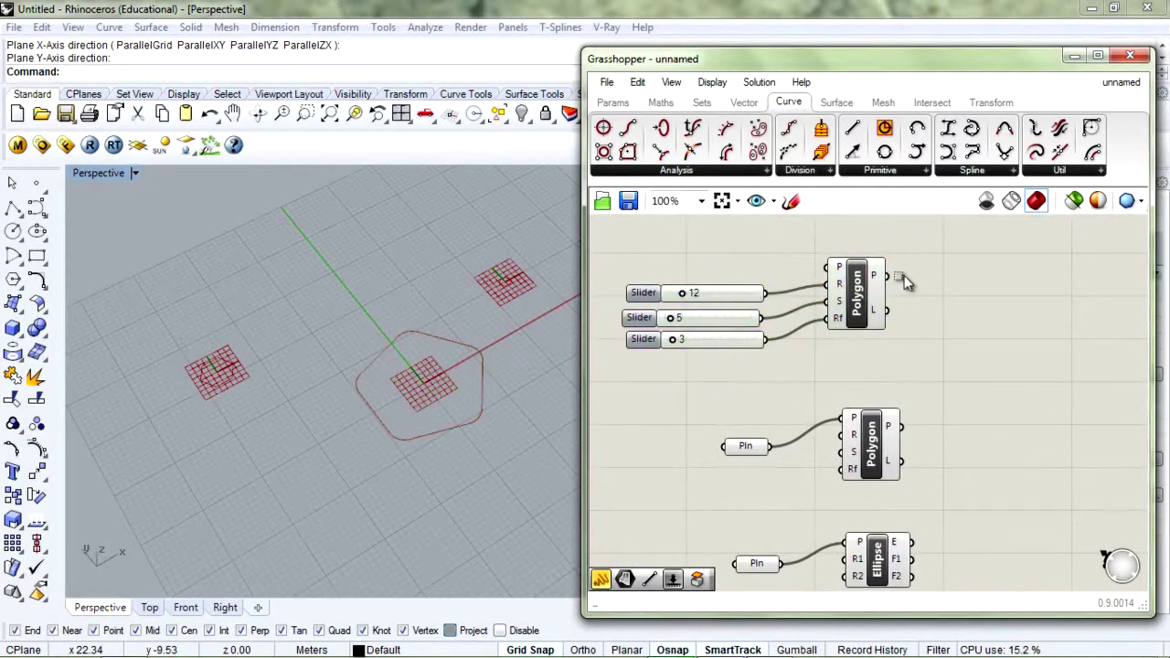
{"action": "left_click_drag", "start_coordinate": [882, 321], "coordinate": [906, 303]}
{"action": "left_click", "coordinate": [925, 386]}
{"action": "scroll", "coordinate": [850, 381], "scroll_direction": "down", "scroll_amount": 1}
{"action": "right_click_drag", "start_coordinate": [865, 371], "coordinate": [868, 380]}
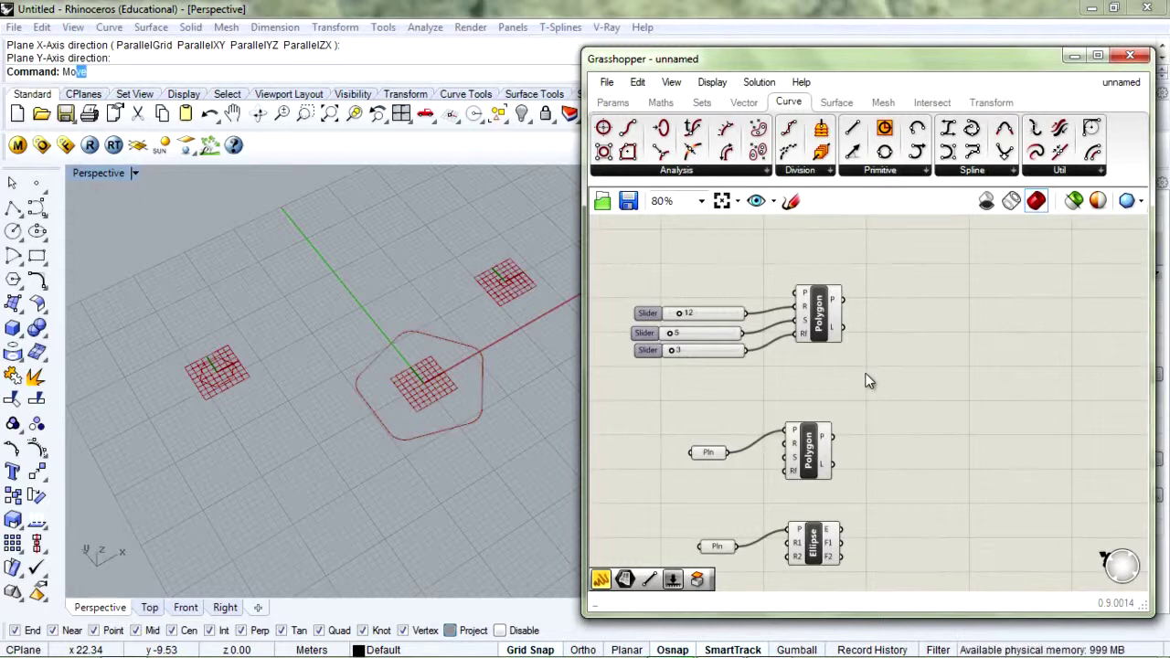
Add a Move component and place it on the output side of the upper Polygon
{"action": "double_click", "coordinate": [951, 312]}
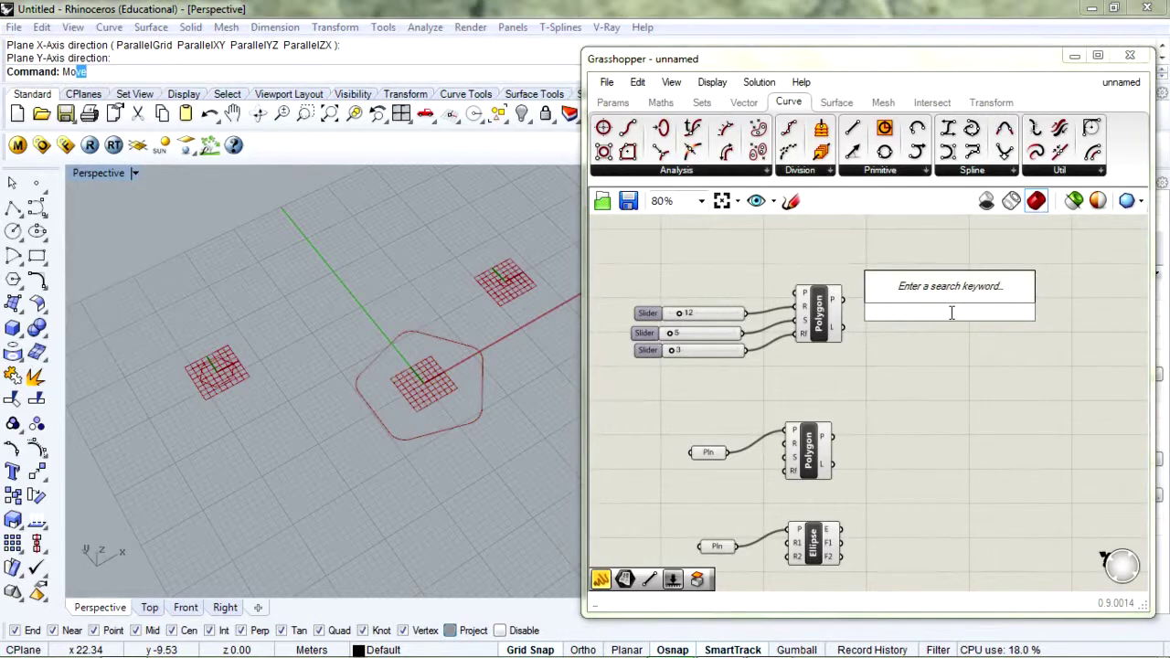
{"action": "type", "text": "move"}
{"action": "key", "text": "Return"}
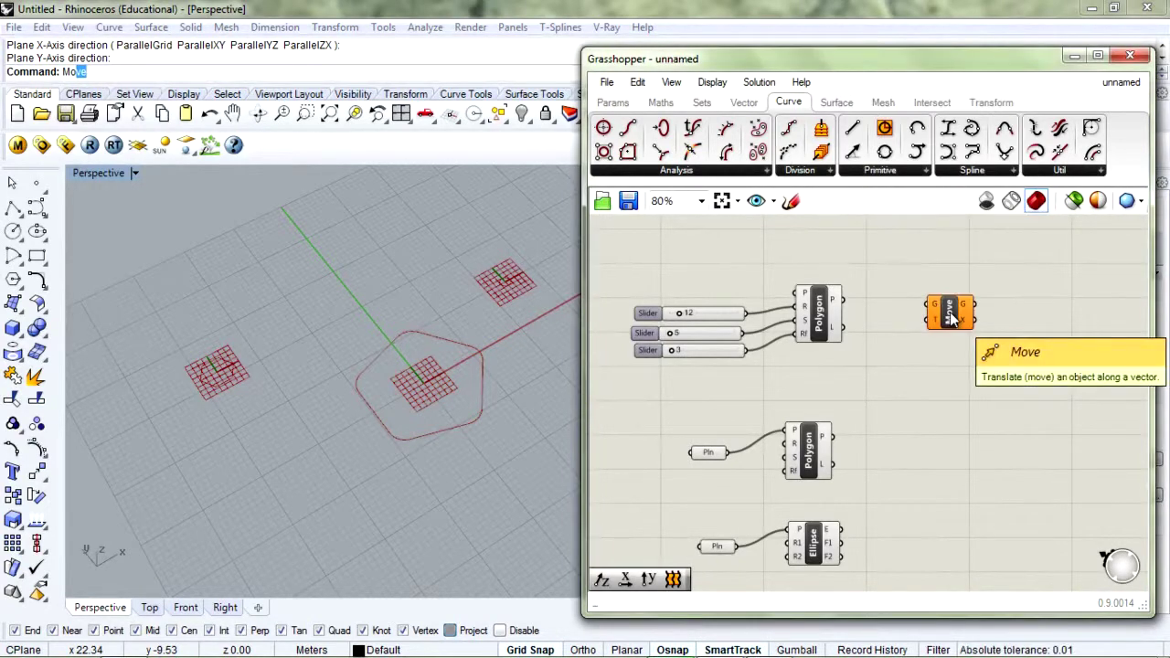
{"action": "left_click_drag", "start_coordinate": [950, 315], "coordinate": [964, 309]}
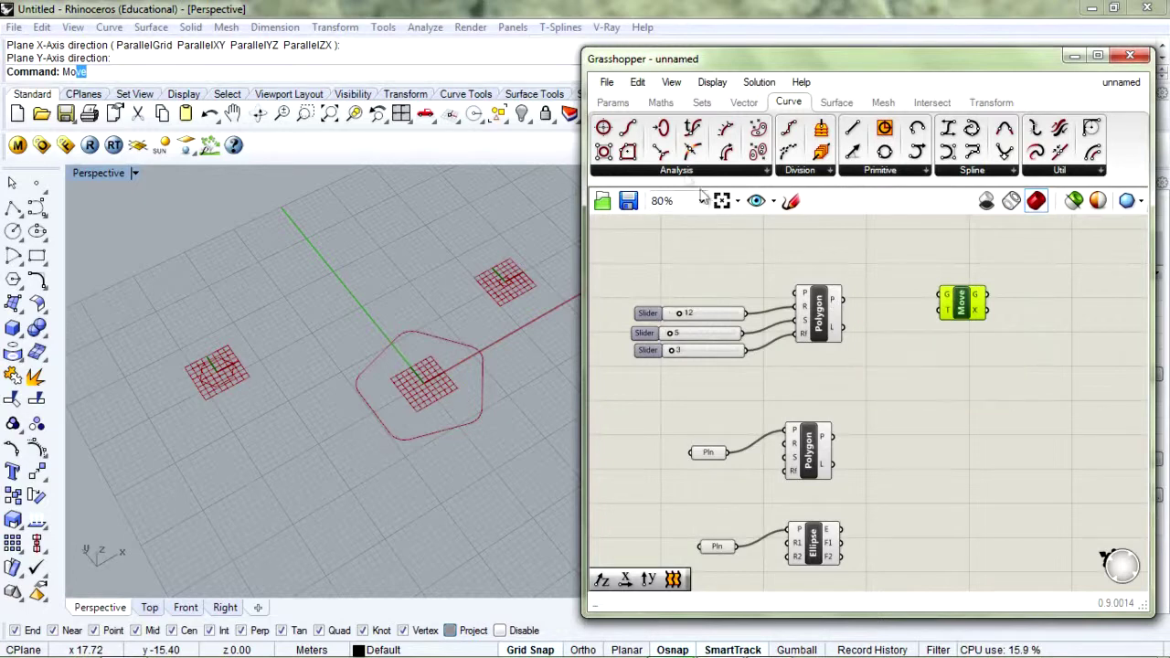
Examine the available geometry parameter types and connect the upper Polygon's P output to the Move component's G input
{"action": "left_click", "coordinate": [612, 102]}
{"action": "left_click", "coordinate": [656, 169]}
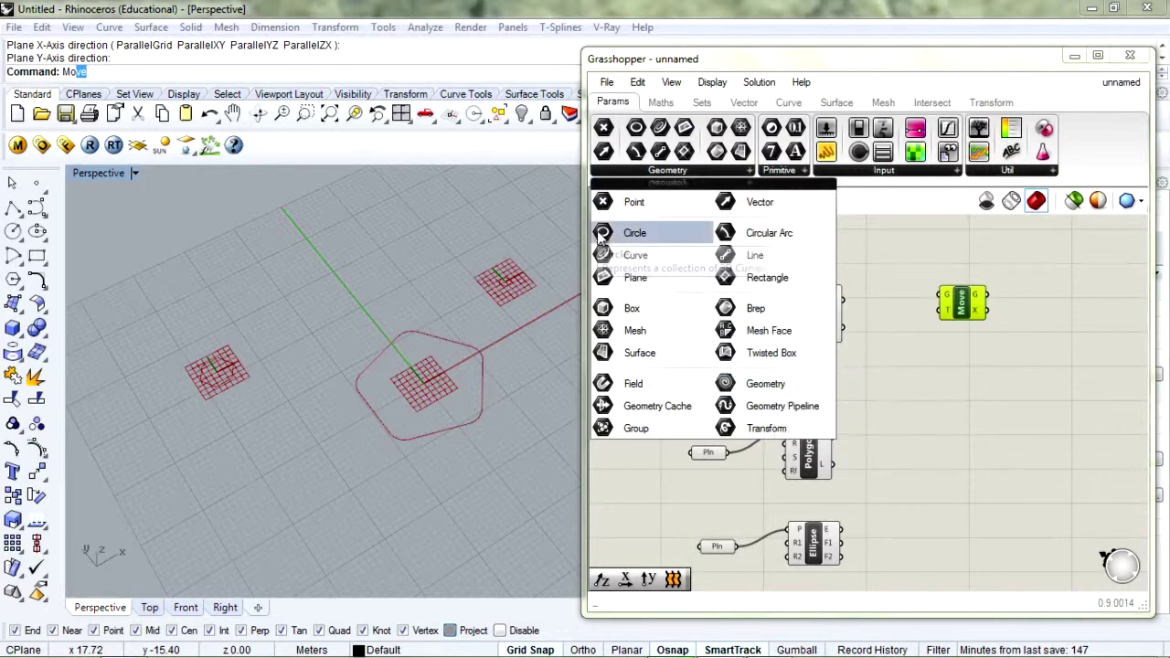
{"action": "left_click", "coordinate": [911, 336]}
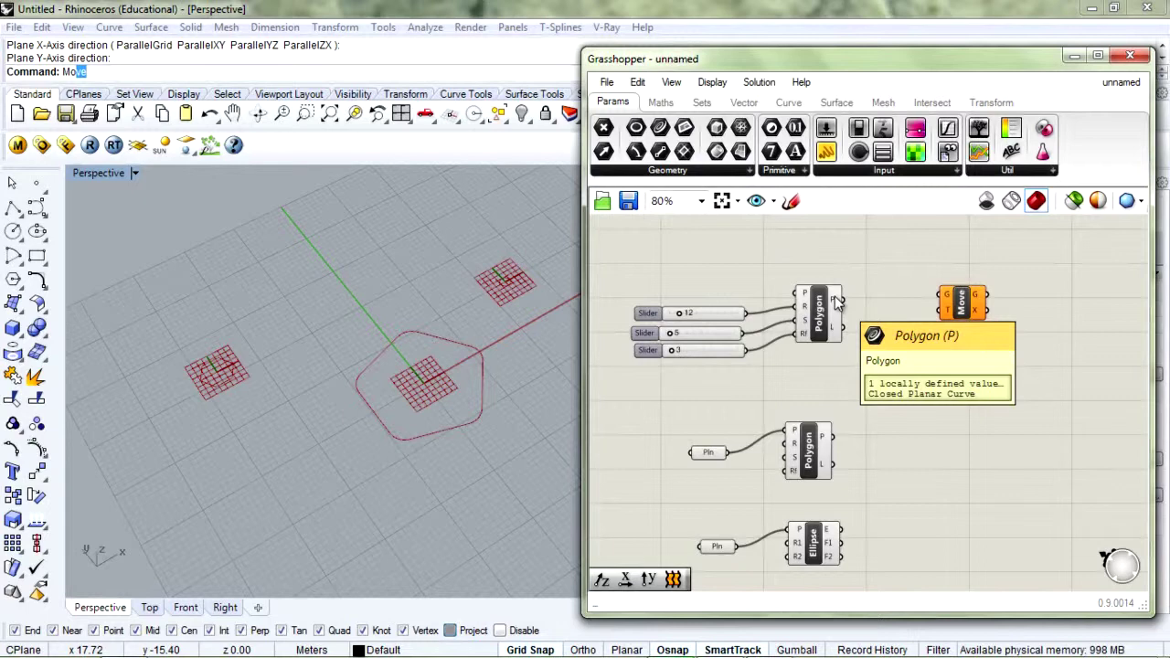
{"action": "left_click_drag", "start_coordinate": [842, 300], "coordinate": [947, 297]}
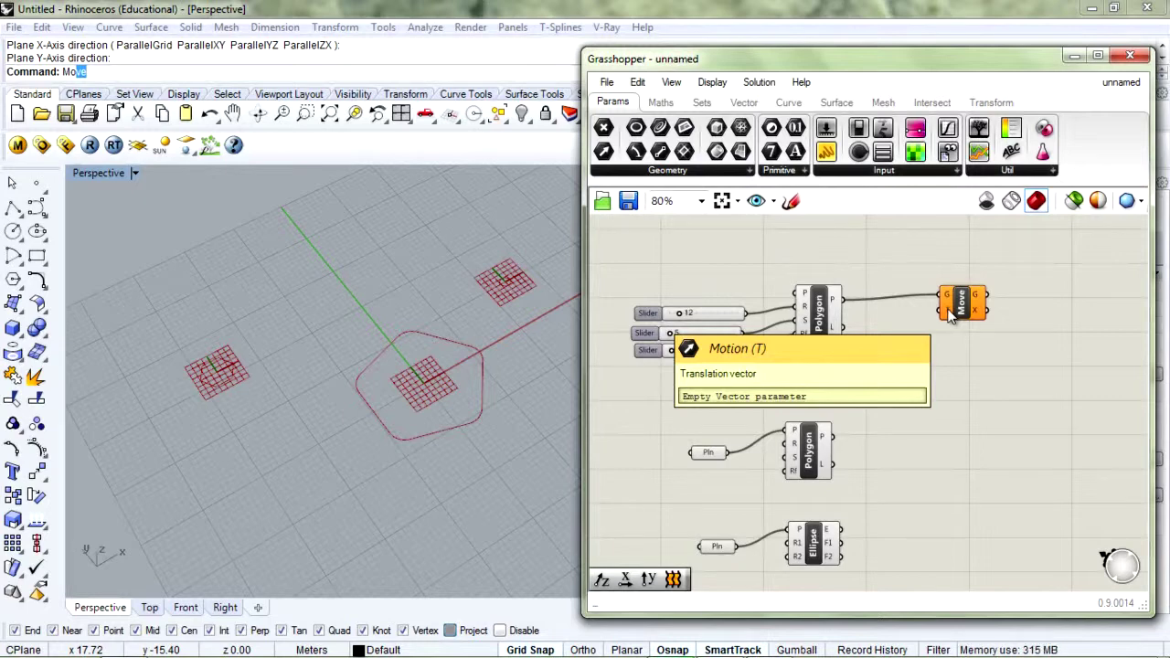
Add a Unit Z vector component below the upper Polygon and connect its V output to the Move component's T input
{"action": "left_click", "coordinate": [958, 306]}
{"action": "mouse_move", "coordinate": [469, 337]}
{"action": "right_mouse_down"}
{"action": "mouse_move", "coordinate": [456, 337]}
{"action": "mouse_move", "coordinate": [433, 268]}
{"action": "mouse_move", "coordinate": [423, 189]}
{"action": "mouse_move", "coordinate": [405, 282]}
{"action": "mouse_move", "coordinate": [457, 352]}
{"action": "right_mouse_up"}
{"action": "double_click", "coordinate": [898, 375]}
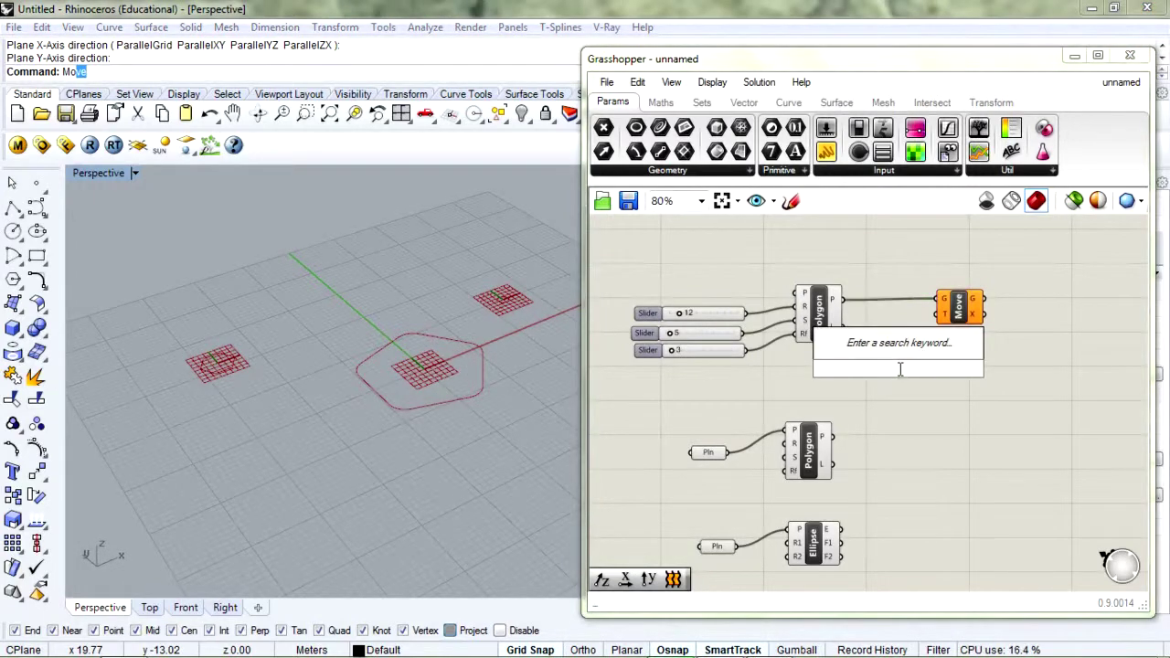
{"action": "type", "text": "z"}
{"action": "key", "text": "Return"}
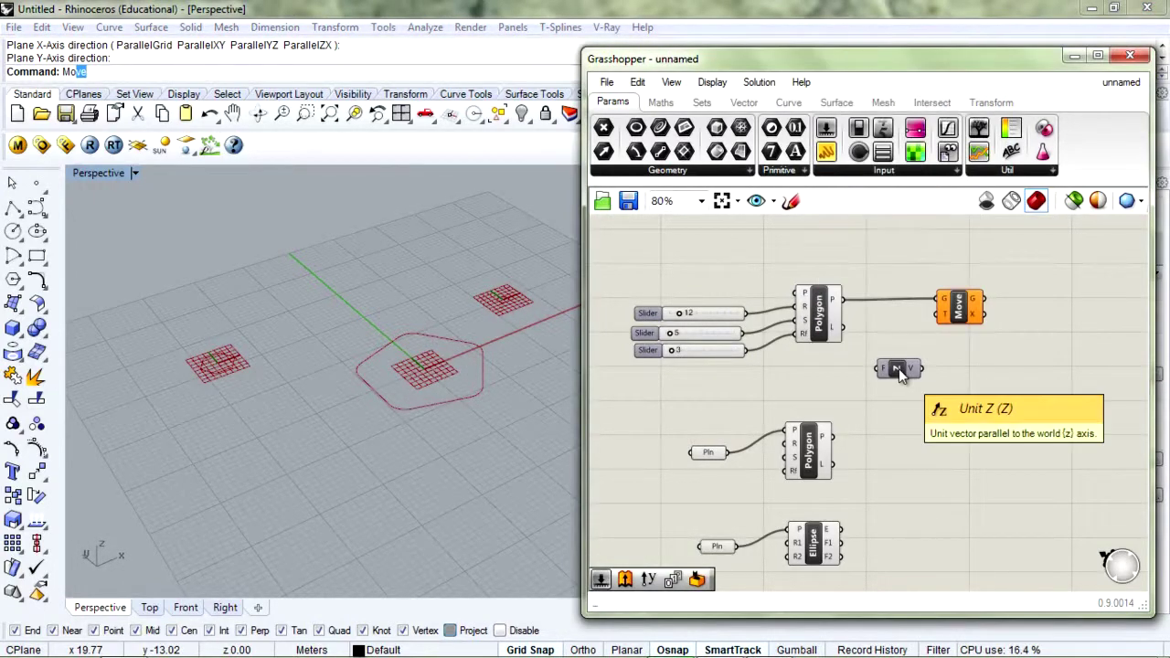
{"action": "left_click_drag", "start_coordinate": [898, 370], "coordinate": [944, 314]}
{"action": "left_click", "coordinate": [957, 309]}
{"action": "right_click_drag", "start_coordinate": [387, 432], "coordinate": [425, 368]}
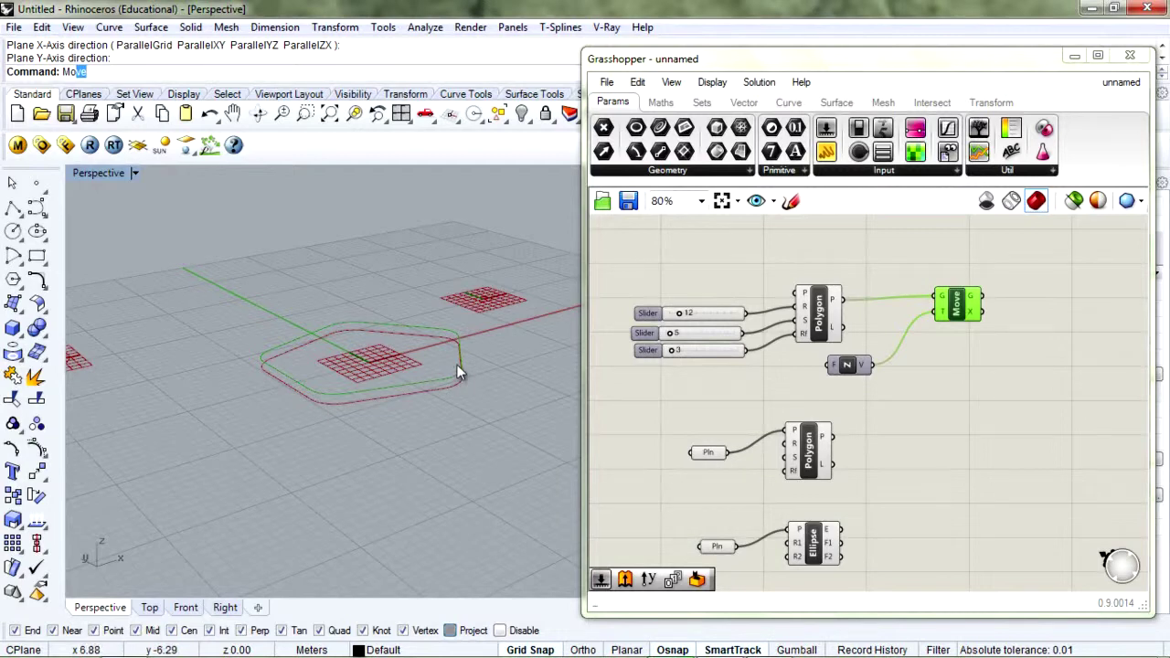
Compare the original and moved polygon outlines by selecting the Unit Z, Move and upper Polygon components in turn
{"action": "left_click_drag", "start_coordinate": [848, 365], "coordinate": [864, 360]}
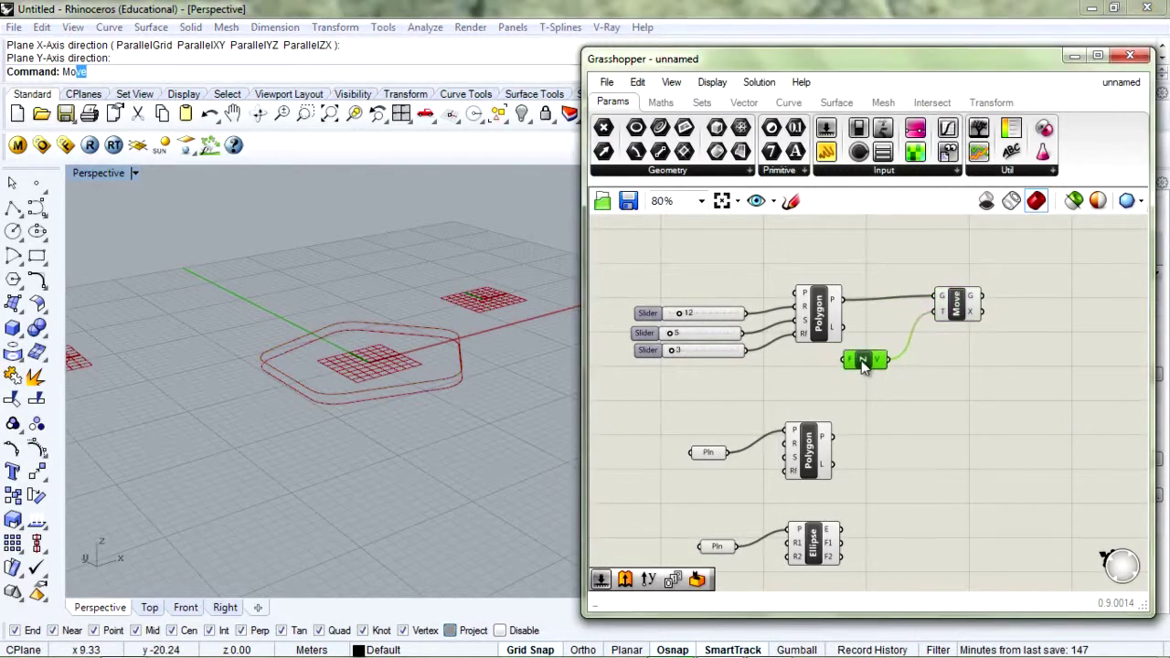
{"action": "left_click", "coordinate": [958, 361]}
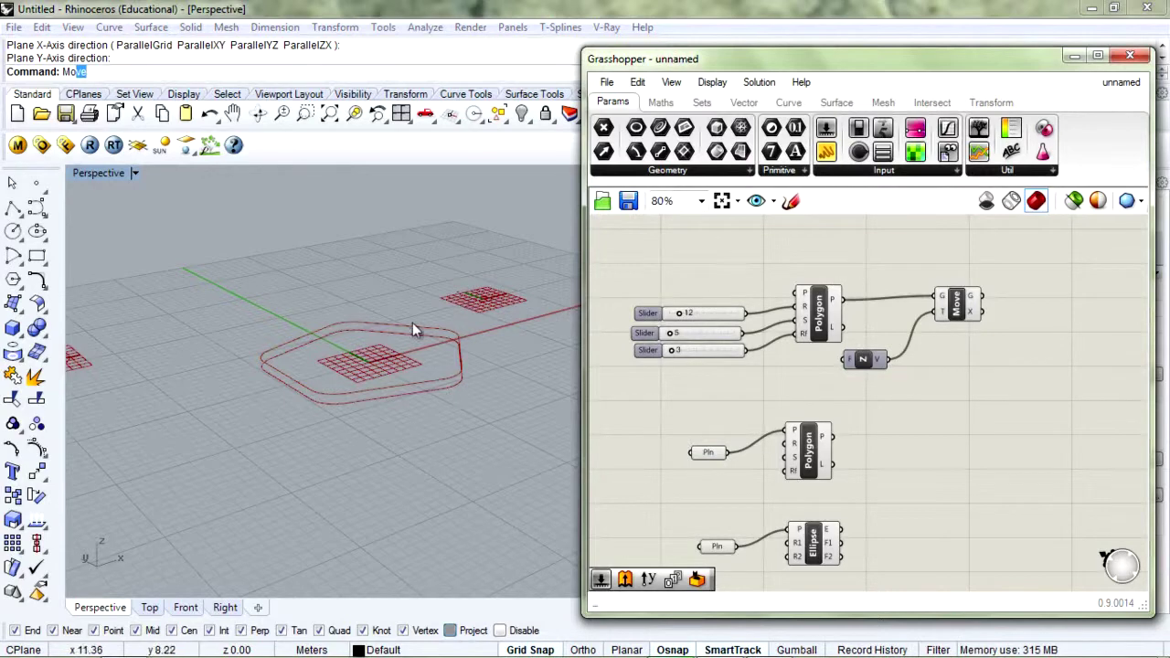
{"action": "left_click", "coordinate": [411, 393]}
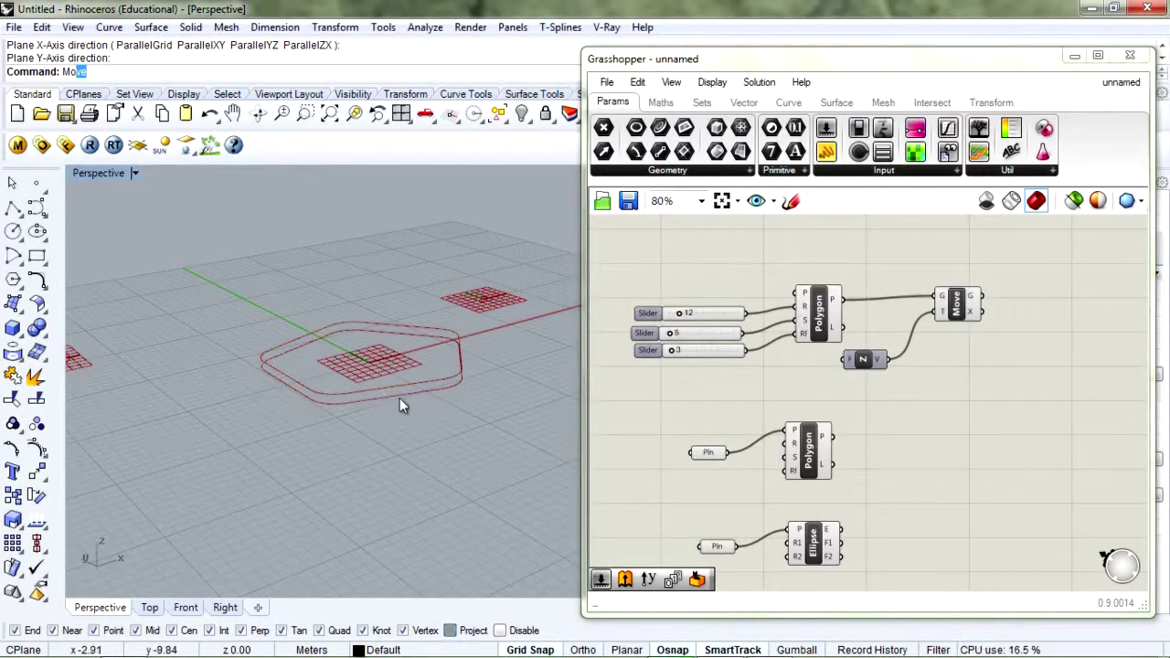
{"action": "left_click", "coordinate": [954, 297]}
{"action": "left_click_drag", "start_coordinate": [954, 298], "coordinate": [956, 304]}
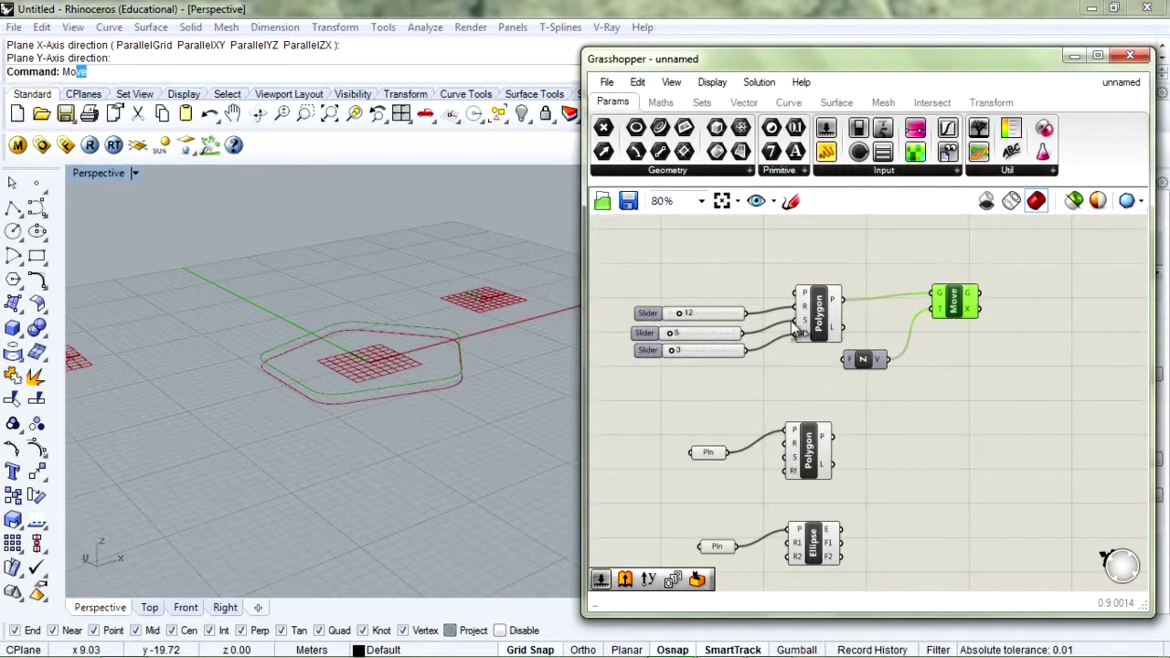
{"action": "left_click", "coordinate": [828, 324]}
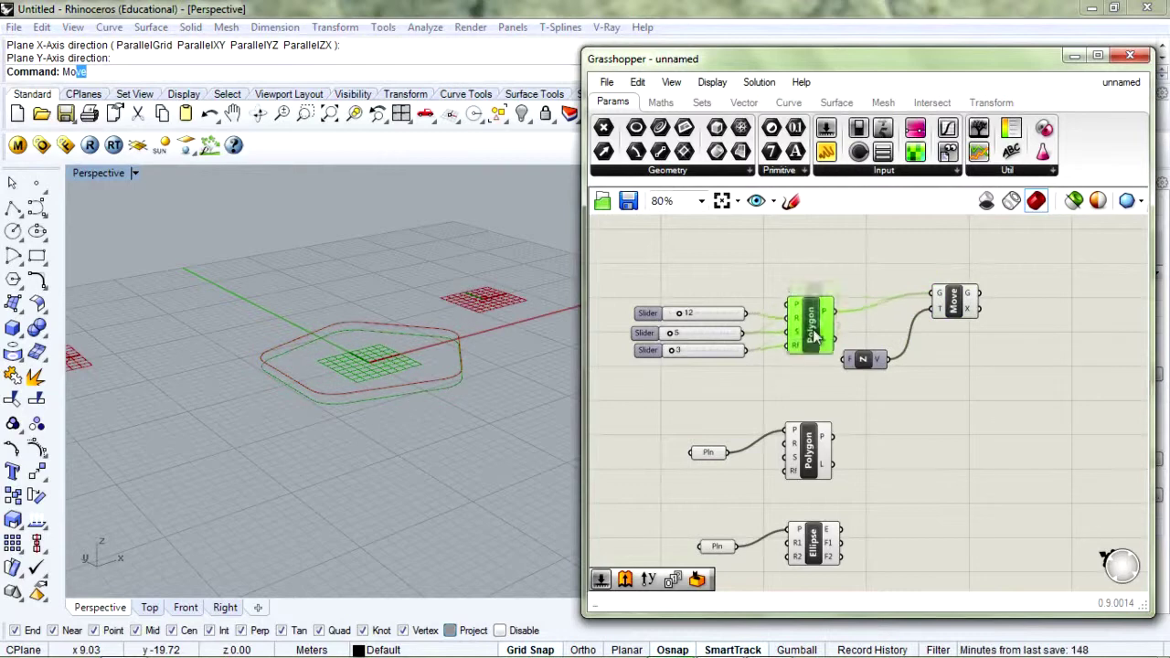
{"action": "left_click_drag", "start_coordinate": [875, 357], "coordinate": [871, 361]}
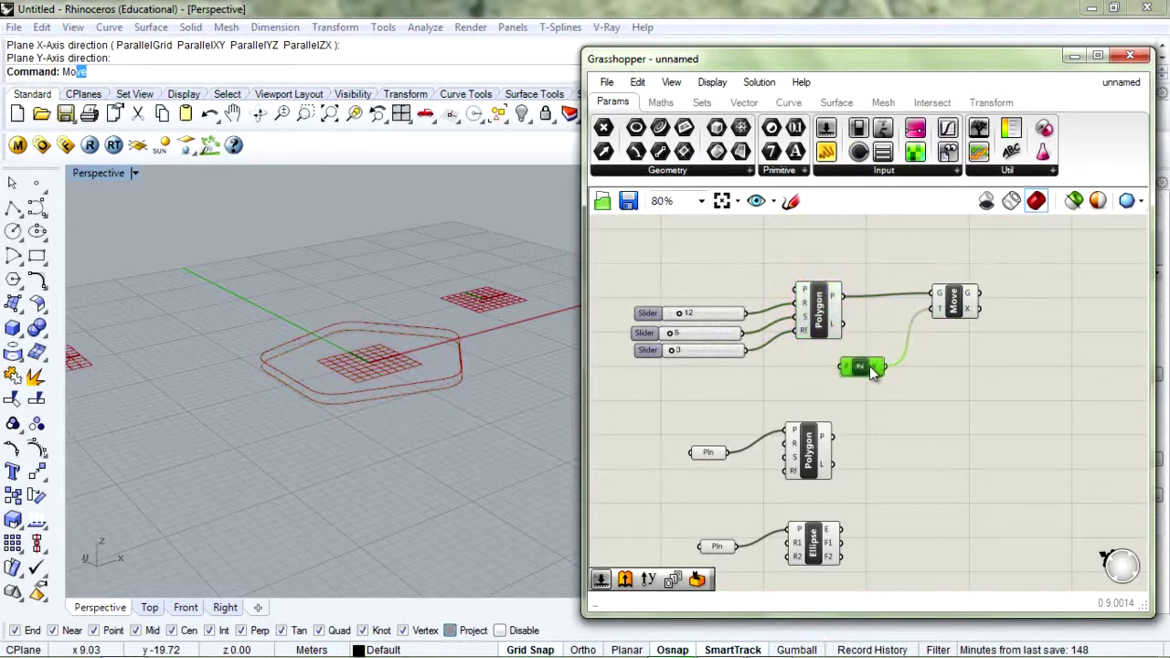
{"action": "left_click", "coordinate": [956, 309]}
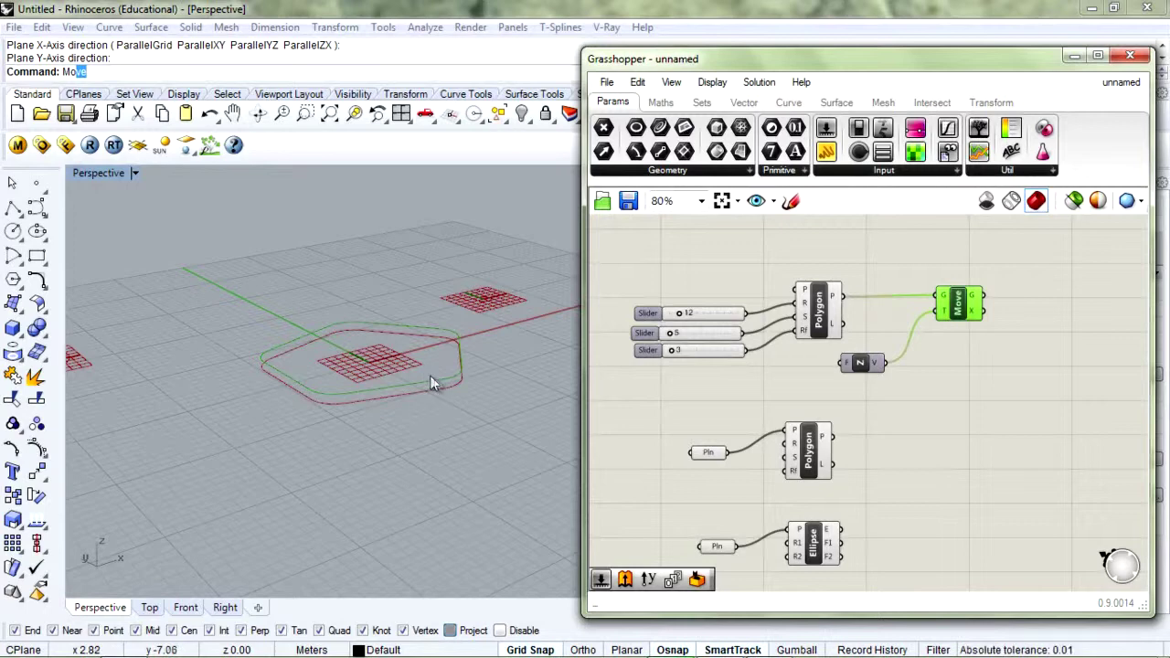
{"action": "left_click", "coordinate": [861, 364]}
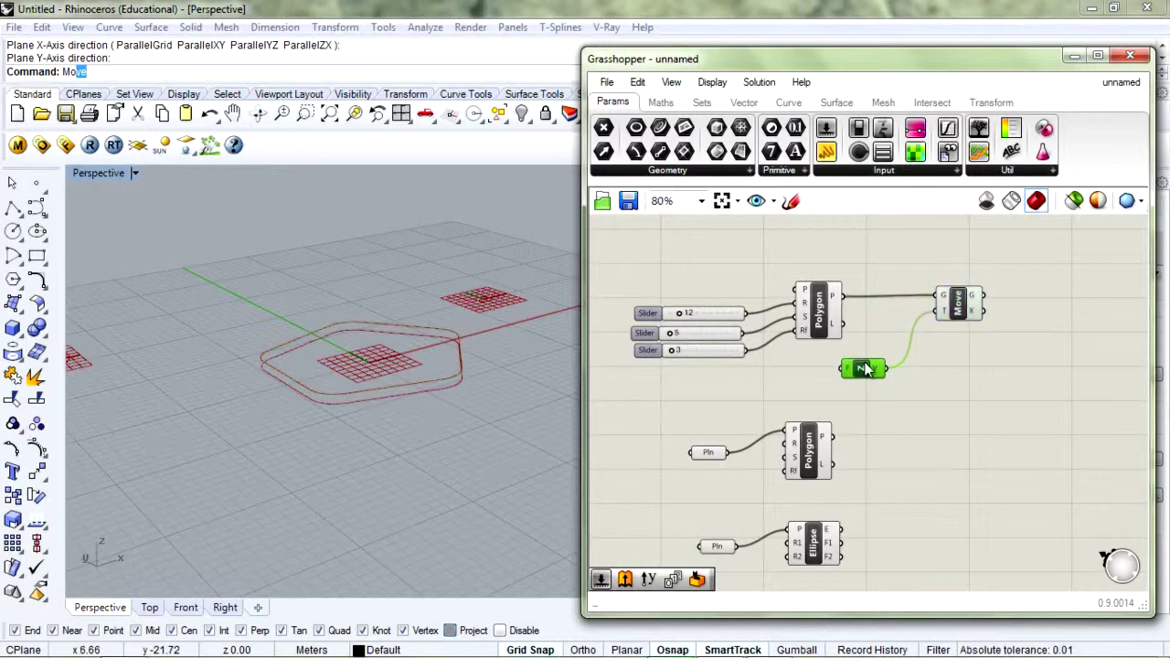
Shift the upper Polygon with its three sliders upward, and reposition the Move and Unit Z components farther out beside it
{"action": "left_click_drag", "start_coordinate": [852, 255], "coordinate": [643, 358]}
{"action": "left_click_drag", "start_coordinate": [775, 305], "coordinate": [776, 268]}
{"action": "left_click", "coordinate": [609, 380]}
{"action": "right_click_drag", "start_coordinate": [479, 365], "coordinate": [444, 397]}
{"action": "left_click_drag", "start_coordinate": [879, 366], "coordinate": [873, 349]}
{"action": "left_click", "coordinate": [960, 311], "text": "shift"}
{"action": "left_click_drag", "start_coordinate": [960, 311], "coordinate": [987, 280]}
{"action": "left_click_drag", "start_coordinate": [862, 350], "coordinate": [904, 327]}
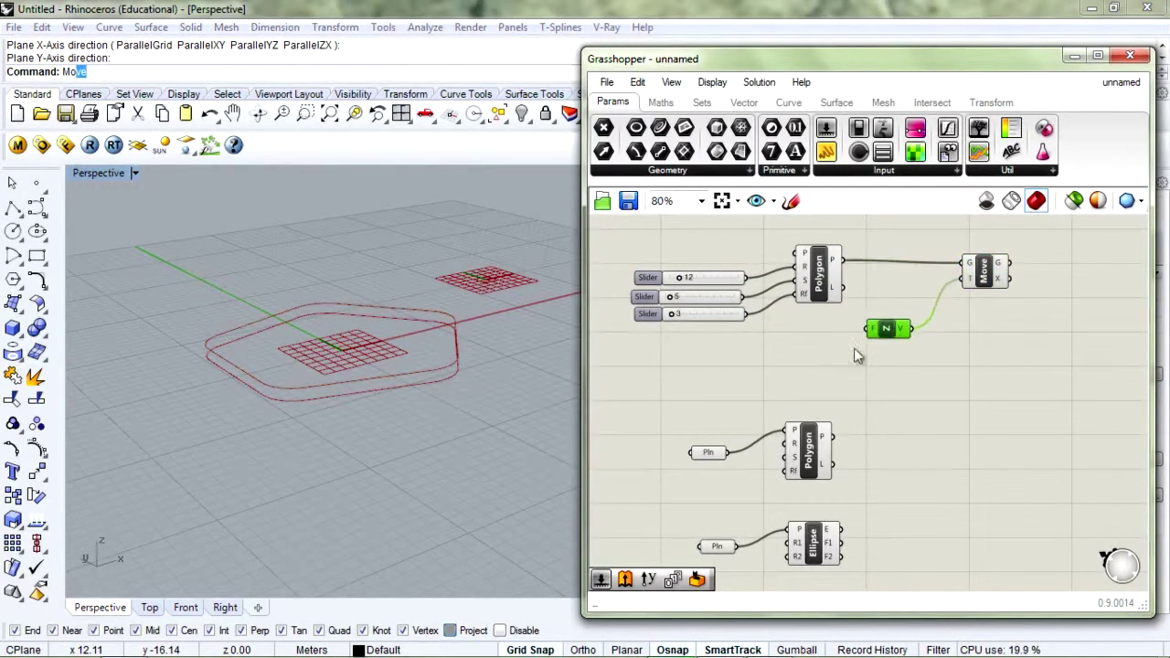
Add a Series component below the upper Polygon and connect its S output to Unit Z's F input
{"action": "double_click", "coordinate": [794, 353]}
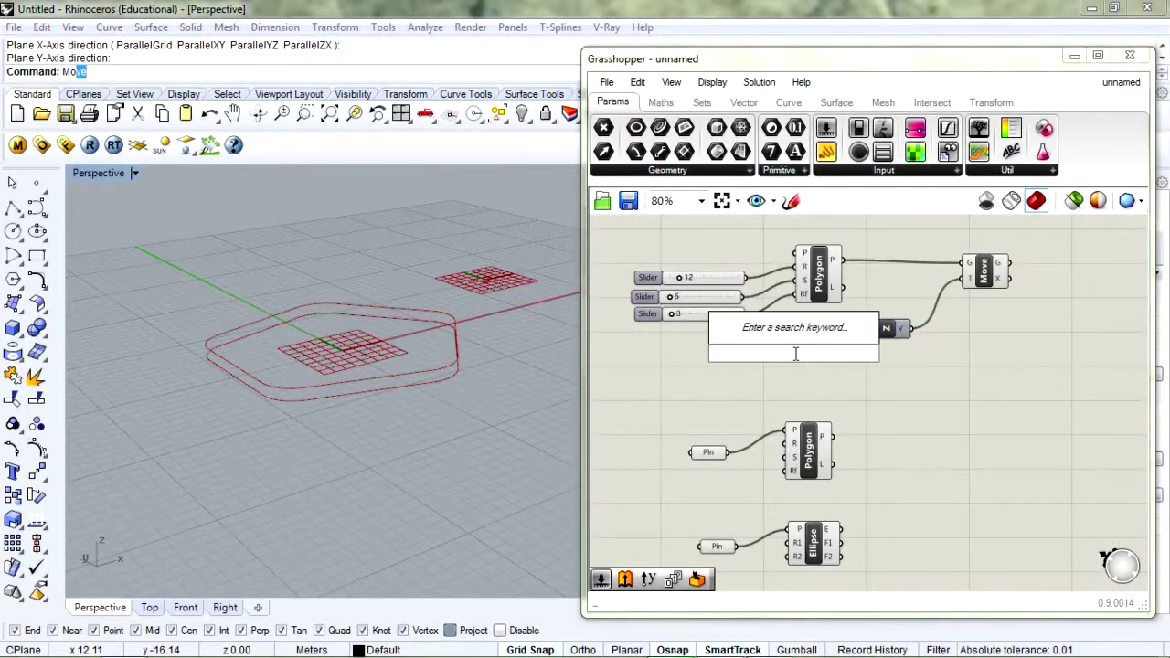
{"action": "type", "text": "series"}
{"action": "key", "text": "Return"}
{"action": "left_click_drag", "start_coordinate": [795, 360], "coordinate": [788, 359]}
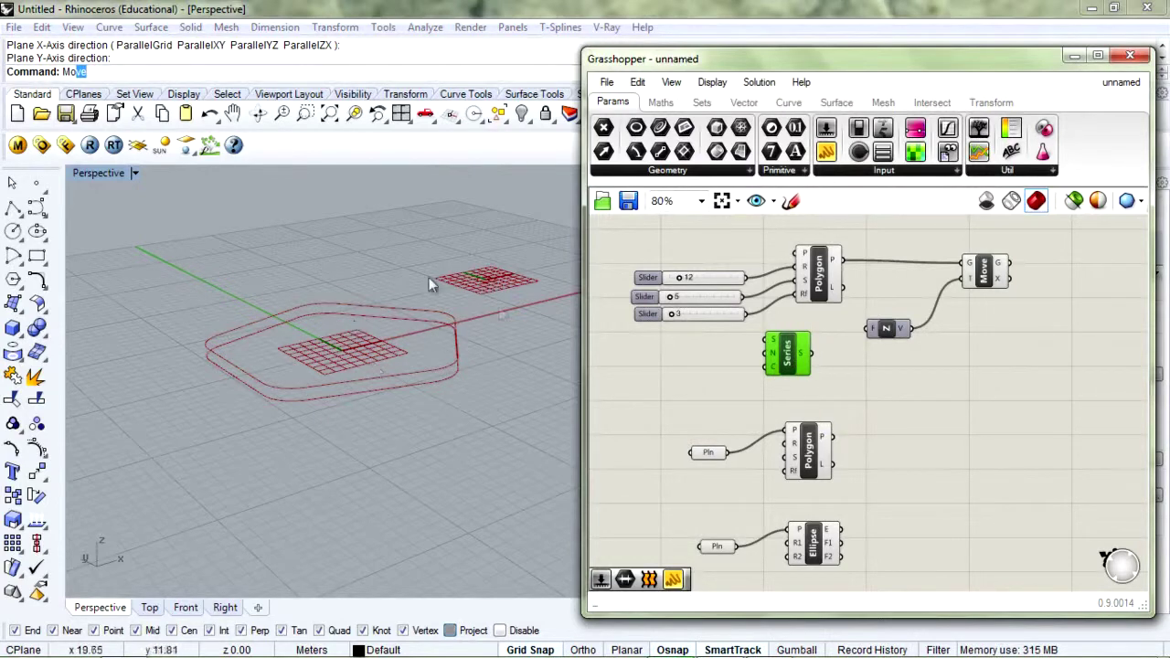
{"action": "left_click_drag", "start_coordinate": [799, 364], "coordinate": [869, 330]}
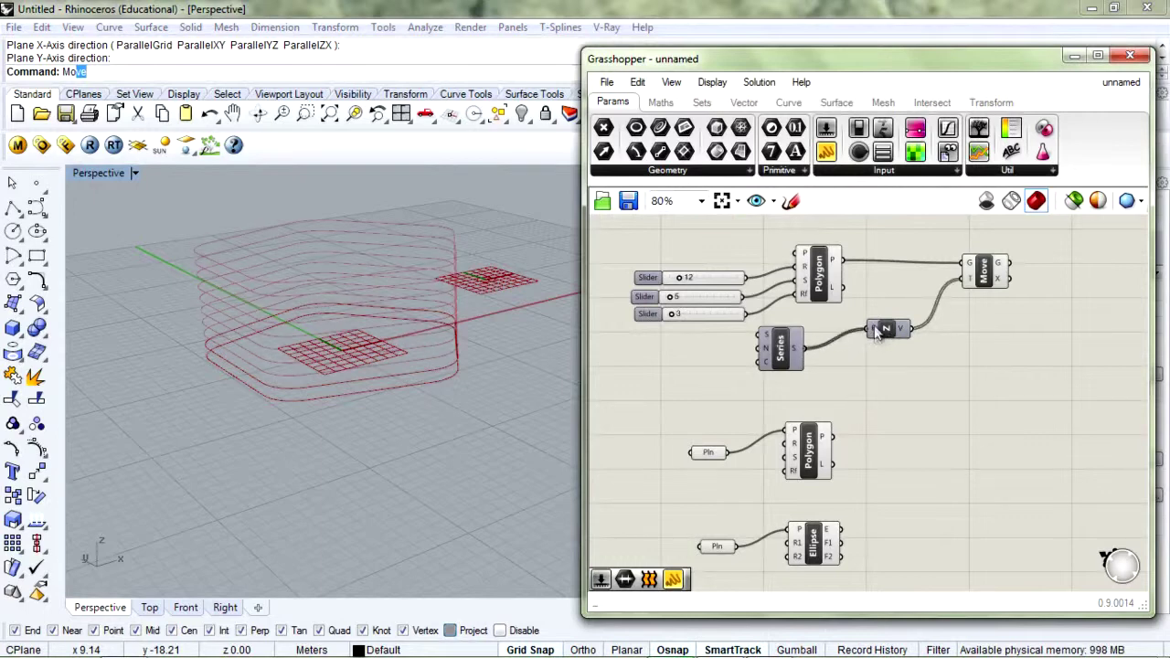
{"action": "right_click_drag", "start_coordinate": [478, 355], "coordinate": [479, 389]}
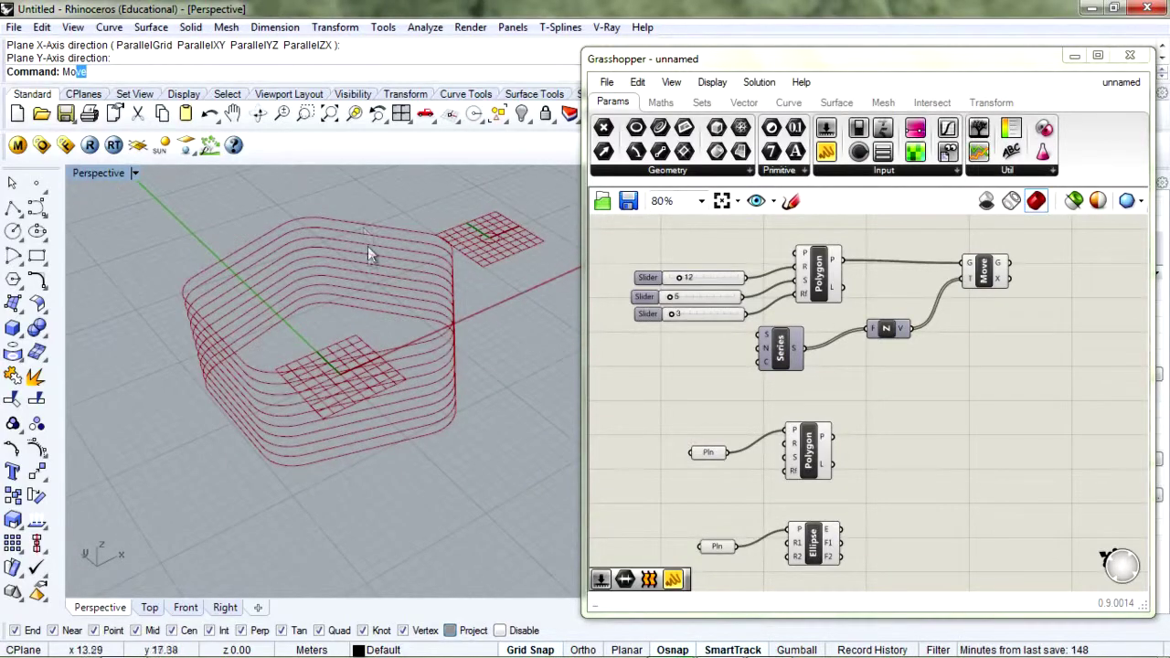
{"action": "right_click_drag", "start_coordinate": [368, 326], "coordinate": [420, 245]}
{"action": "right_click_drag", "start_coordinate": [314, 324], "coordinate": [384, 360]}
Make two copies of the slider set to 3 and place them one above the other on the Series component's input side
{"action": "left_click_drag", "start_coordinate": [796, 352], "coordinate": [802, 364]}
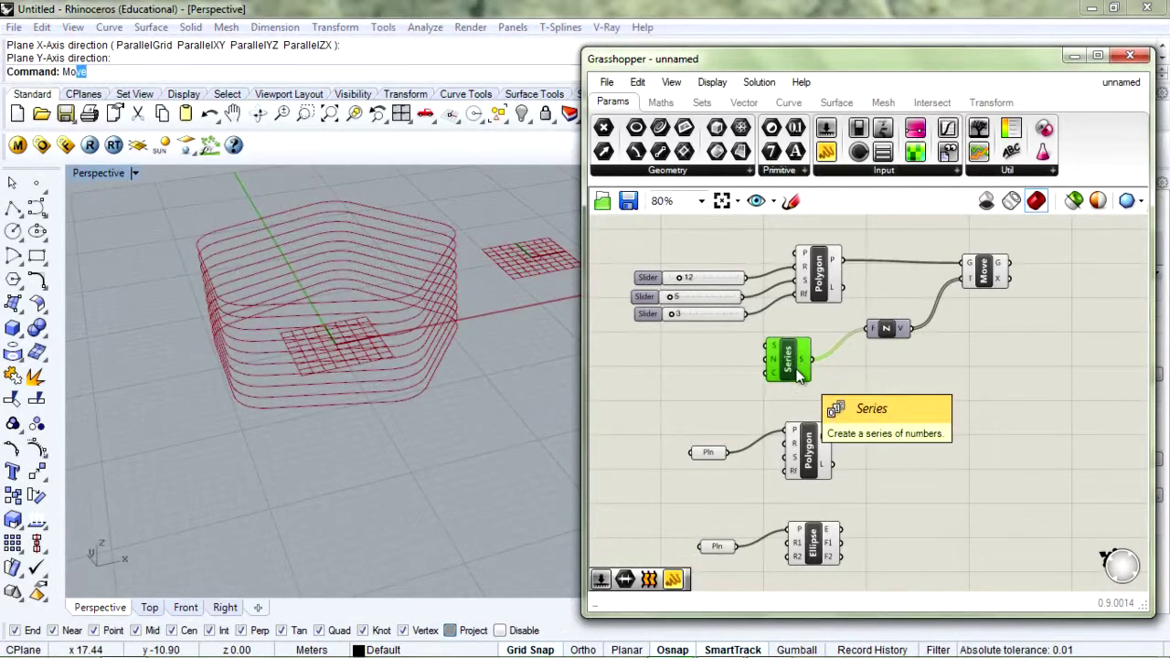
{"action": "left_click_drag", "start_coordinate": [795, 361], "coordinate": [800, 355]}
{"action": "left_click", "coordinate": [705, 364]}
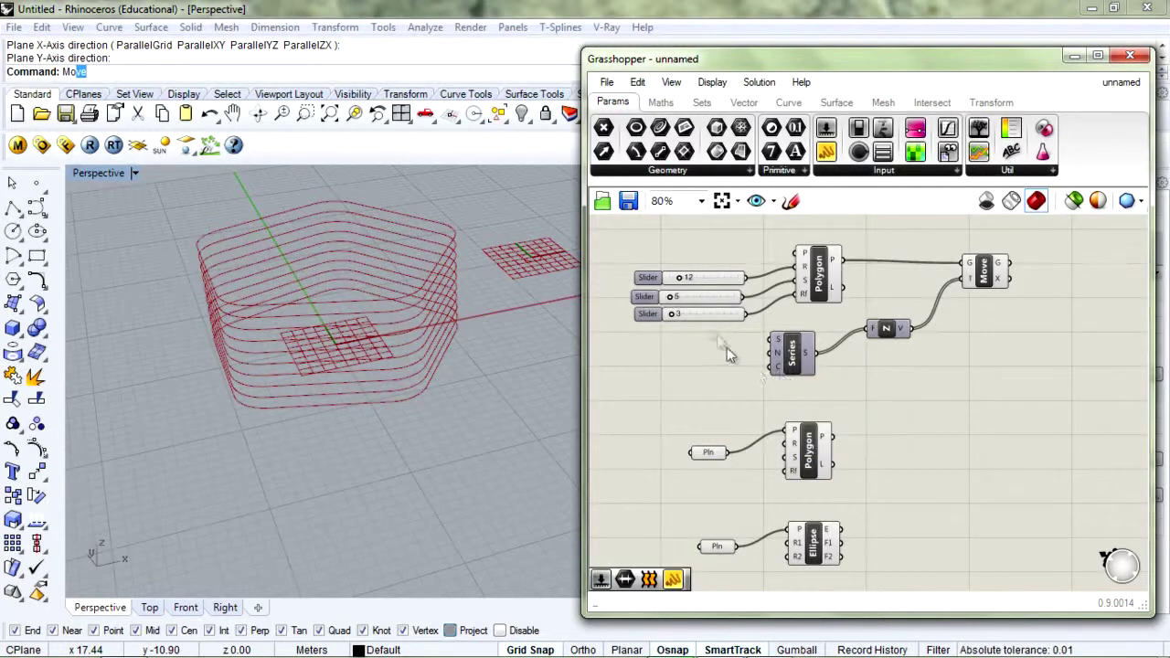
{"action": "left_click_drag", "start_coordinate": [719, 347], "coordinate": [694, 312]}
{"action": "left_click", "coordinate": [697, 340]}
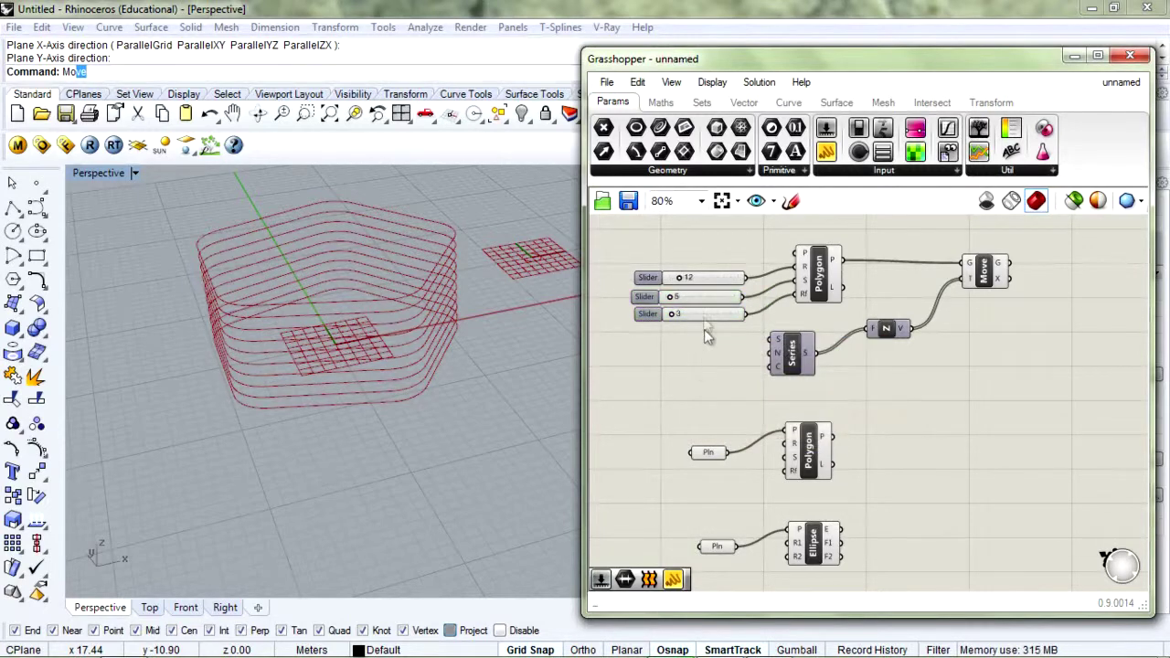
{"action": "left_click_drag", "start_coordinate": [709, 325], "coordinate": [692, 378]}
{"action": "left_click_drag", "start_coordinate": [713, 327], "coordinate": [652, 391]}
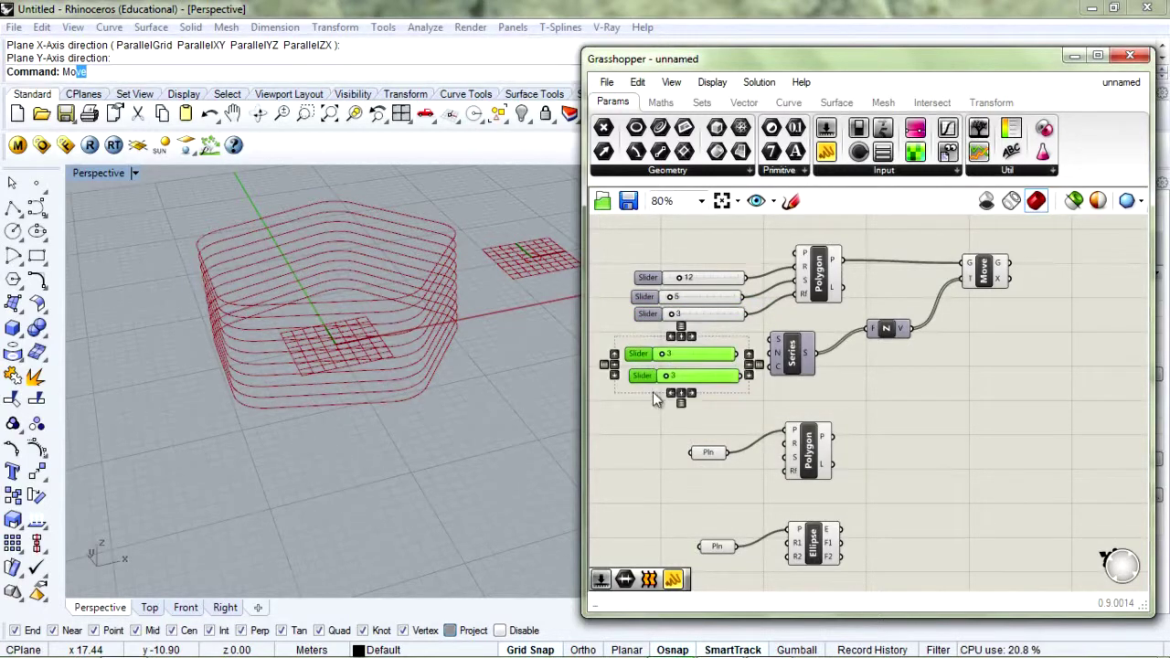
{"action": "left_click", "coordinate": [726, 426]}
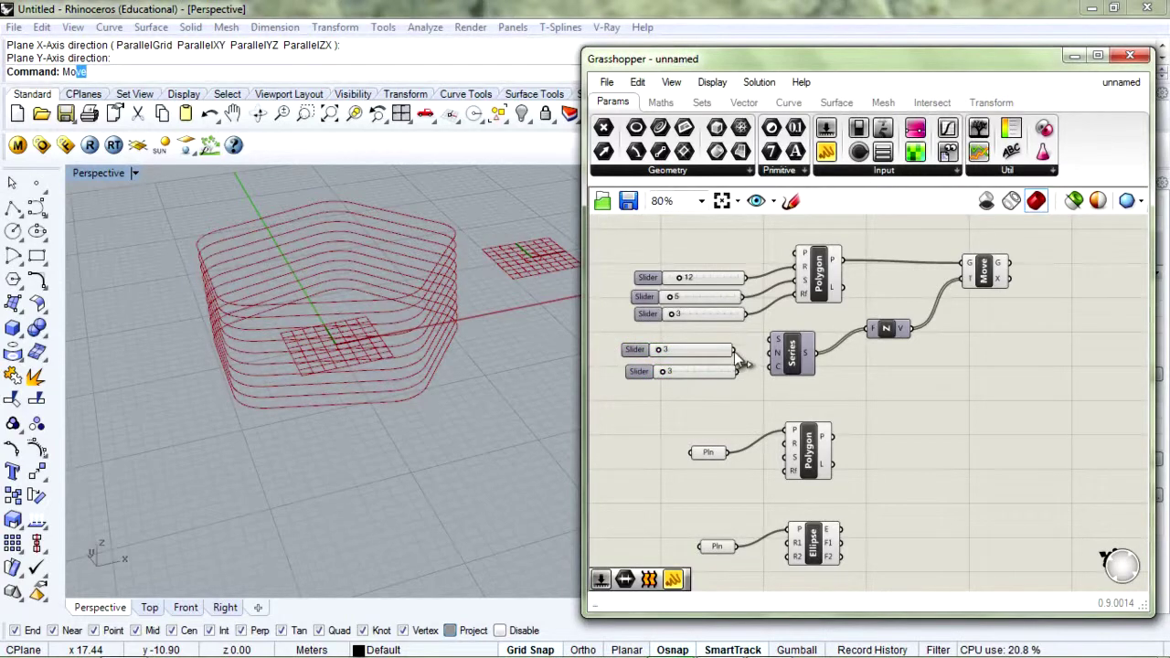
Connect the two copied sliders to the Series component's N and C inputs, and set the N slider to 11
{"action": "left_click_drag", "start_coordinate": [737, 349], "coordinate": [776, 352]}
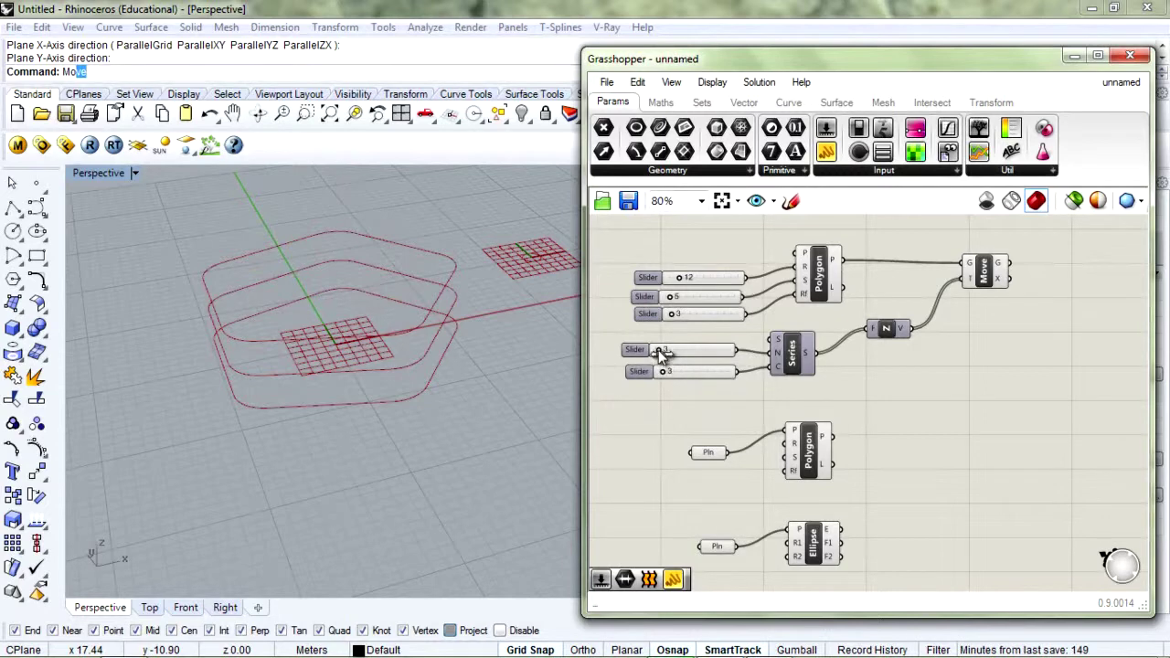
{"action": "scroll", "coordinate": [634, 353], "scroll_direction": "up", "scroll_amount": 2}
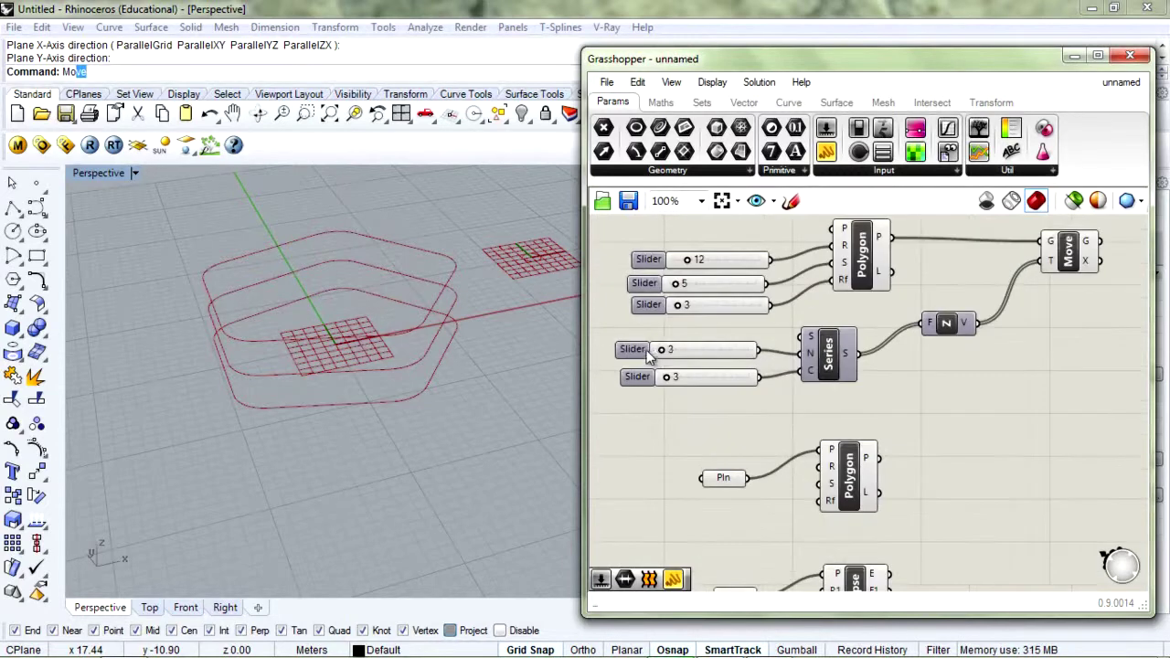
{"action": "mouse_move", "coordinate": [664, 349]}
{"action": "left_mouse_down"}
{"action": "mouse_move", "coordinate": [681, 357]}
{"action": "mouse_move", "coordinate": [669, 363]}
{"action": "left_mouse_up"}
{"action": "scroll", "coordinate": [669, 365], "scroll_direction": "down", "scroll_amount": 3}
{"action": "scroll", "coordinate": [698, 388], "scroll_direction": "up", "scroll_amount": 2}
{"action": "scroll", "coordinate": [393, 381], "scroll_direction": "down", "scroll_amount": 5}
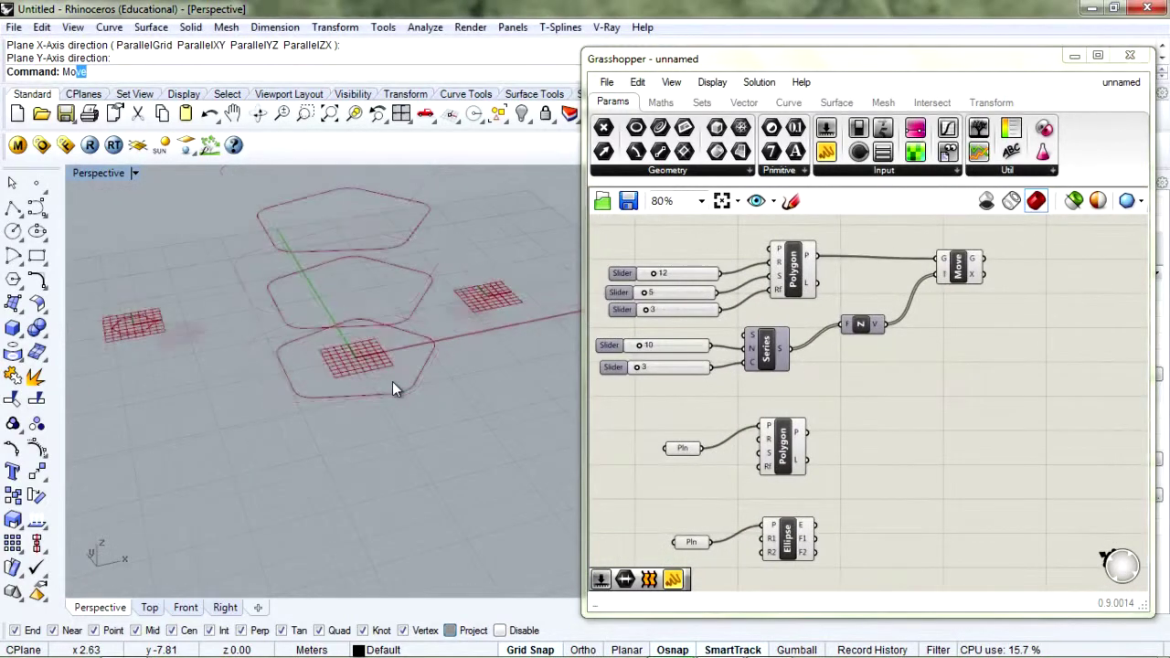
{"action": "left_click_drag", "start_coordinate": [641, 345], "coordinate": [656, 352]}
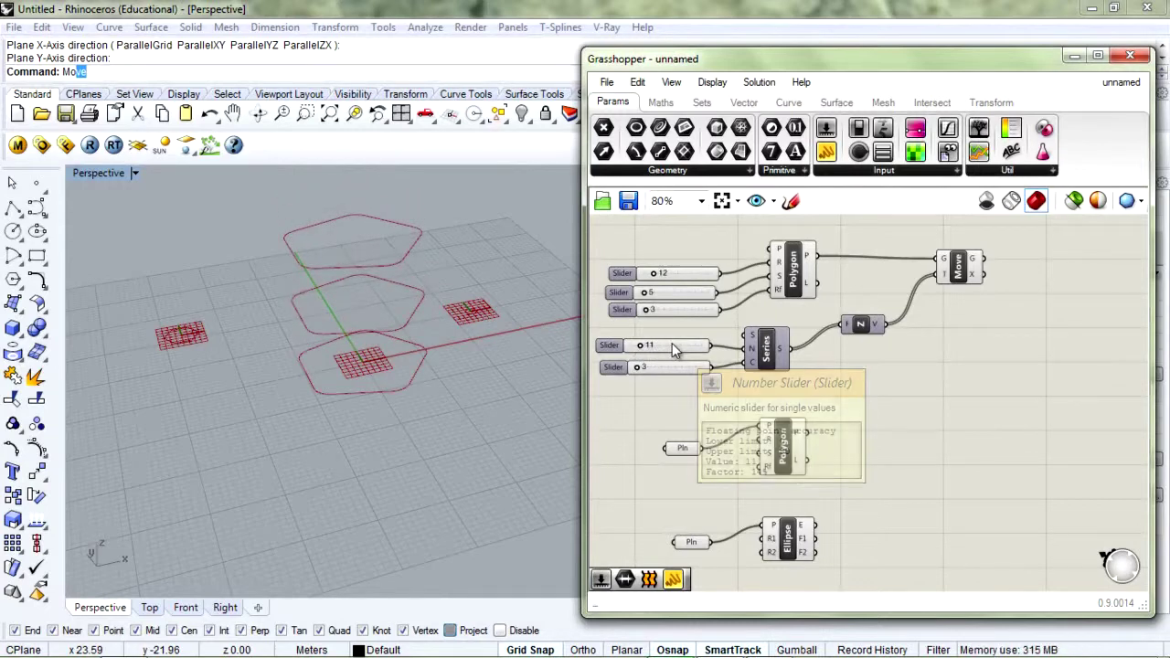
Try the values 13 and 6 on the slider feeding the Series component's C input
{"action": "left_click_drag", "start_coordinate": [639, 368], "coordinate": [646, 367]}
{"action": "scroll", "coordinate": [438, 365], "scroll_direction": "down", "scroll_amount": 3}
{"action": "scroll", "coordinate": [438, 365], "scroll_direction": "down", "scroll_amount": 2}
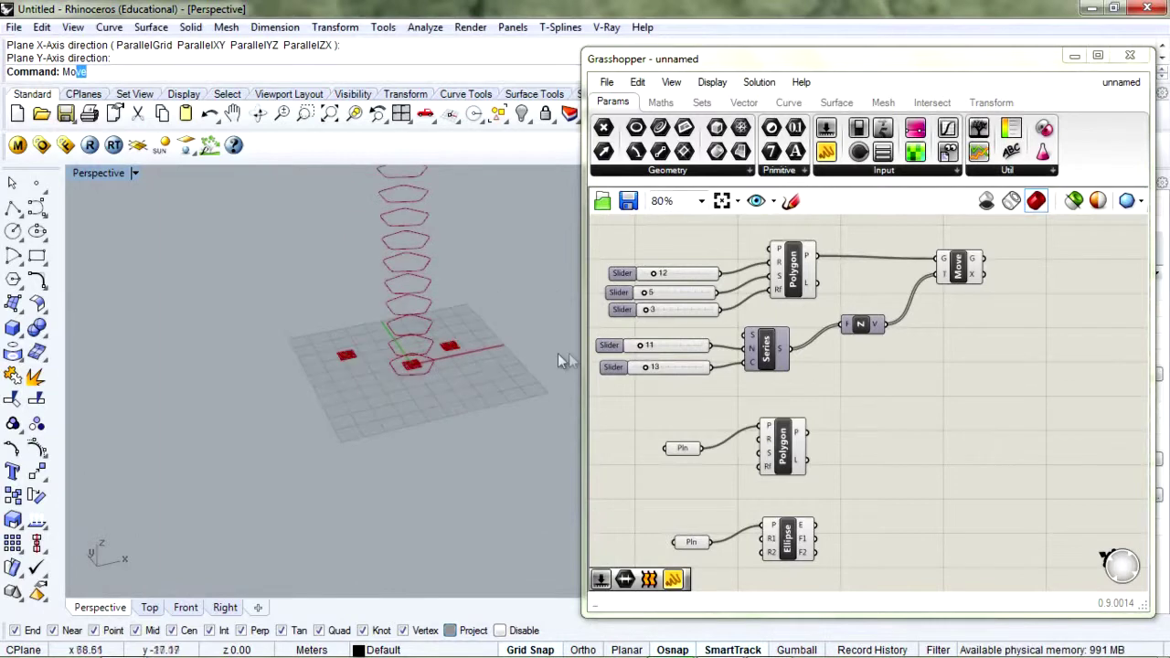
{"action": "left_click_drag", "start_coordinate": [644, 367], "coordinate": [638, 368]}
{"action": "scroll", "coordinate": [430, 357], "scroll_direction": "up", "scroll_amount": 3}
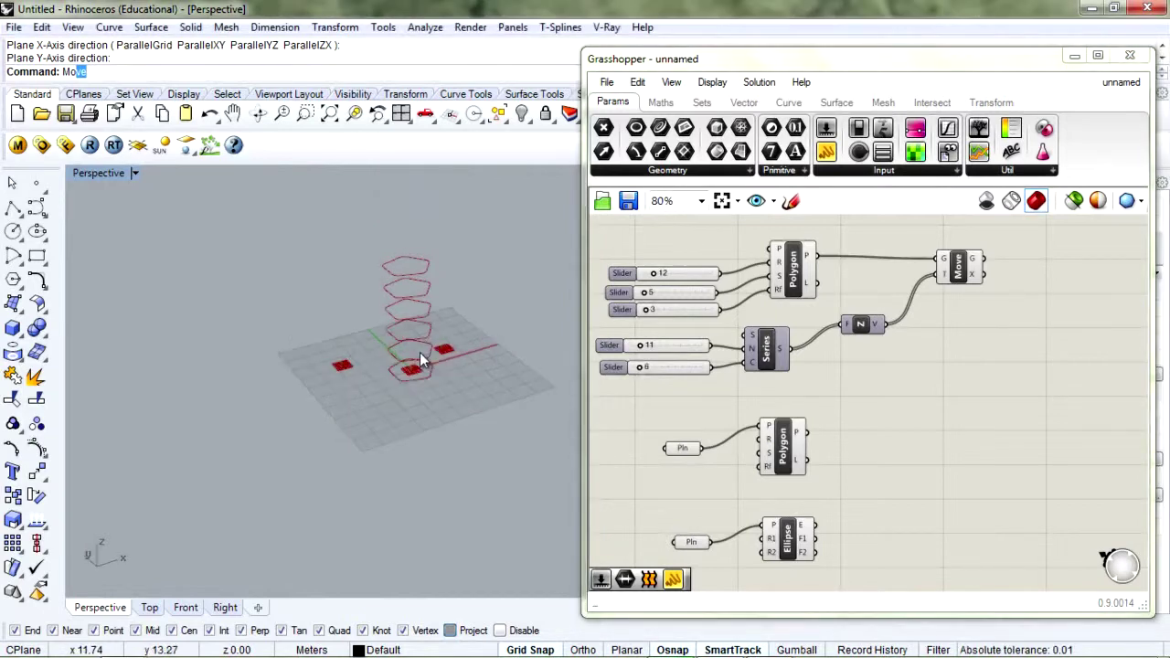
{"action": "scroll", "coordinate": [419, 352], "scroll_direction": "down", "scroll_amount": 2}
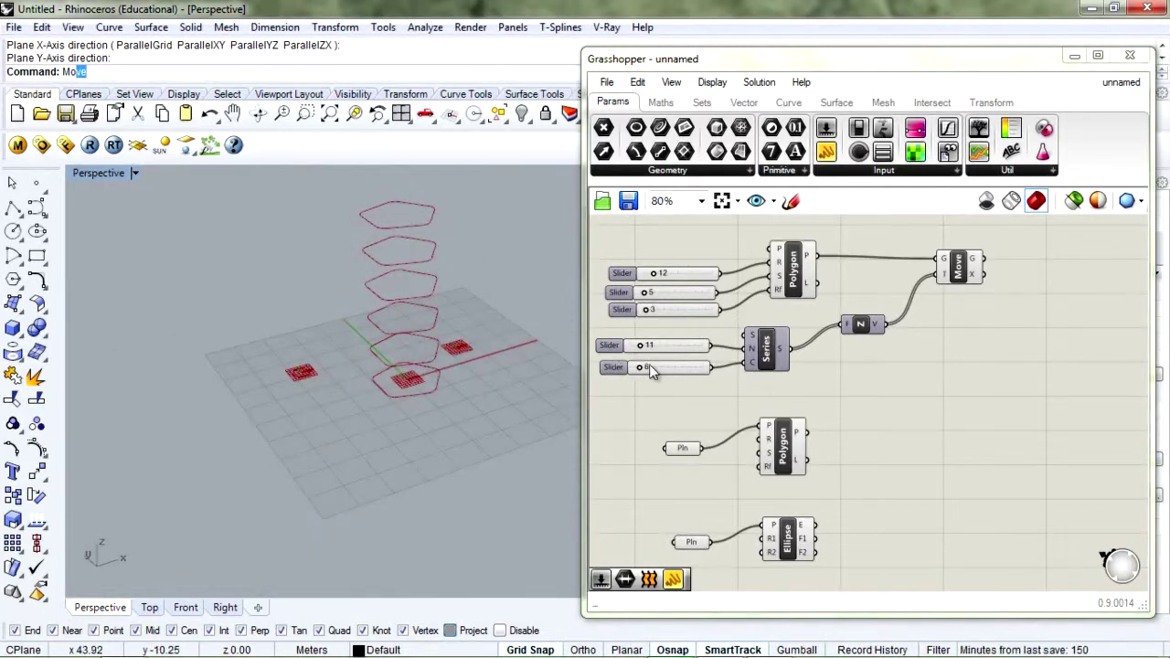
Set the Series component's C slider to 15 and its N slider to 6, keeping the slider range of 0 to 80
{"action": "double_click", "coordinate": [647, 365]}
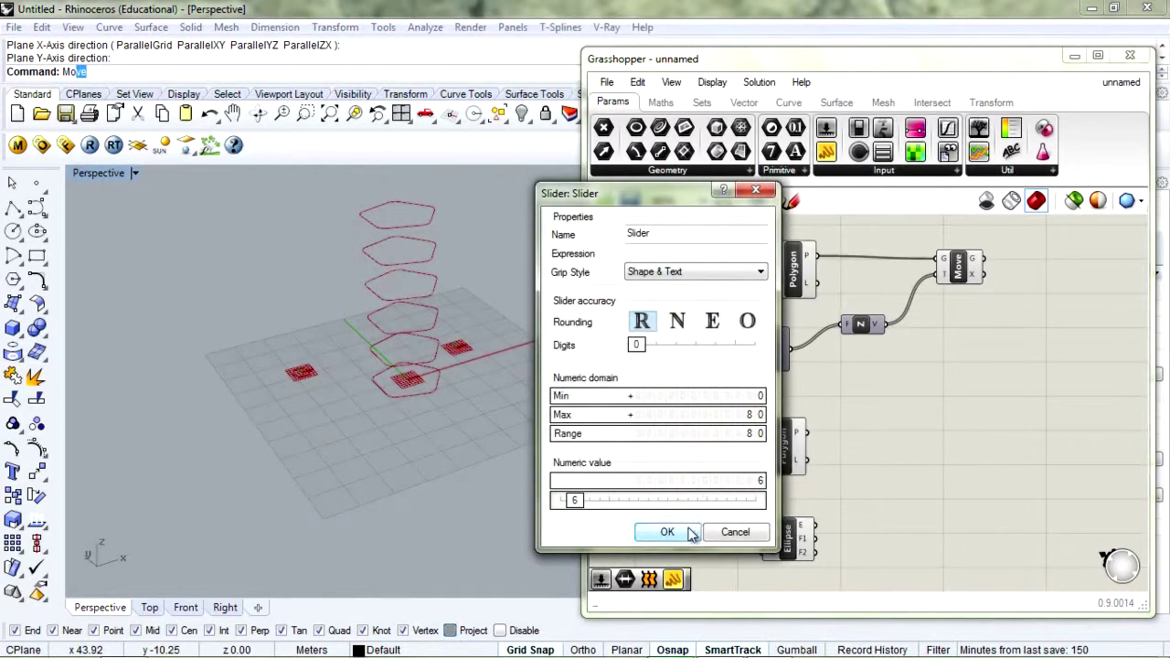
{"action": "left_click", "coordinate": [668, 532]}
{"action": "left_click_drag", "start_coordinate": [640, 369], "coordinate": [646, 375]}
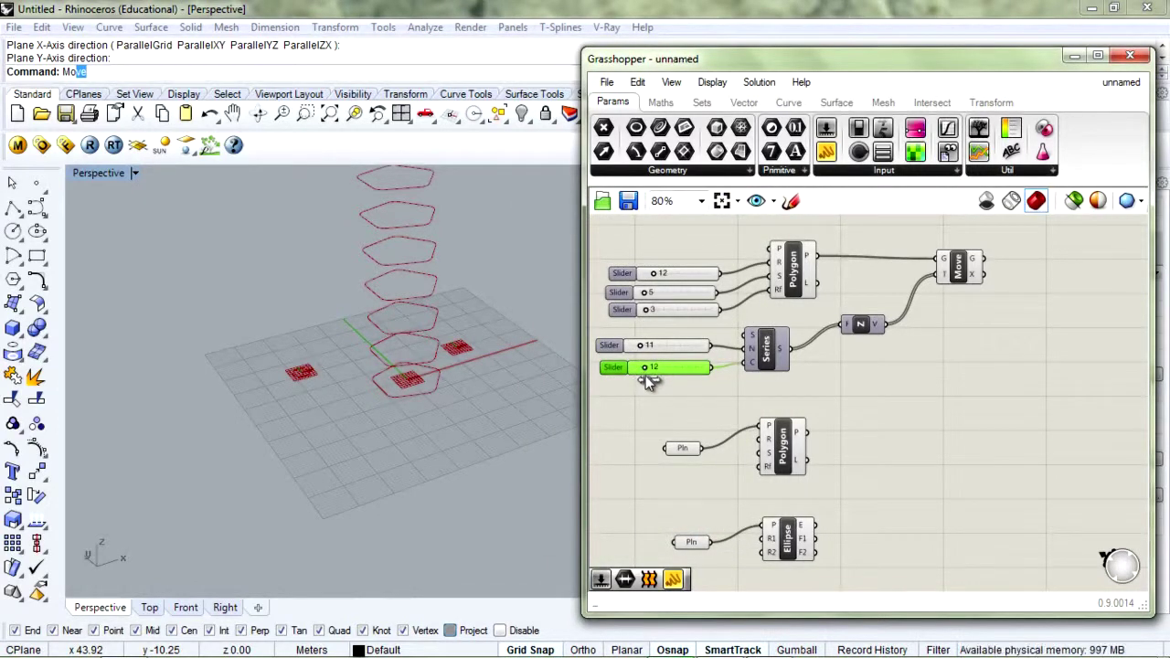
{"action": "left_click_drag", "start_coordinate": [649, 367], "coordinate": [638, 351]}
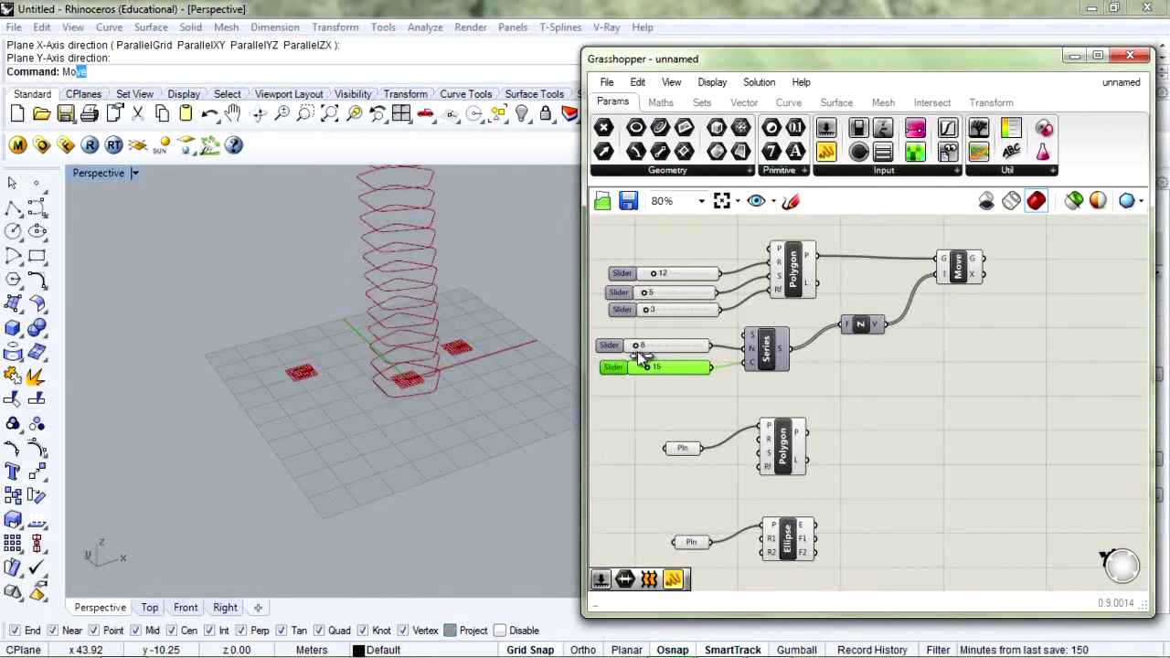
{"action": "left_click_drag", "start_coordinate": [640, 352], "coordinate": [640, 353]}
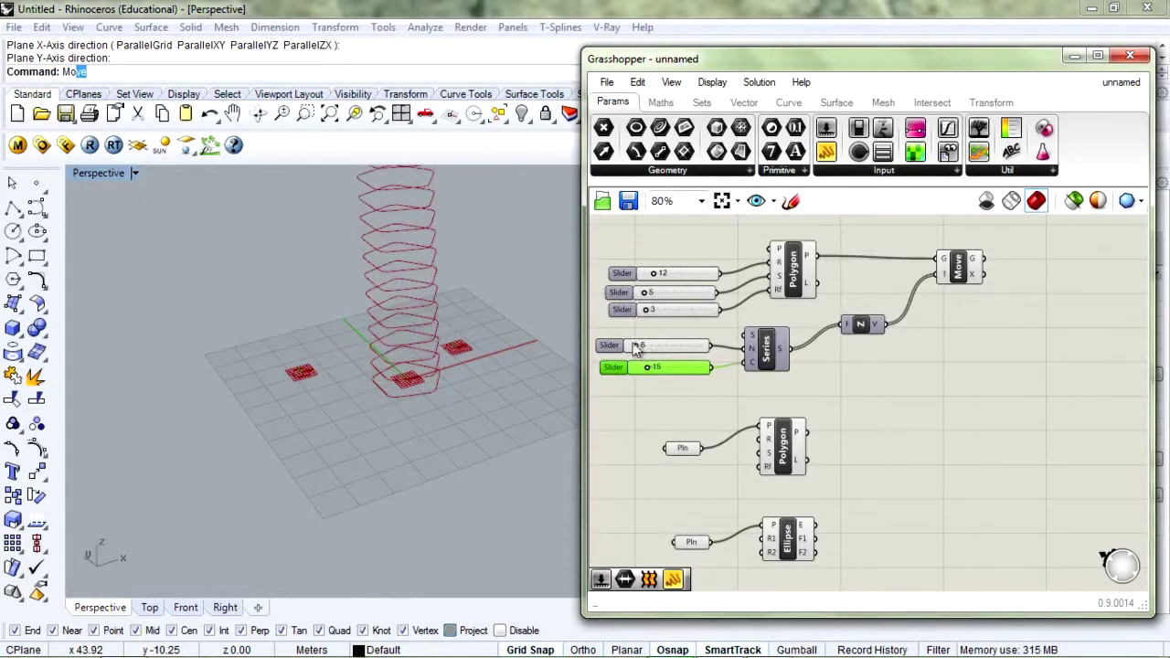
Set the slider feeding the Series component's N input to 5
{"action": "left_click", "coordinate": [644, 346]}
{"action": "left_click", "coordinate": [715, 509]}
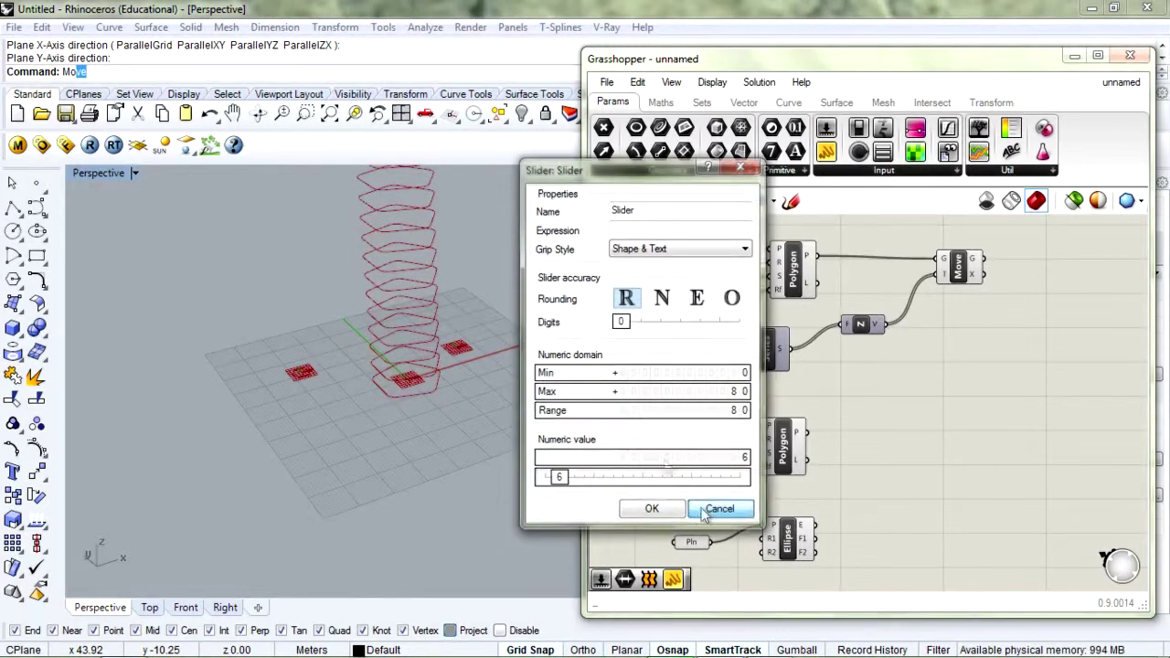
{"action": "scroll", "coordinate": [637, 362], "scroll_direction": "up", "scroll_amount": 5}
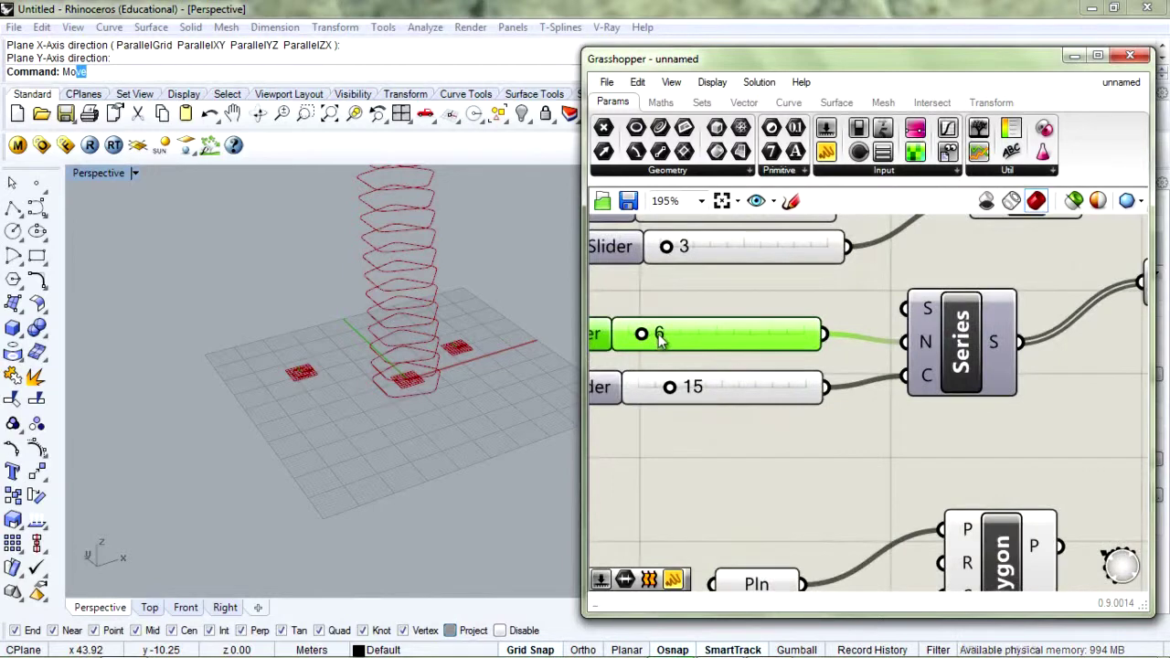
{"action": "double_click", "coordinate": [669, 334]}
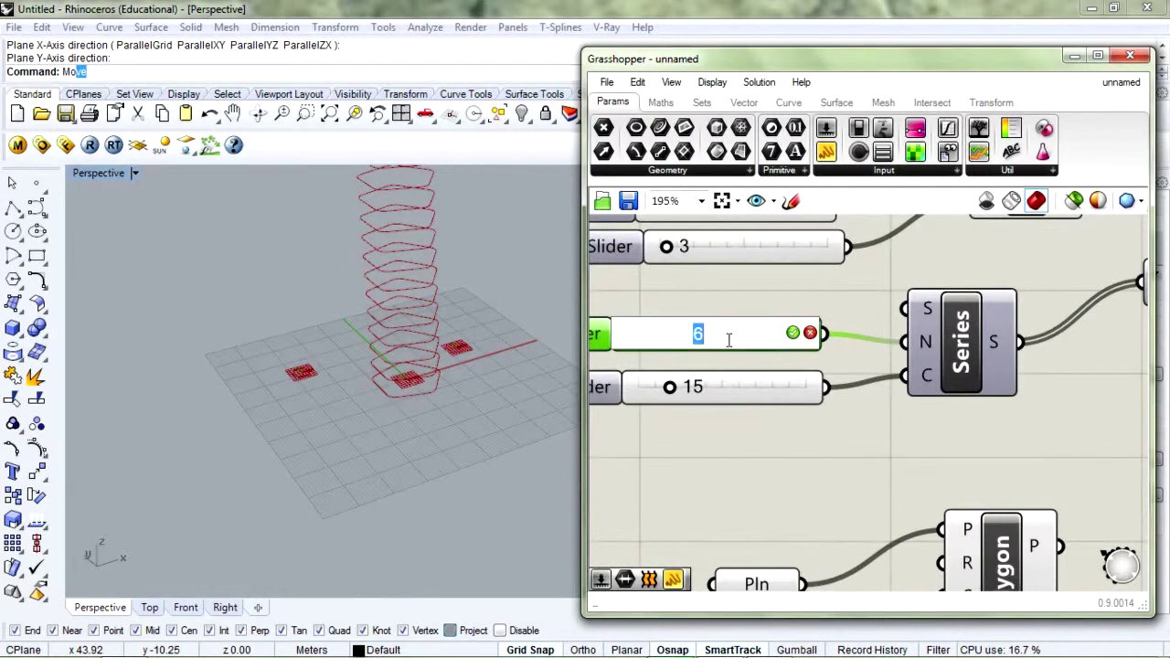
{"action": "key", "text": "Return"}
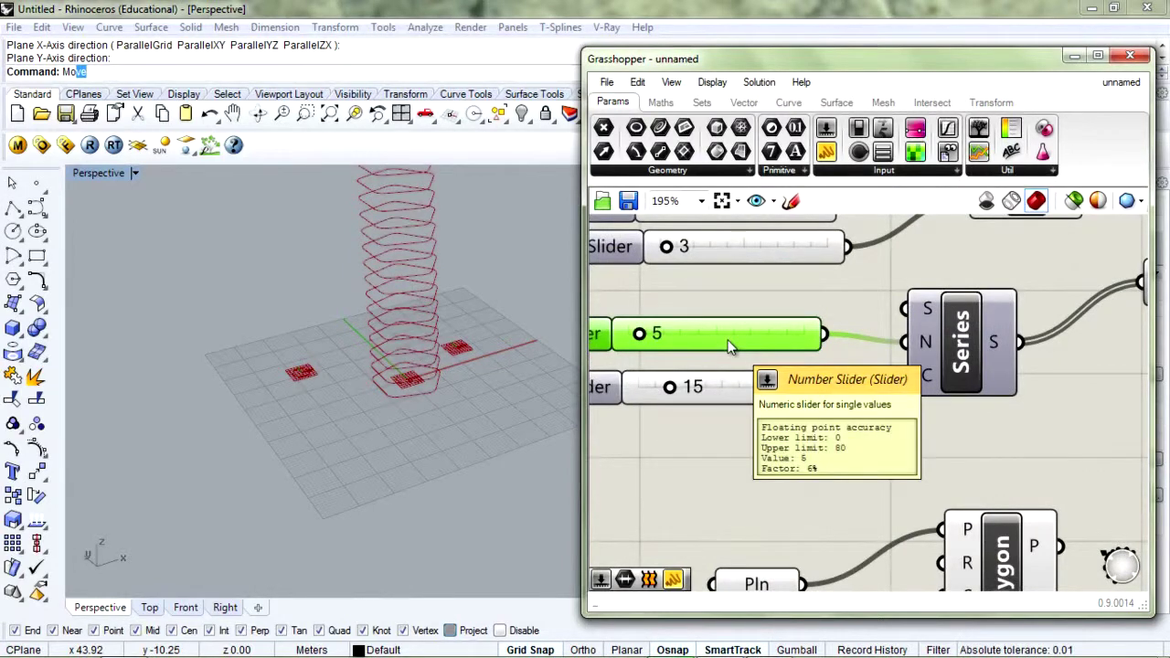
{"action": "left_click", "coordinate": [707, 427]}
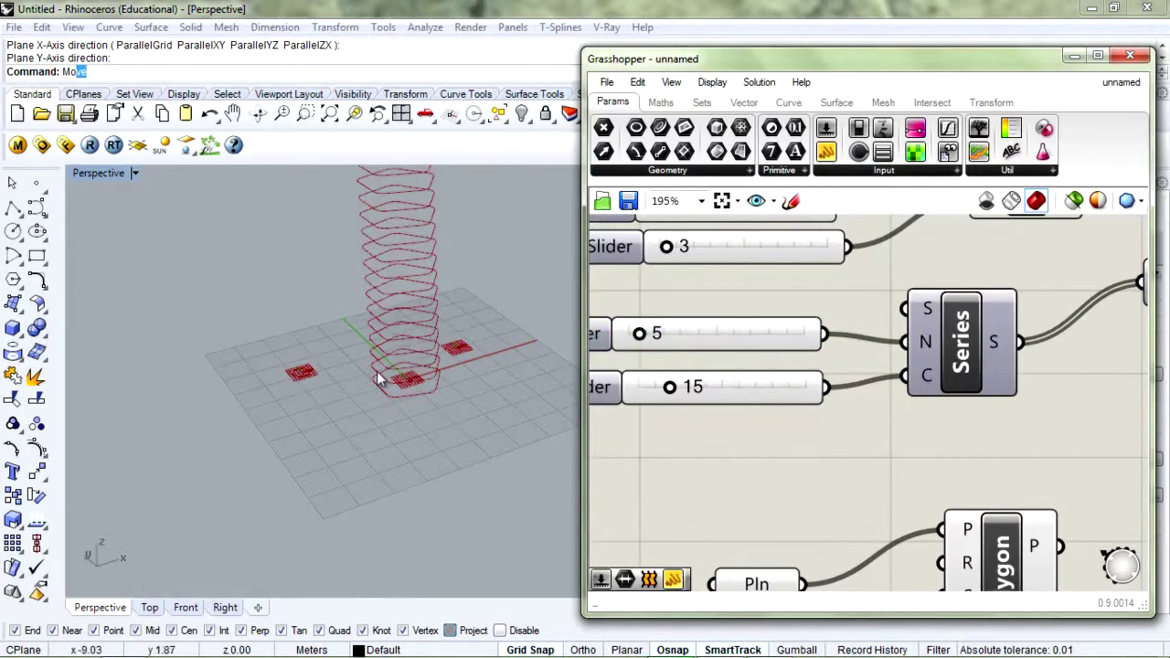
Examine the full stack of moved polygons in the Perspective view along with the Series sliders
{"action": "scroll", "coordinate": [765, 381], "scroll_direction": "down", "scroll_amount": 2}
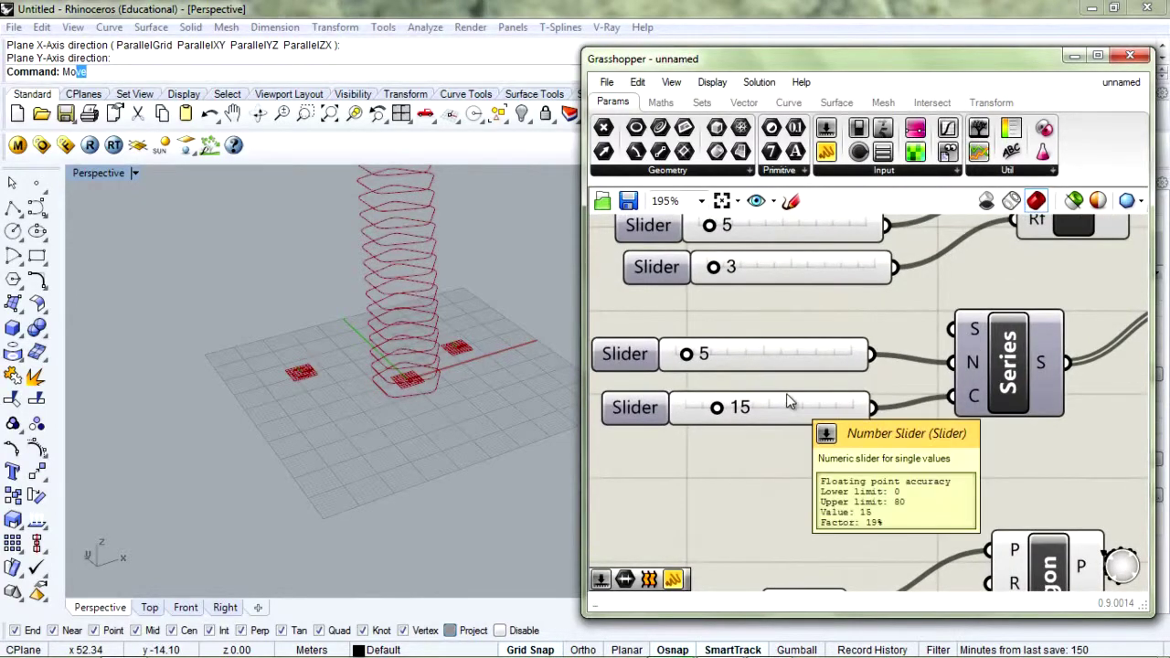
{"action": "scroll", "coordinate": [786, 393], "scroll_direction": "down", "scroll_amount": 2}
{"action": "right_click_drag", "start_coordinate": [476, 284], "coordinate": [423, 305]}
{"action": "scroll", "coordinate": [422, 305], "scroll_direction": "up", "scroll_amount": 2}
{"action": "scroll", "coordinate": [422, 305], "scroll_direction": "down", "scroll_amount": 2}
{"action": "scroll", "coordinate": [426, 305], "scroll_direction": "up", "scroll_amount": 1}
{"action": "scroll", "coordinate": [426, 305], "scroll_direction": "up", "scroll_amount": 1}
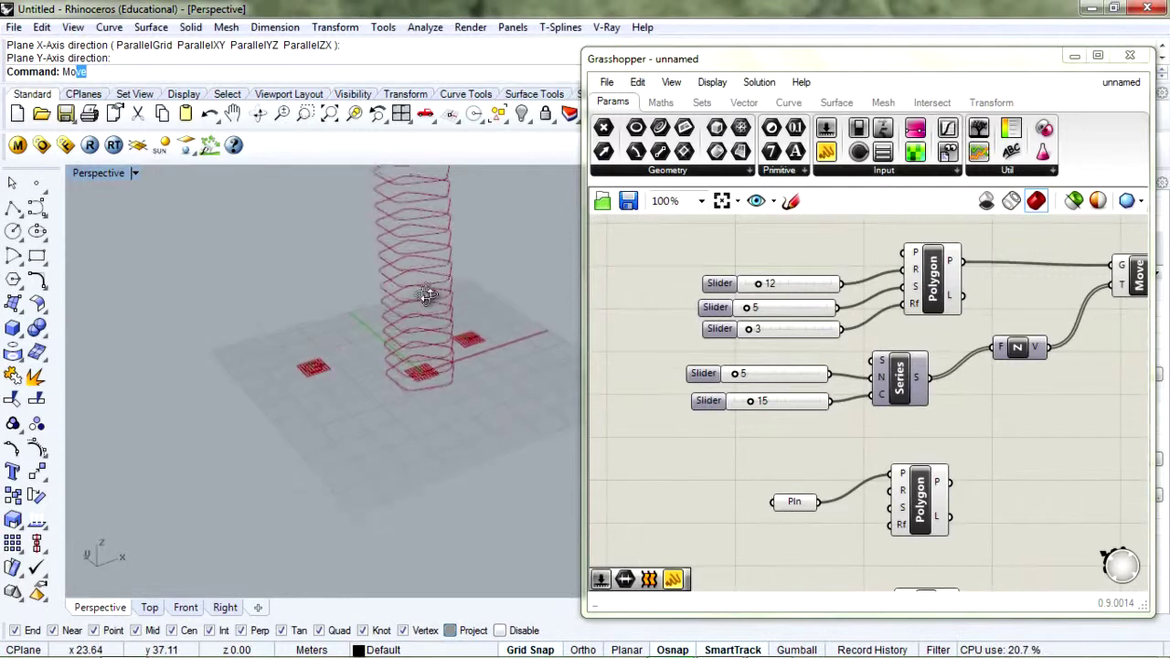
{"action": "right_click_drag", "start_coordinate": [462, 305], "coordinate": [439, 353]}
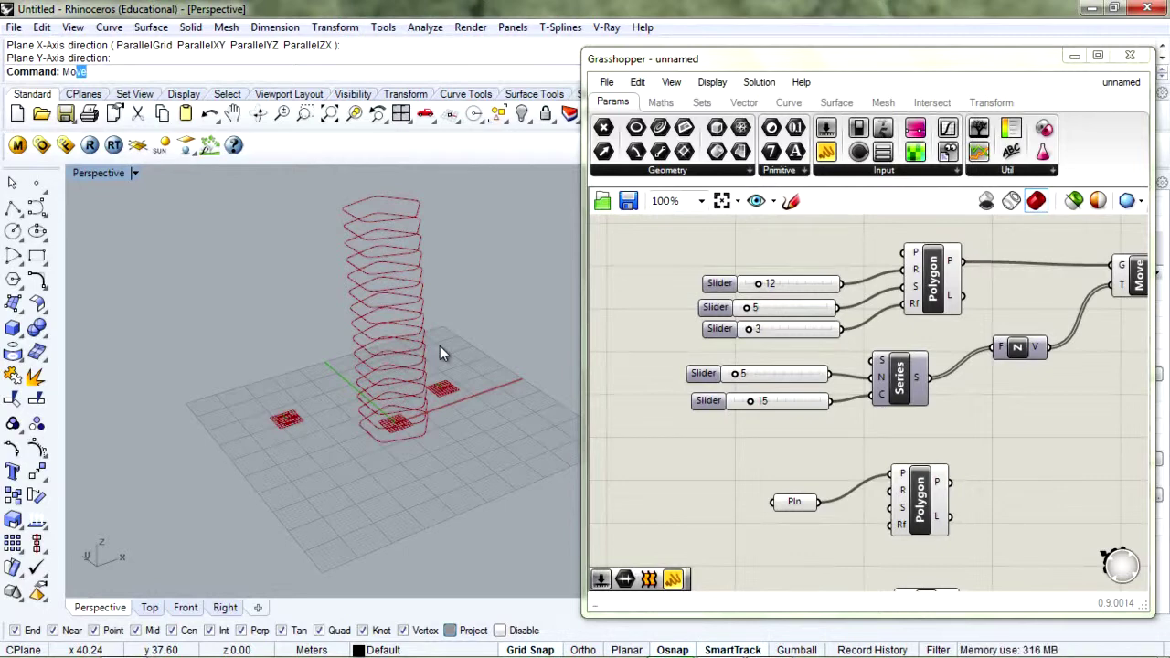
Add a Surface parameter beside the Move component and connect Move's G output to it
{"action": "scroll", "coordinate": [967, 412], "scroll_direction": "down", "scroll_amount": 2}
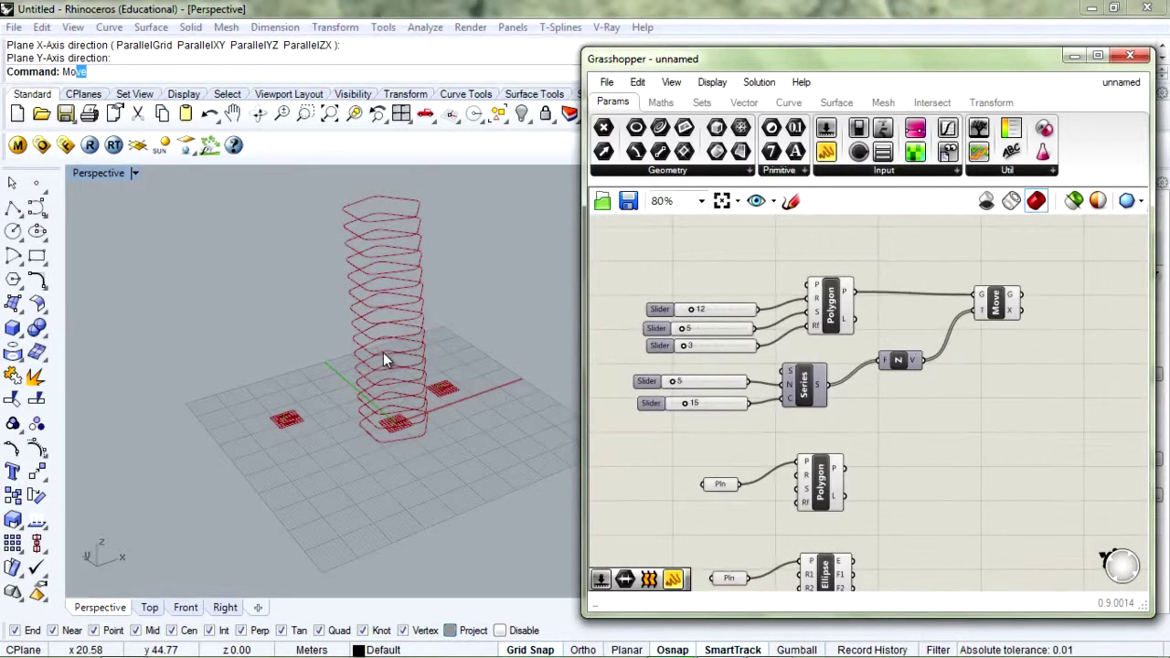
{"action": "left_click", "coordinate": [997, 302]}
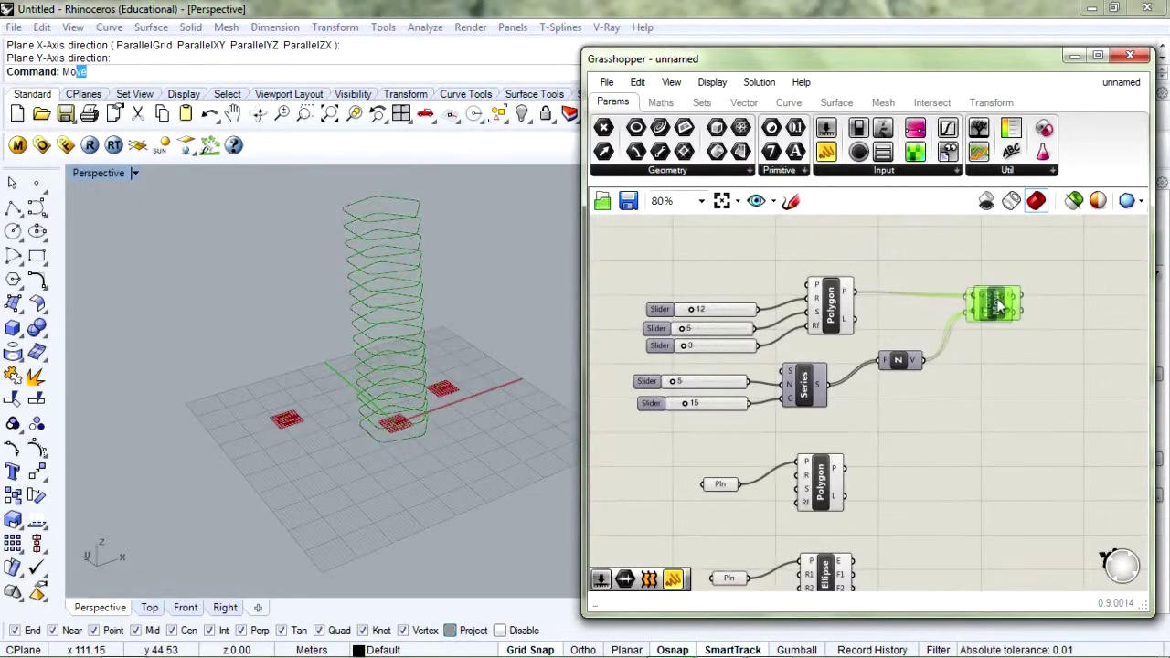
{"action": "double_click", "coordinate": [1057, 302]}
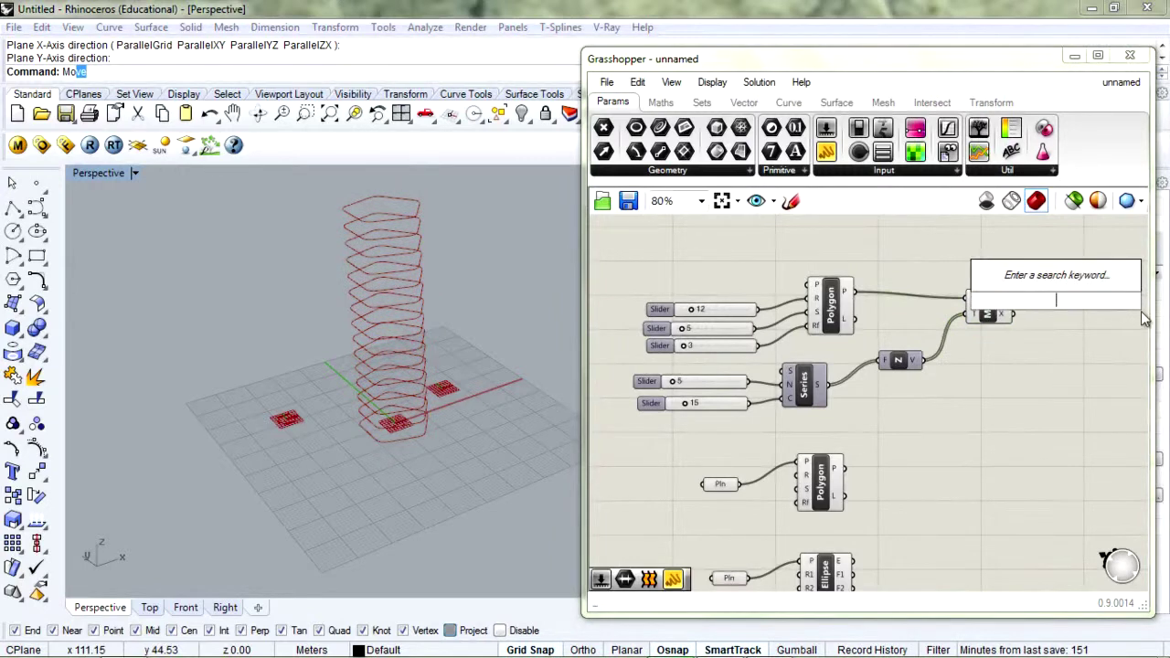
{"action": "type", "text": "surfa"}
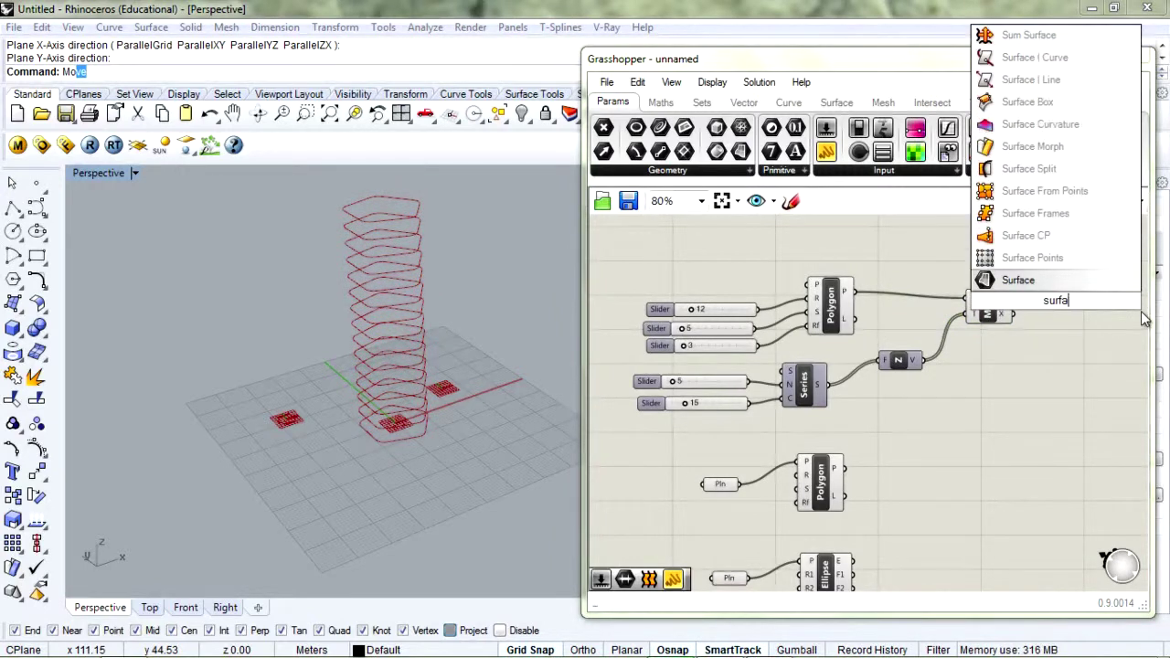
{"action": "key", "text": "Return"}
{"action": "left_click_drag", "start_coordinate": [1053, 301], "coordinate": [1010, 298]}
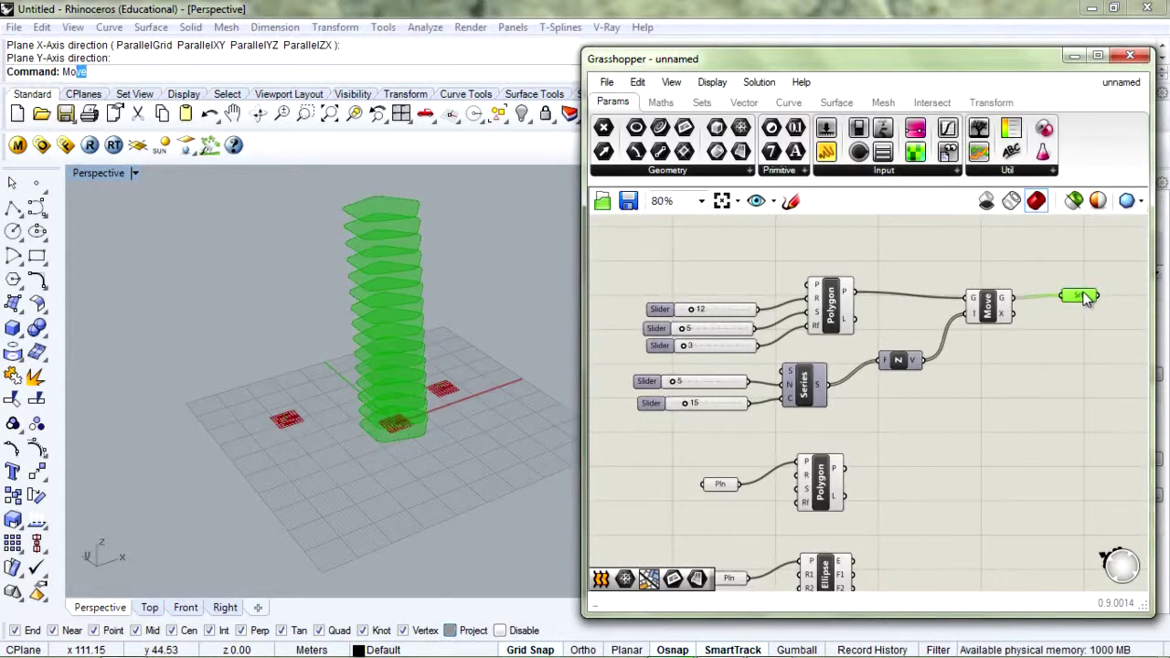
Add a Loft component below the Surface parameter and connect Move's G output to its C input
{"action": "right_click_drag", "start_coordinate": [504, 298], "coordinate": [484, 416]}
{"action": "right_click_drag", "start_coordinate": [931, 469], "coordinate": [927, 430]}
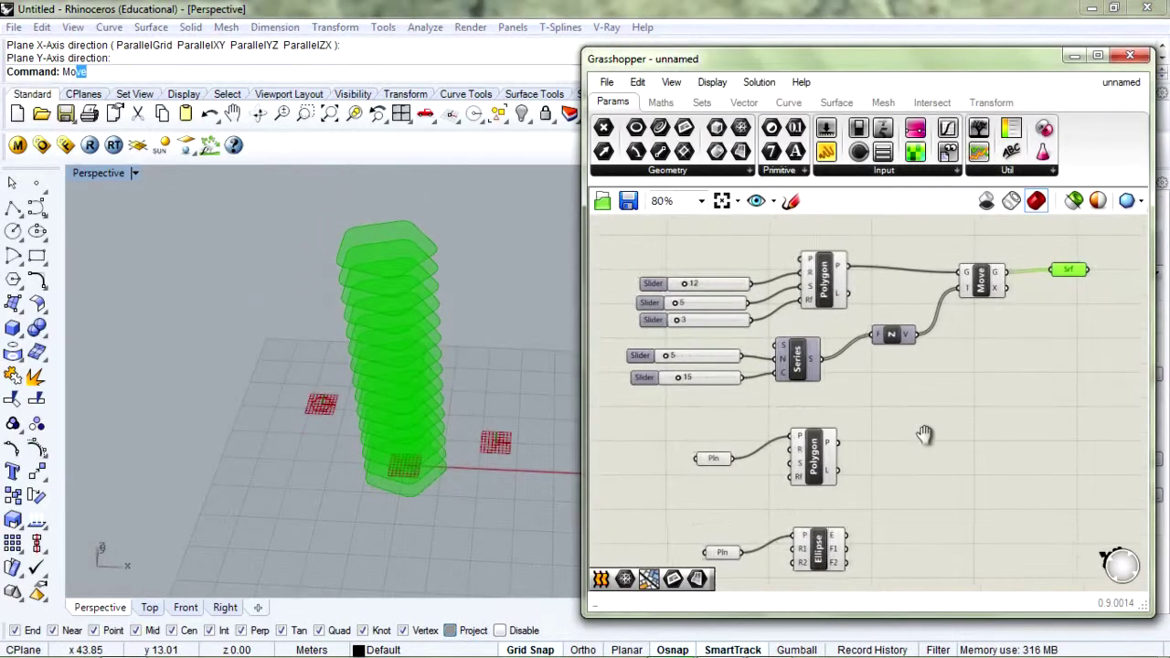
{"action": "right_click_drag", "start_coordinate": [522, 411], "coordinate": [416, 387]}
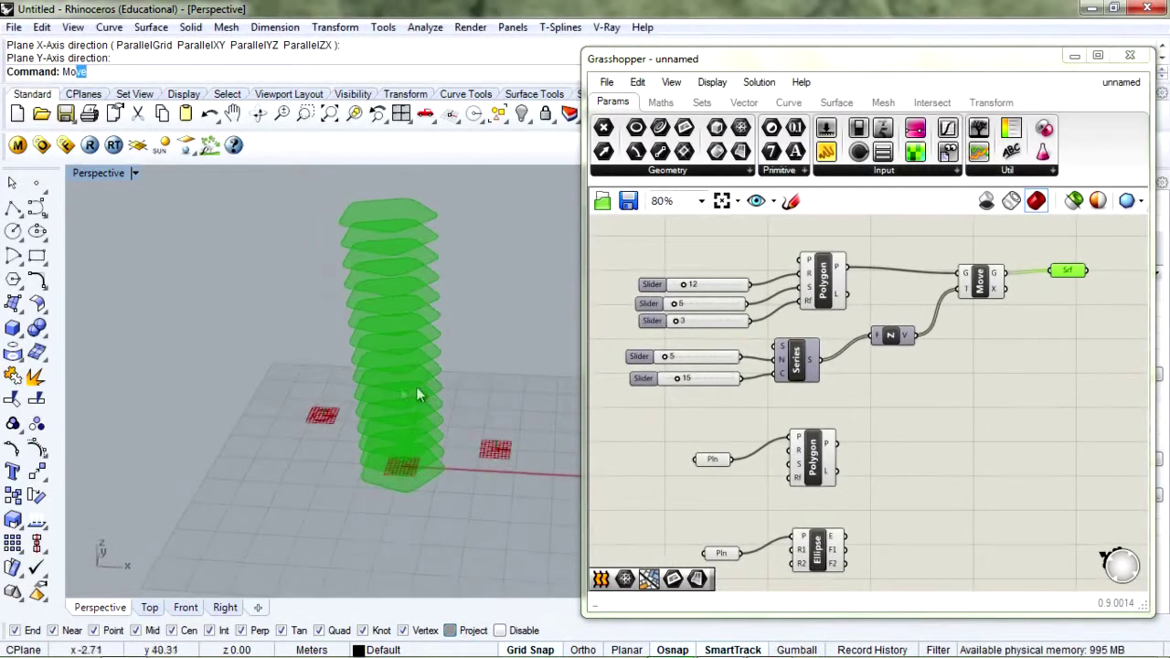
{"action": "right_click_drag", "start_coordinate": [1072, 328], "coordinate": [1048, 325]}
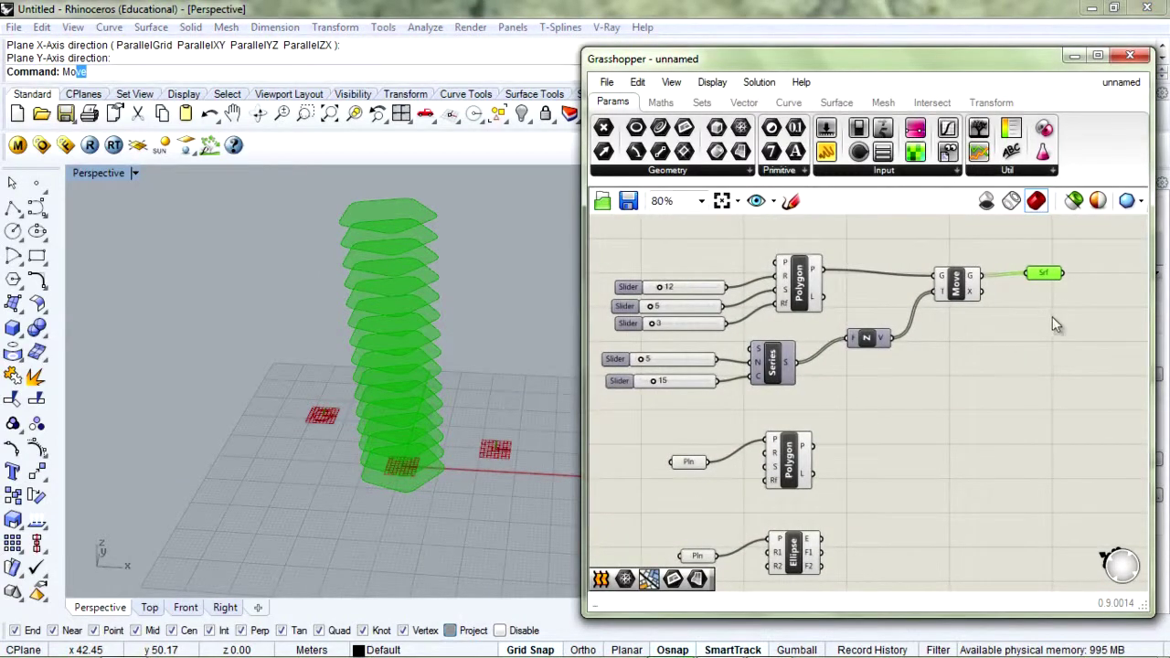
{"action": "double_click", "coordinate": [1053, 341]}
{"action": "type", "text": "loft"}
{"action": "key", "text": "Return"}
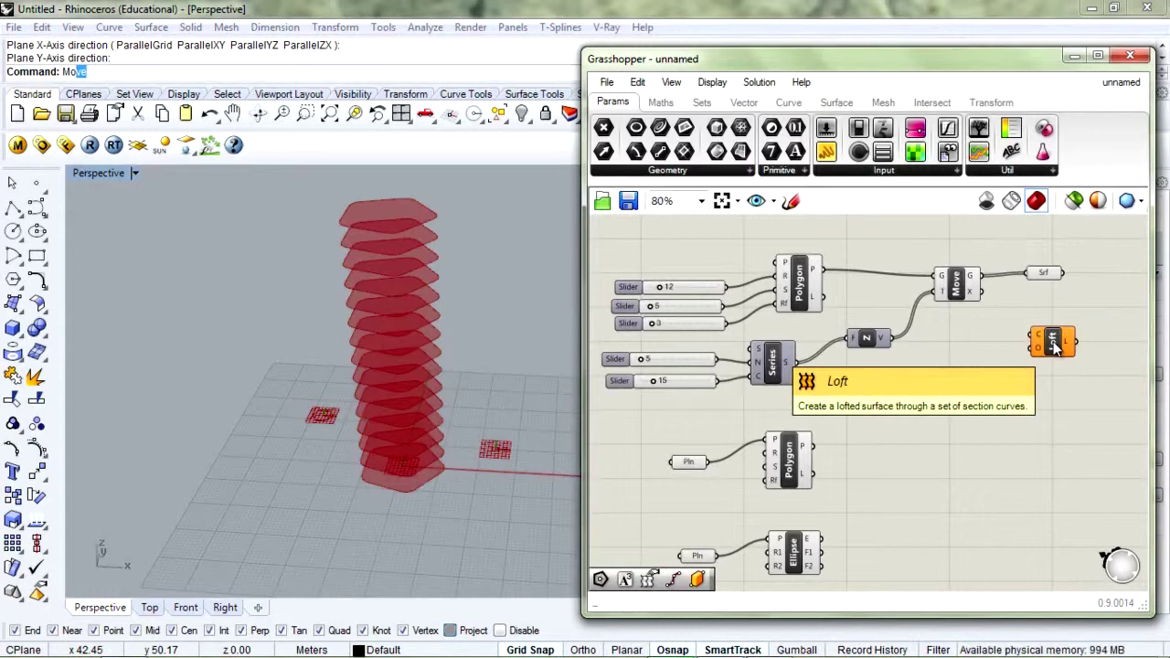
{"action": "left_click_drag", "start_coordinate": [1056, 348], "coordinate": [982, 274]}
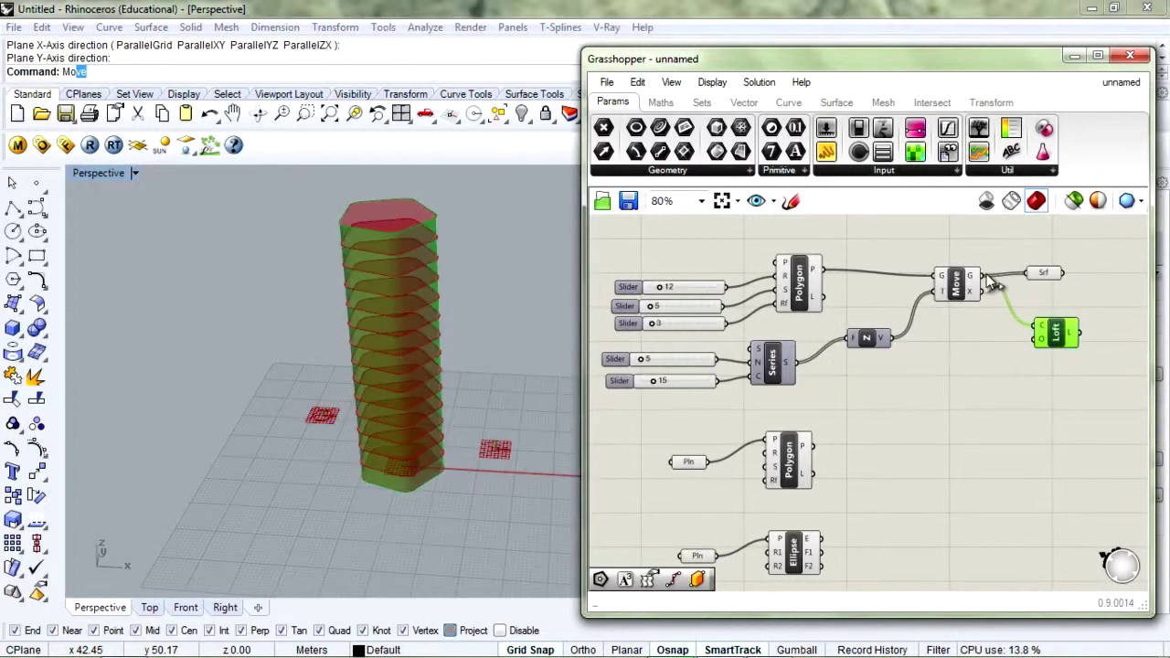
Rearrange the Surface parameter and the Loft component so they sit one above the other beyond Move, and leave them deselected
{"action": "mouse_move", "coordinate": [369, 318]}
{"action": "right_mouse_down"}
{"action": "mouse_move", "coordinate": [521, 306]}
{"action": "mouse_move", "coordinate": [371, 309]}
{"action": "mouse_move", "coordinate": [384, 305]}
{"action": "right_mouse_up"}
{"action": "scroll", "coordinate": [371, 299], "scroll_direction": "up", "scroll_amount": 3}
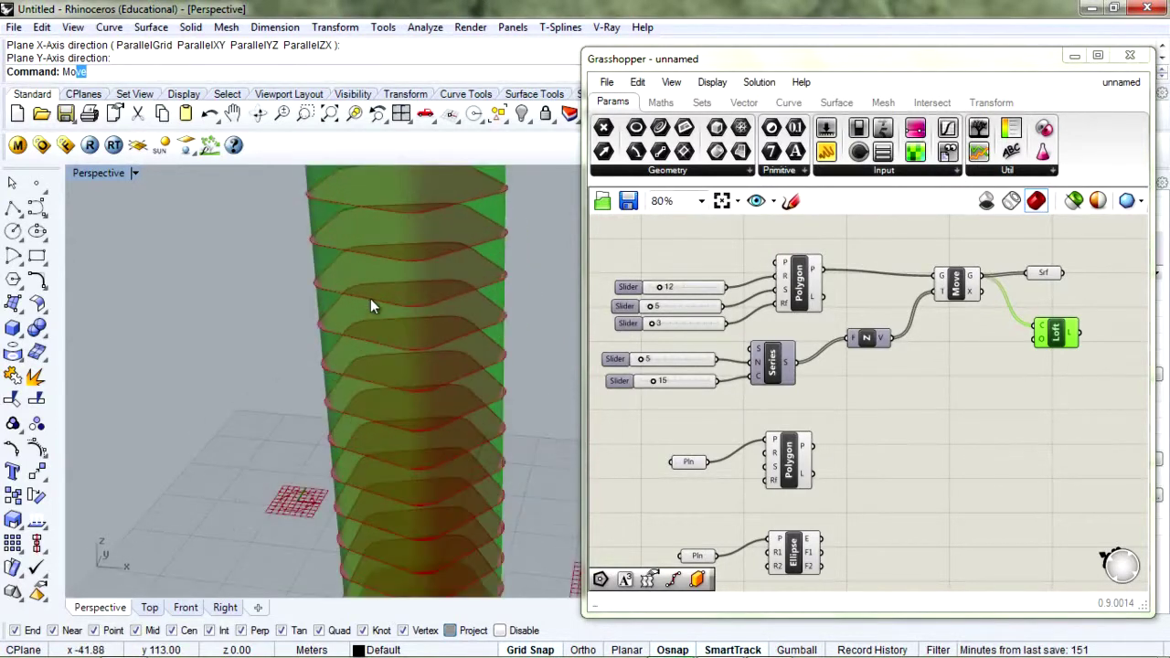
{"action": "scroll", "coordinate": [358, 290], "scroll_direction": "down", "scroll_amount": 3}
{"action": "right_click_drag", "start_coordinate": [405, 298], "coordinate": [442, 309]}
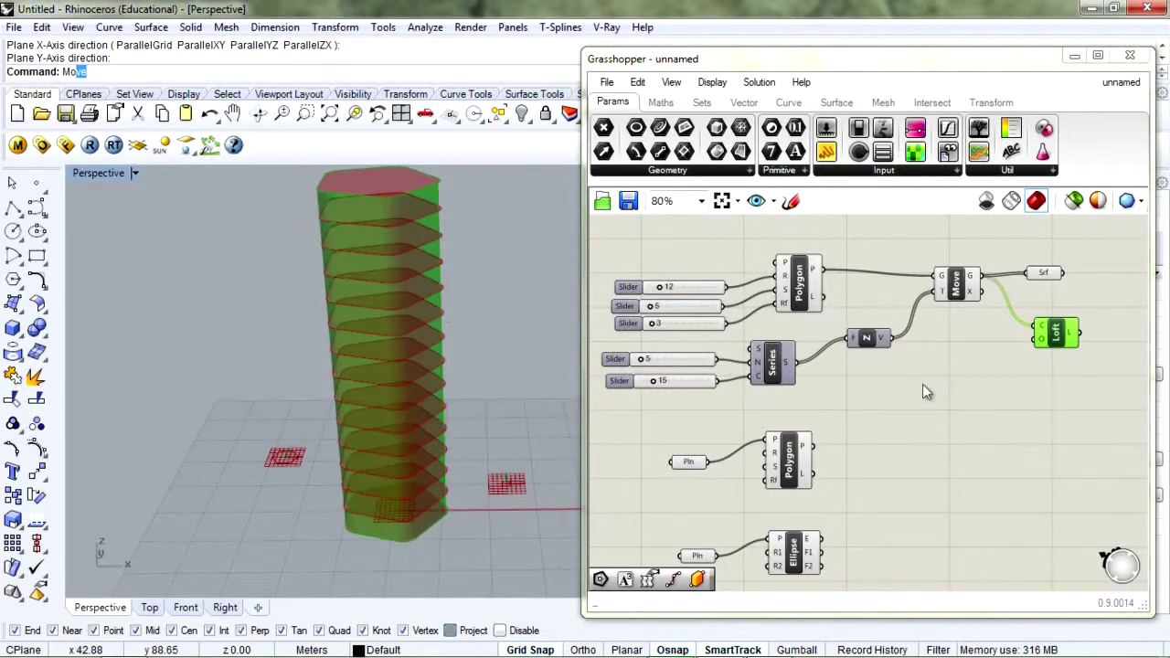
{"action": "mouse_move", "coordinate": [1056, 334]}
{"action": "left_mouse_down"}
{"action": "mouse_move", "coordinate": [1040, 313]}
{"action": "mouse_move", "coordinate": [1050, 323]}
{"action": "left_mouse_up"}
{"action": "left_click_drag", "start_coordinate": [1055, 280], "coordinate": [1081, 263]}
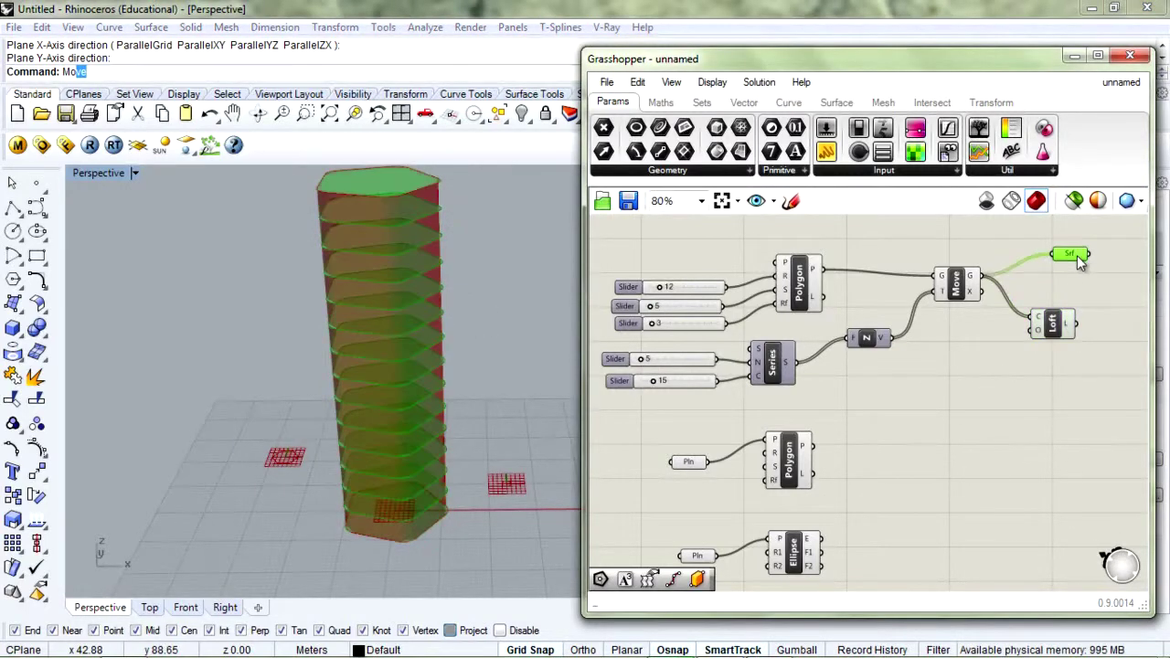
{"action": "left_click_drag", "start_coordinate": [1052, 329], "coordinate": [1059, 314]}
{"action": "left_click", "coordinate": [988, 402]}
Examine the lofted walls and stacked floor surfaces of the tower from several angles in the Perspective view
{"action": "right_click_drag", "start_coordinate": [369, 321], "coordinate": [343, 262]}
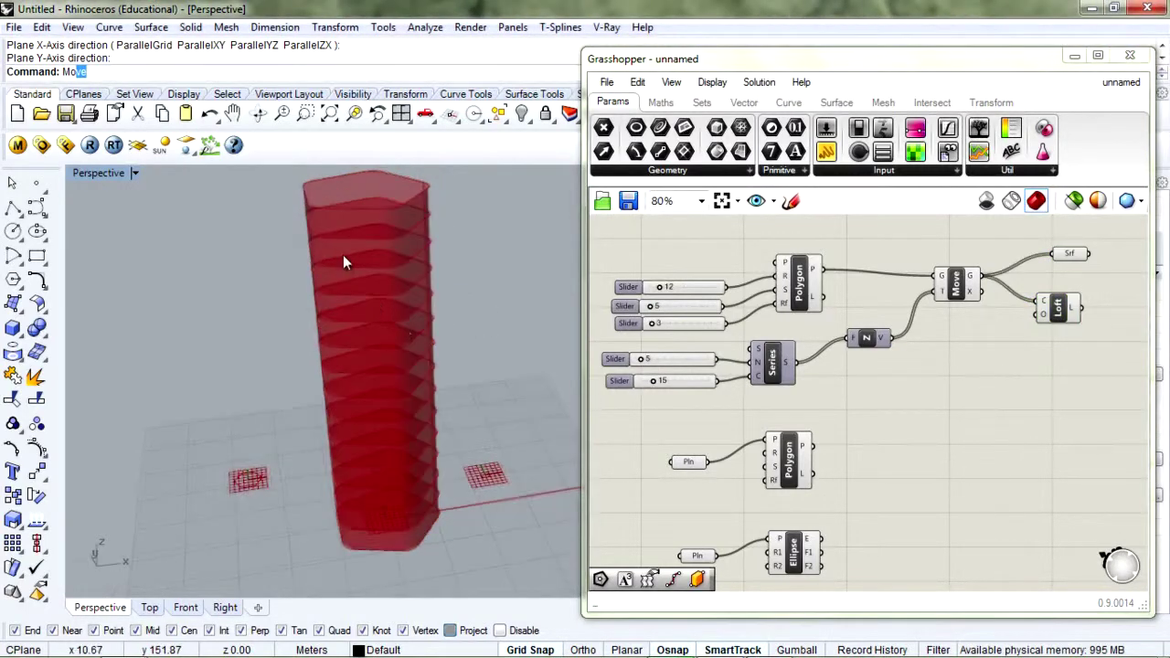
{"action": "scroll", "coordinate": [343, 262], "scroll_direction": "up", "scroll_amount": 2}
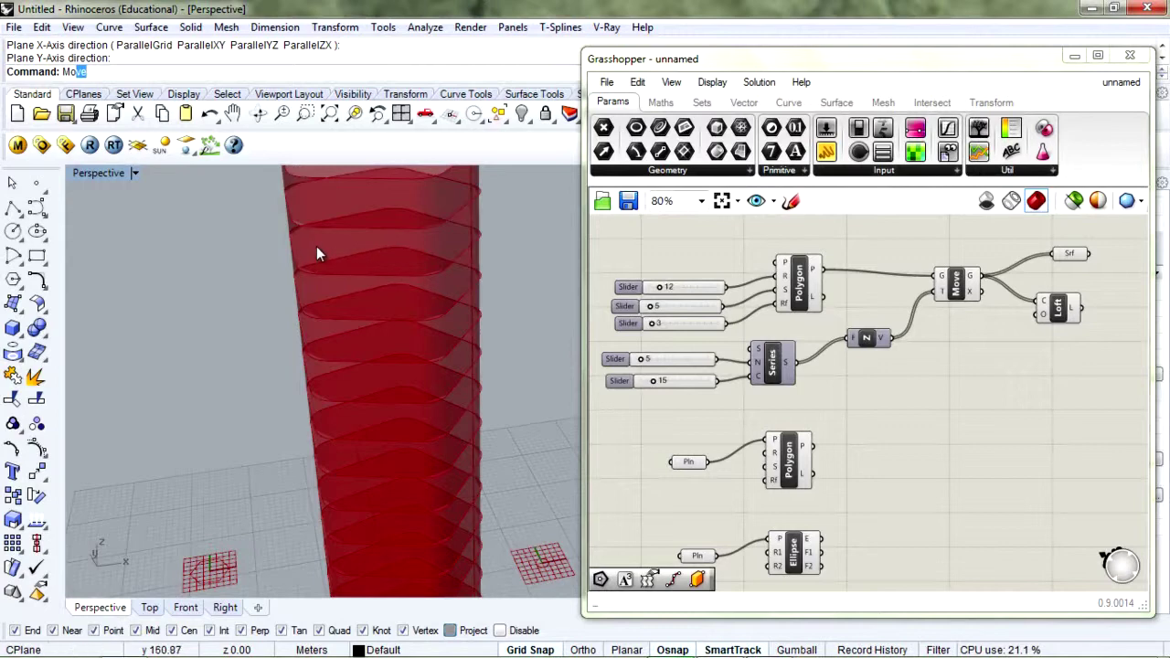
{"action": "scroll", "coordinate": [421, 285], "scroll_direction": "down", "scroll_amount": 3}
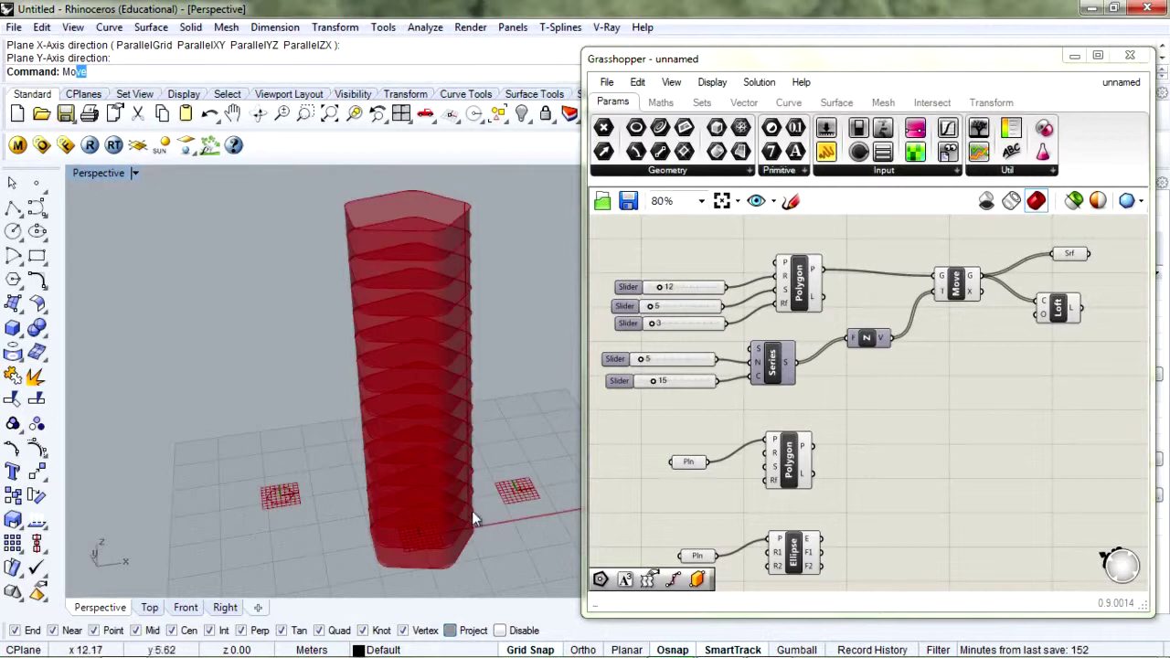
{"action": "left_click_drag", "start_coordinate": [355, 496], "coordinate": [435, 421]}
{"action": "right_click_drag", "start_coordinate": [435, 420], "coordinate": [405, 263]}
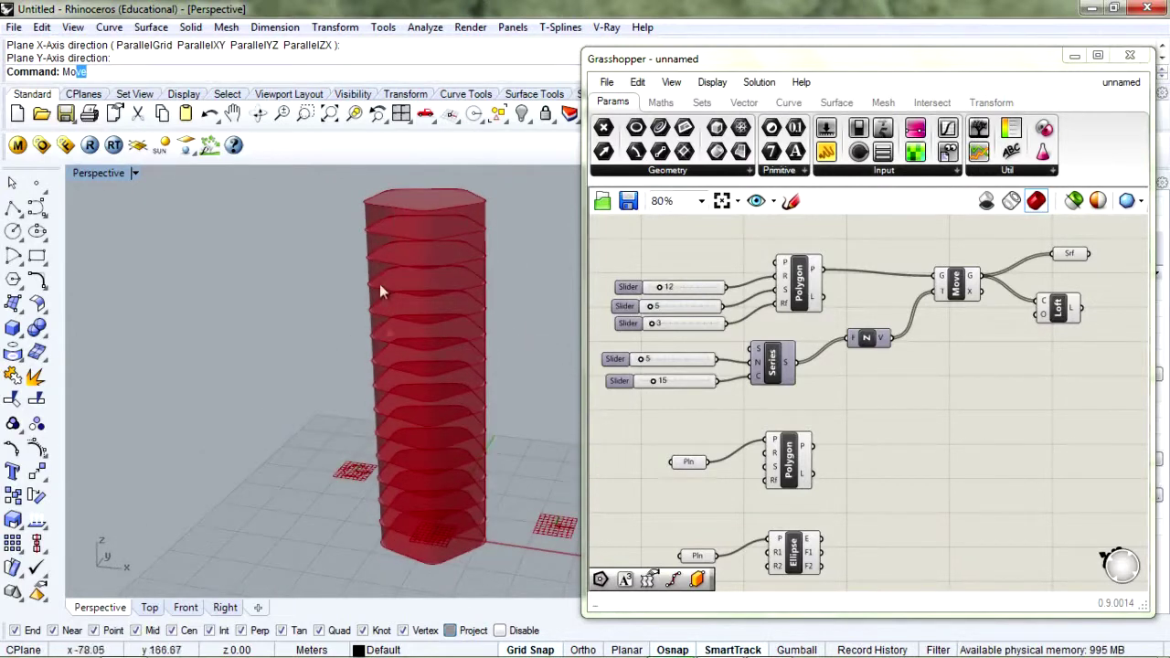
{"action": "right_click_drag", "start_coordinate": [387, 397], "coordinate": [464, 412]}
{"action": "scroll", "coordinate": [433, 414], "scroll_direction": "down", "scroll_amount": 3}
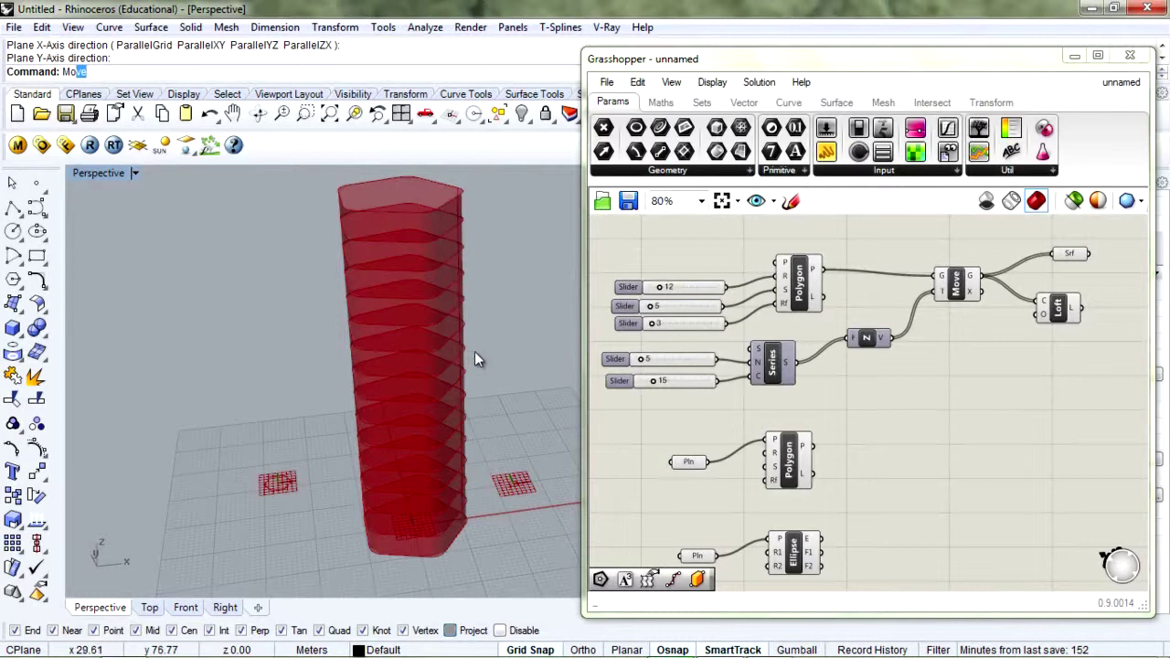
Try the values 18, 17 and 40 on the slider feeding the Series component's C input
{"action": "left_click", "coordinate": [858, 385]}
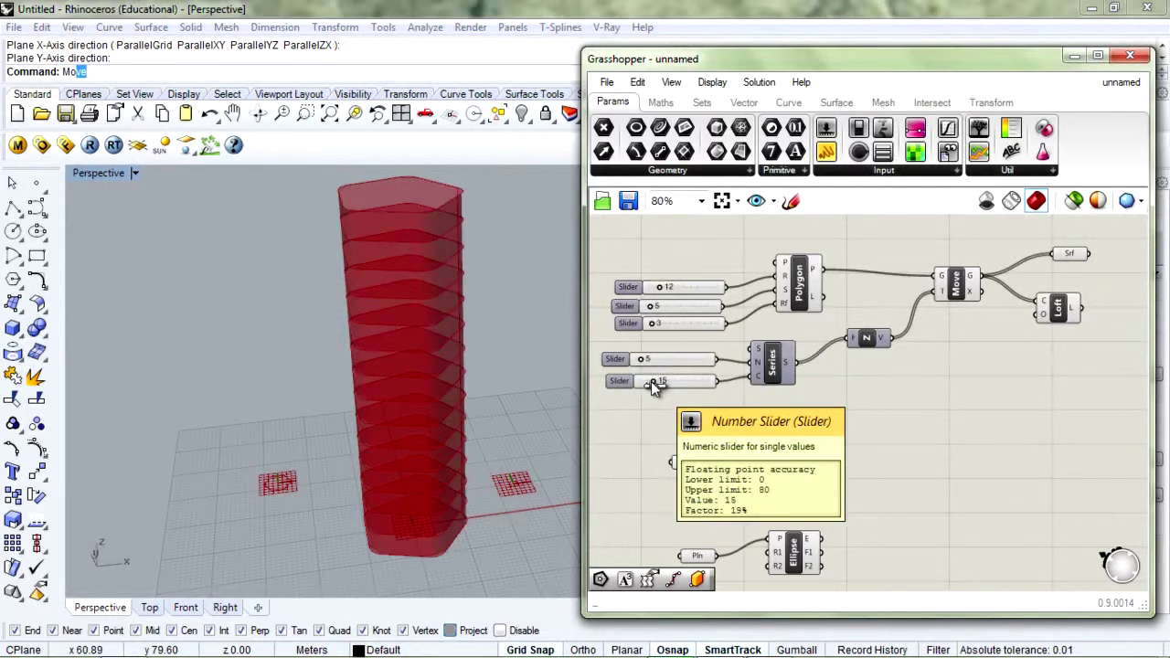
{"action": "left_click_drag", "start_coordinate": [651, 381], "coordinate": [653, 395]}
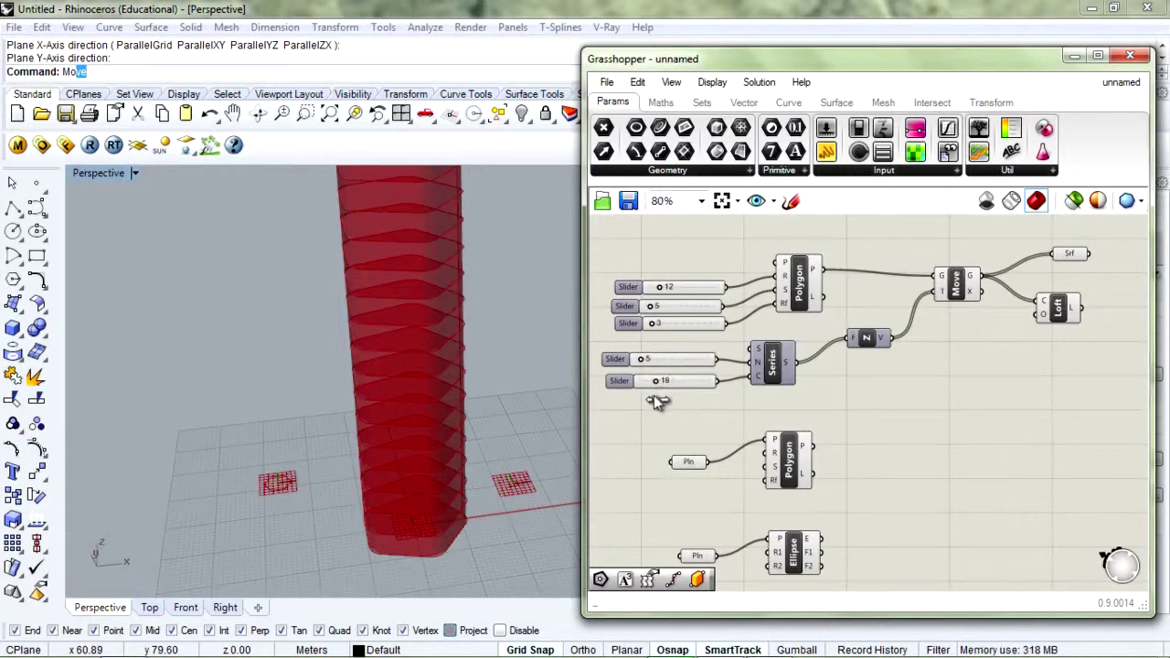
{"action": "scroll", "coordinate": [484, 334], "scroll_direction": "down", "scroll_amount": 5}
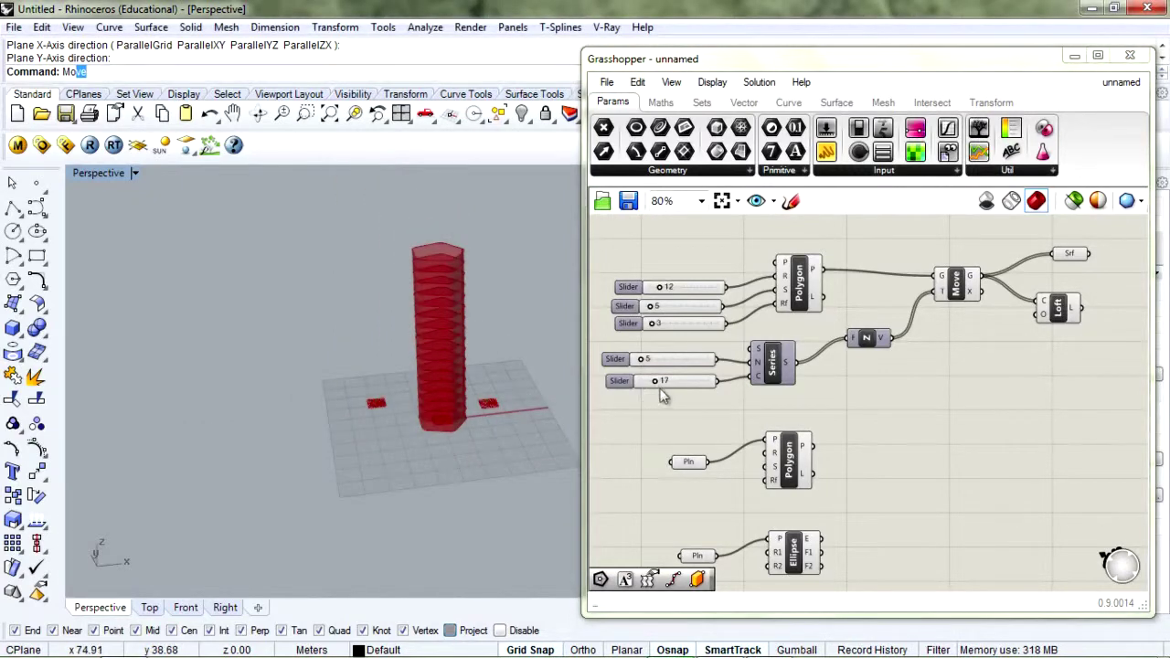
{"action": "left_click", "coordinate": [667, 384]}
{"action": "scroll", "coordinate": [668, 384], "scroll_direction": "up", "scroll_amount": 1}
{"action": "double_click", "coordinate": [664, 383]}
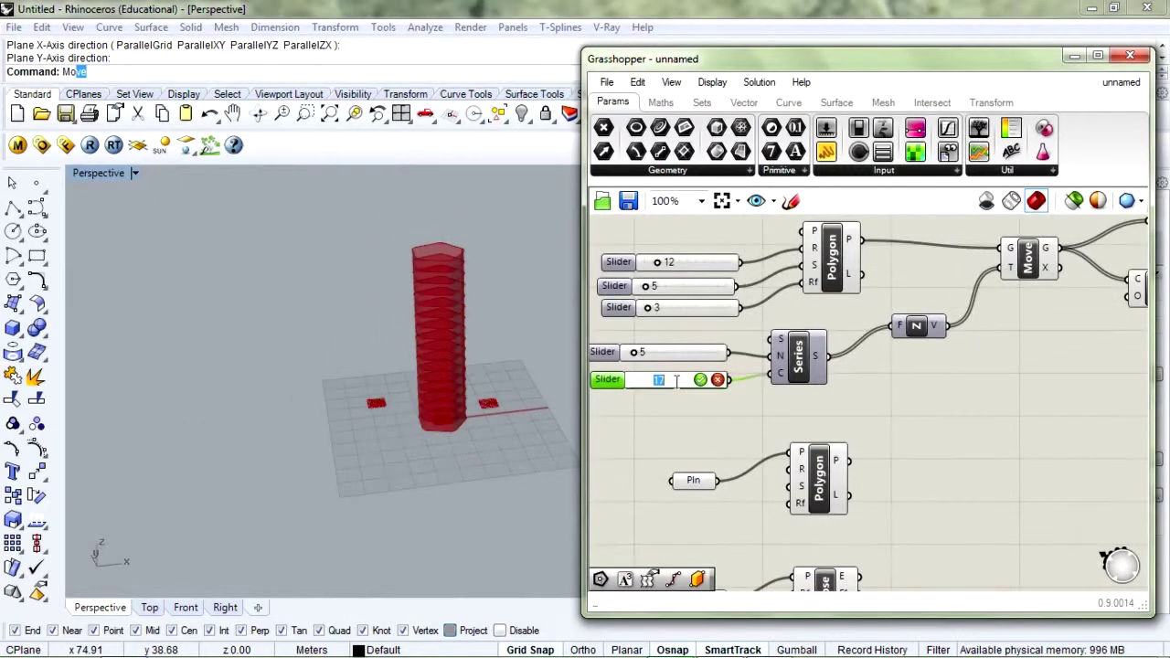
{"action": "key", "text": "Return"}
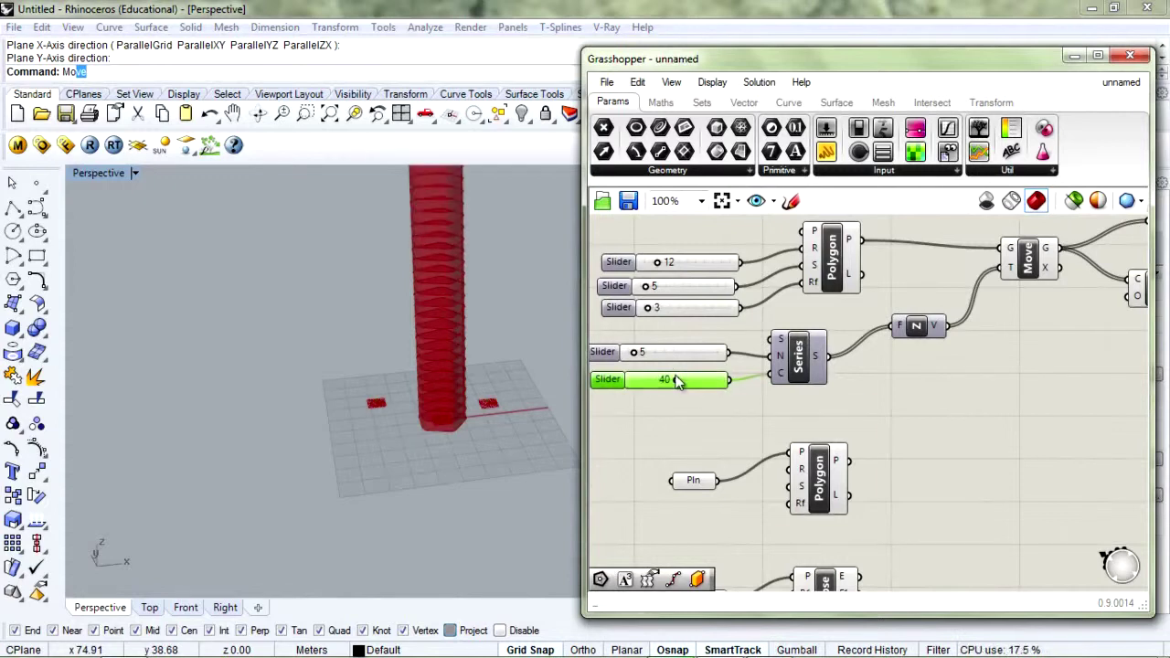
Set the slider feeding the Series component's C input to 23
{"action": "scroll", "coordinate": [503, 341], "scroll_direction": "down", "scroll_amount": 3}
{"action": "scroll", "coordinate": [500, 334], "scroll_direction": "down", "scroll_amount": 3}
{"action": "scroll", "coordinate": [478, 295], "scroll_direction": "up", "scroll_amount": 3}
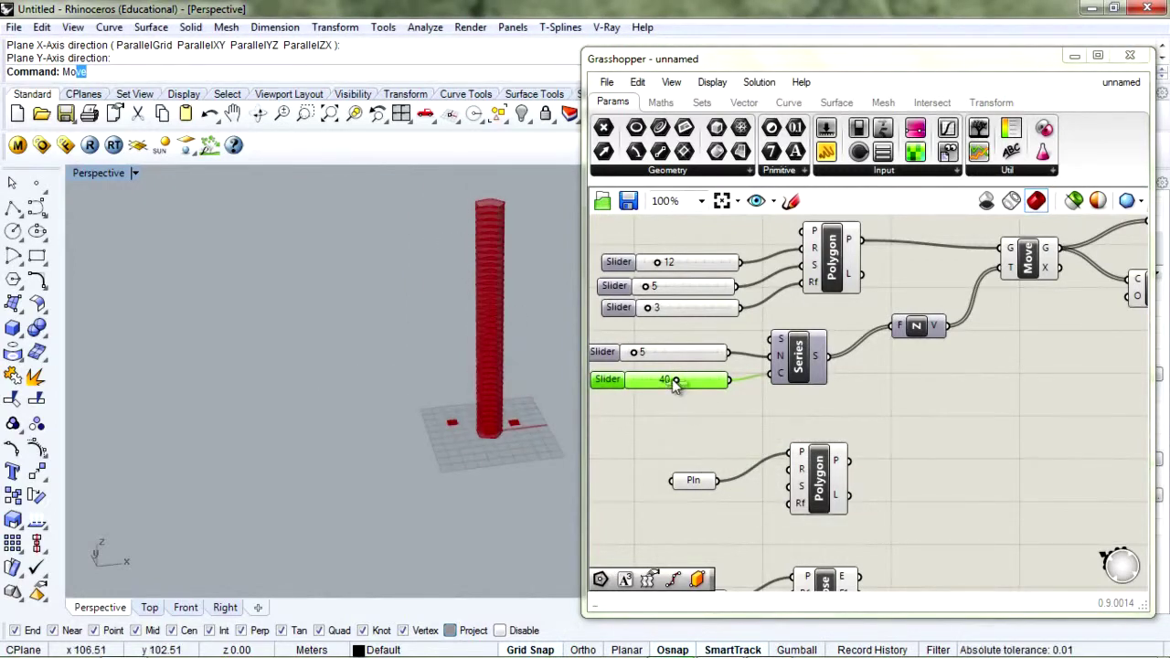
{"action": "left_click_drag", "start_coordinate": [675, 384], "coordinate": [661, 381]}
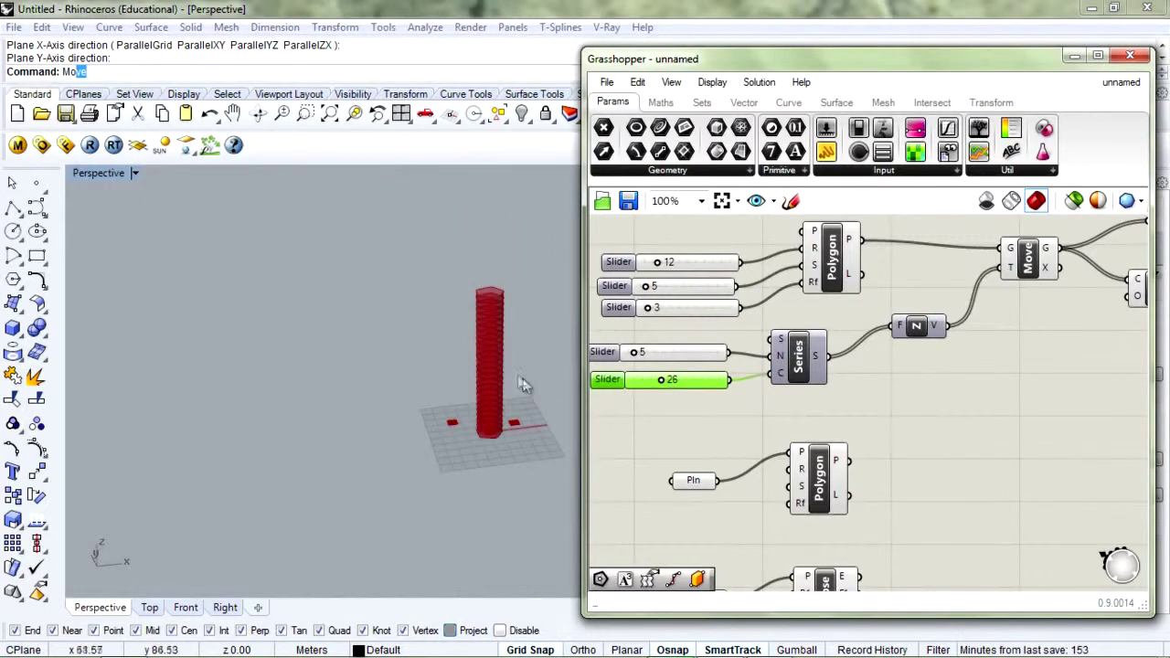
{"action": "scroll", "coordinate": [521, 384], "scroll_direction": "up", "scroll_amount": 2}
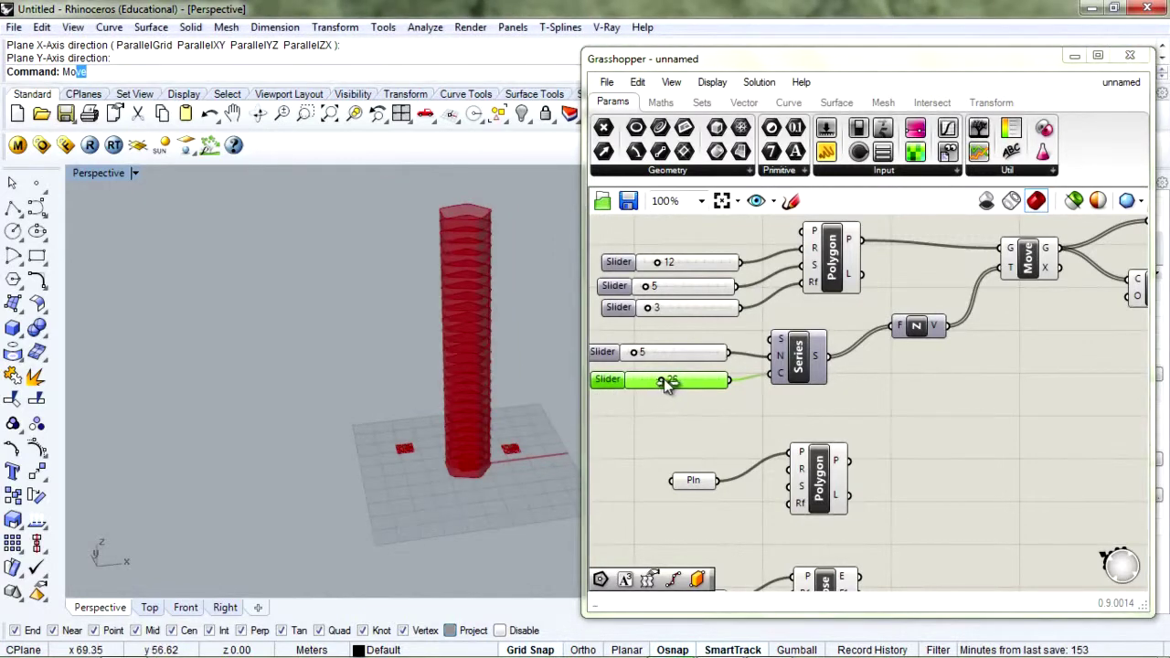
{"action": "left_click_drag", "start_coordinate": [665, 384], "coordinate": [661, 384]}
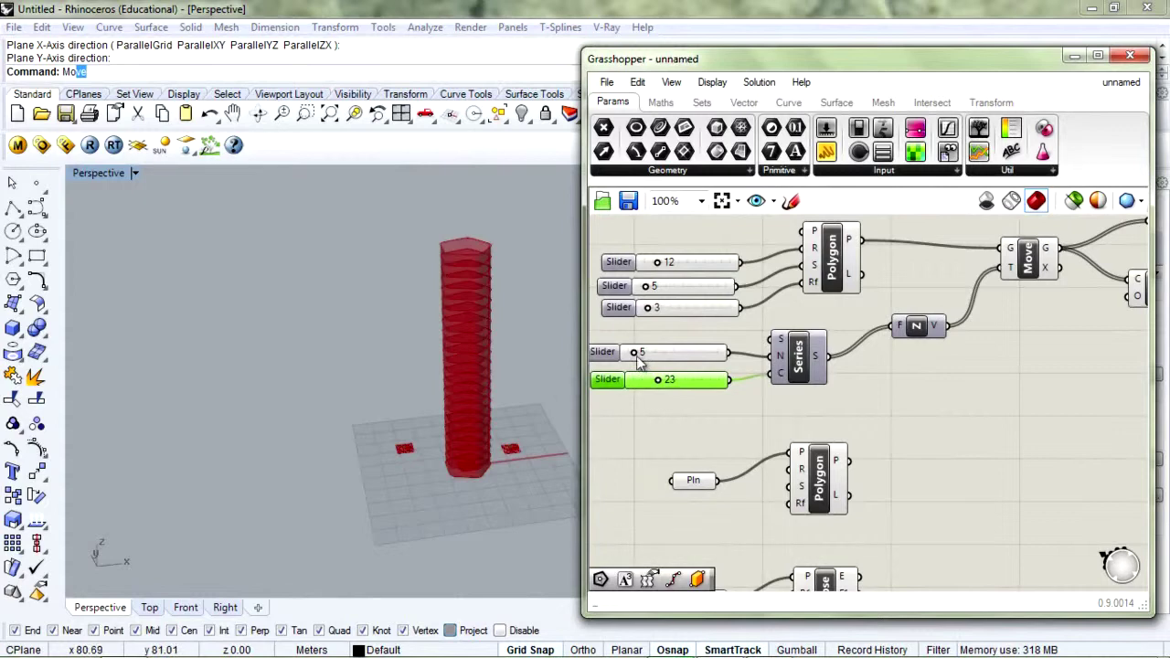
Try the value 3 on the slider feeding the Series component's N input
{"action": "left_click_drag", "start_coordinate": [637, 356], "coordinate": [632, 356]}
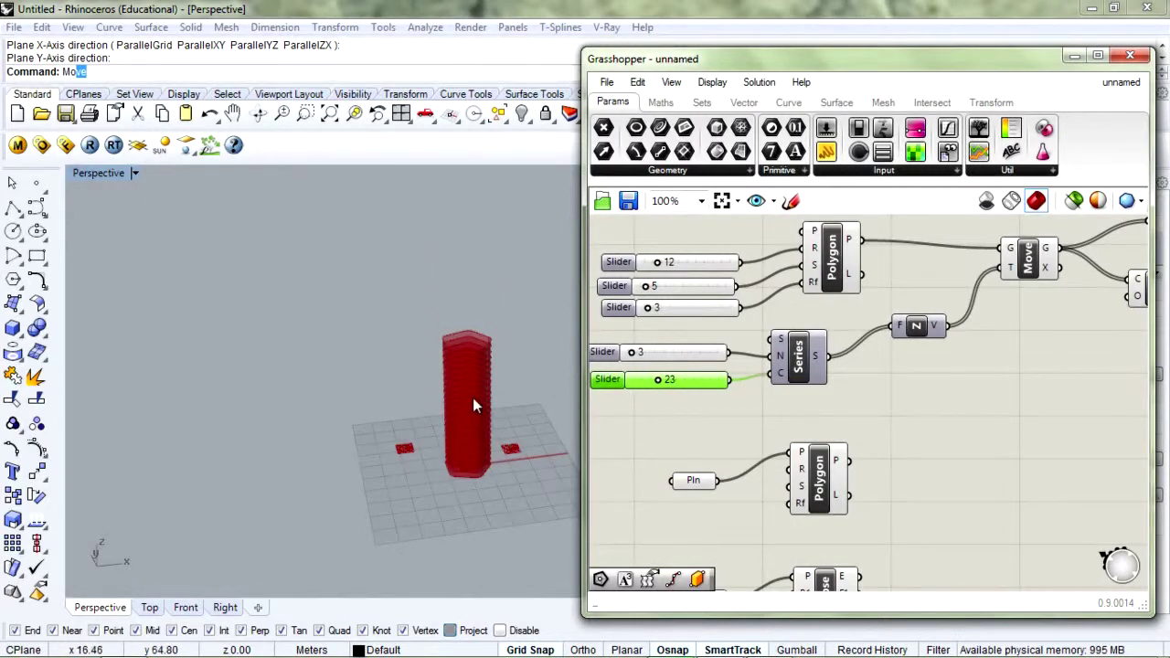
{"action": "scroll", "coordinate": [472, 397], "scroll_direction": "up", "scroll_amount": 1}
{"action": "scroll", "coordinate": [495, 399], "scroll_direction": "up", "scroll_amount": 2}
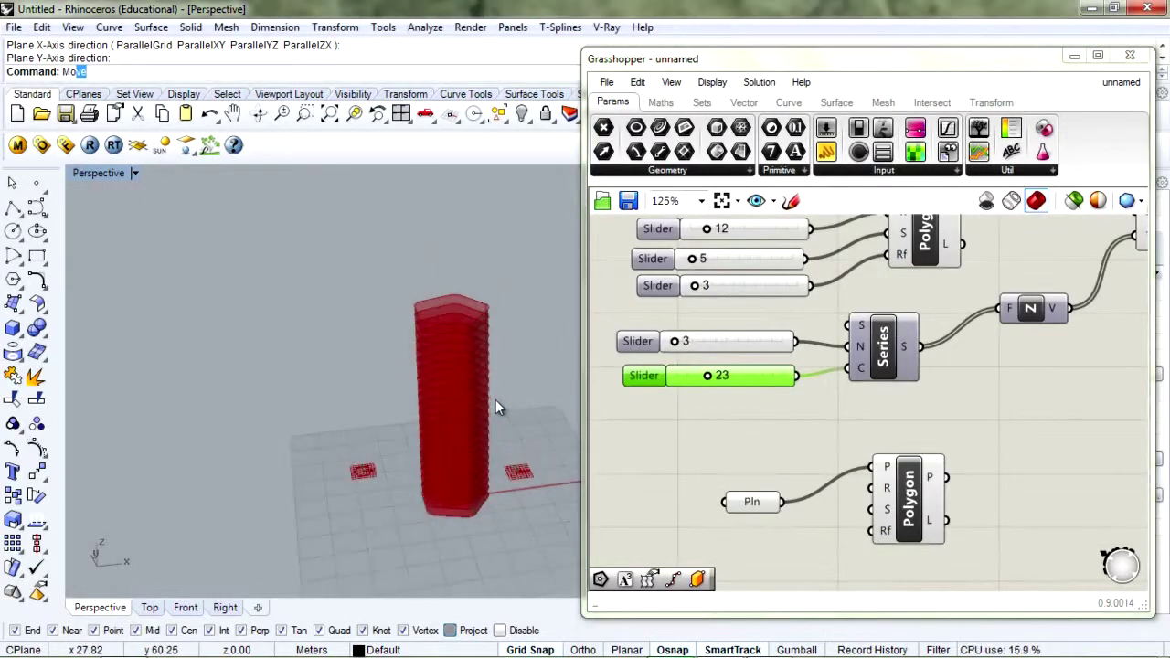
Give the slider feeding the Series component's N input two decimal digits and set its value to 3.50
{"action": "right_click", "coordinate": [691, 344]}
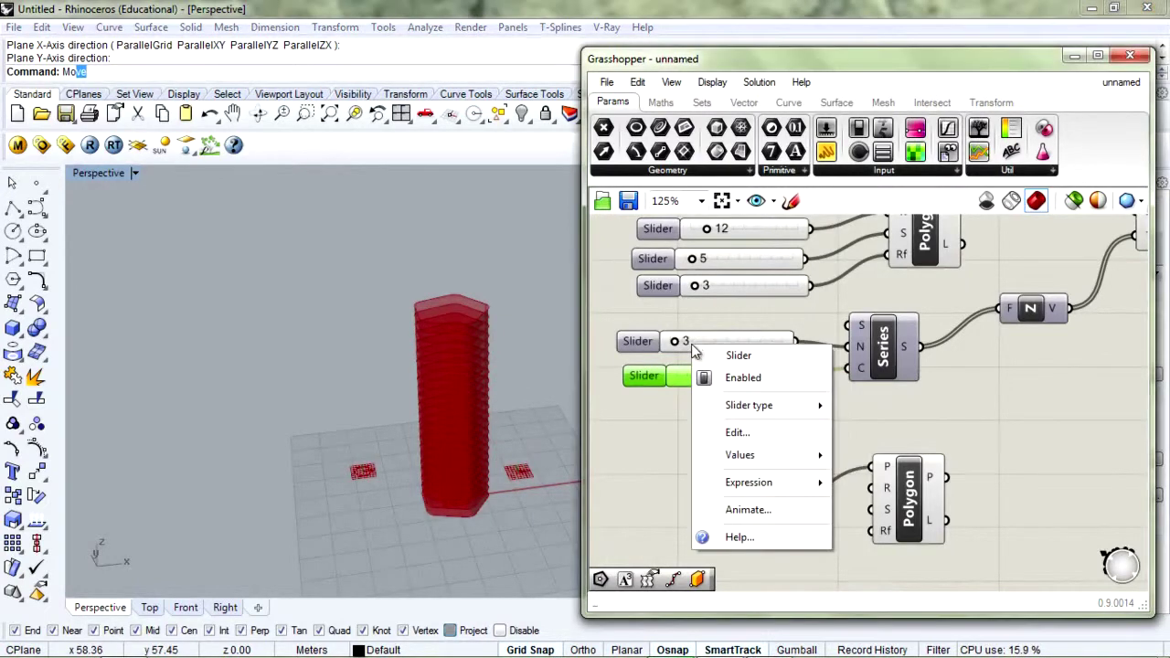
{"action": "left_click", "coordinate": [732, 436]}
{"action": "left_click_drag", "start_coordinate": [717, 413], "coordinate": [748, 417]}
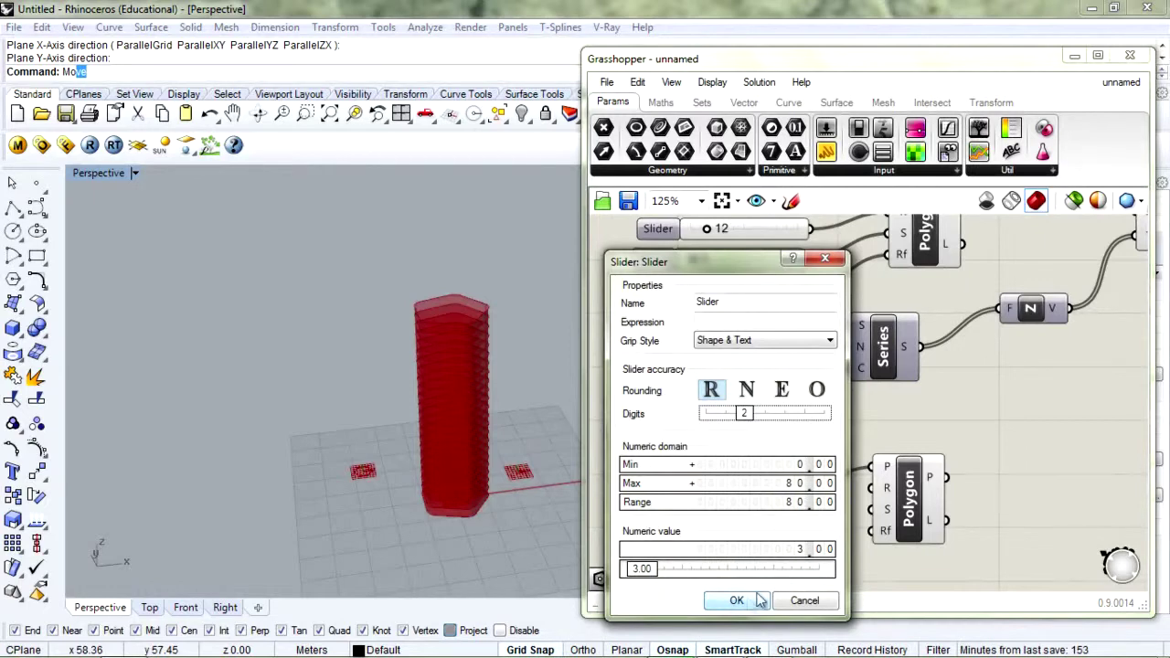
{"action": "key", "text": "Return"}
{"action": "double_click", "coordinate": [690, 346]}
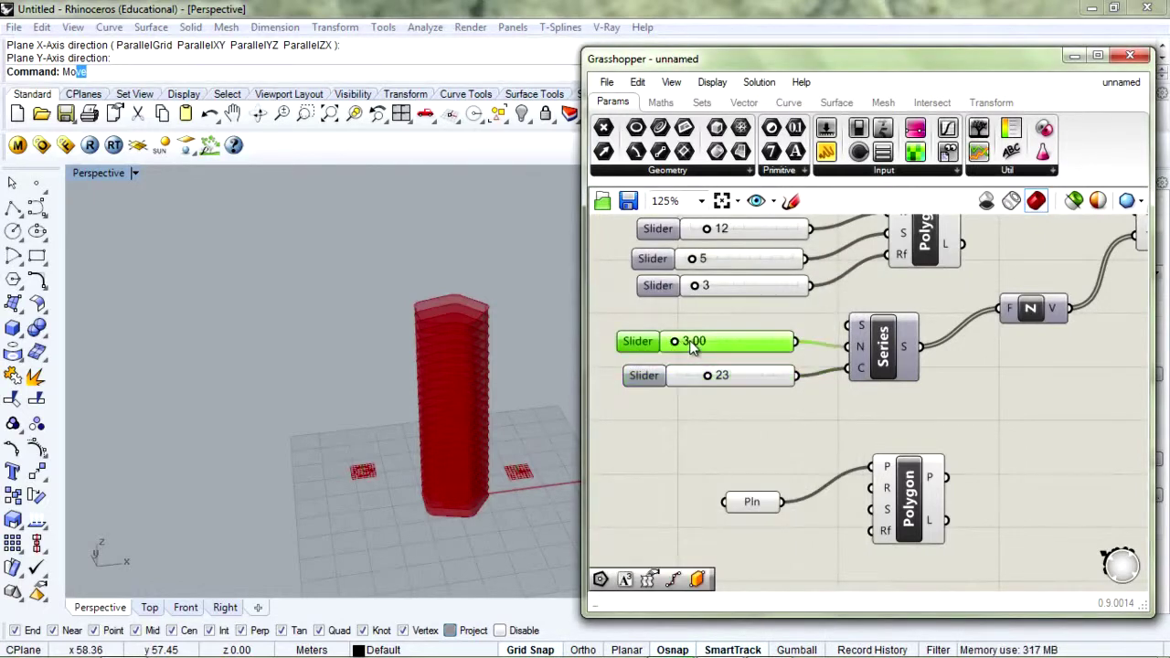
{"action": "type", "text": "3.5"}
{"action": "key", "text": "Return"}
{"action": "right_click_drag", "start_coordinate": [436, 333], "coordinate": [454, 367]}
{"action": "scroll", "coordinate": [457, 368], "scroll_direction": "up", "scroll_amount": 3}
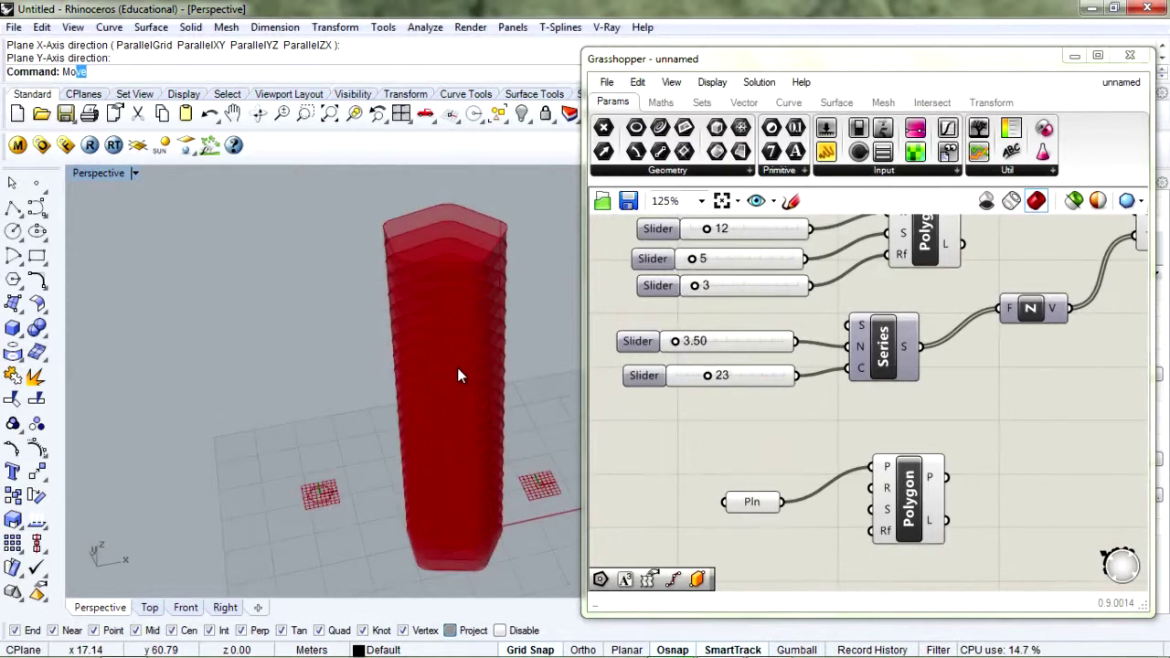
Try the values 4 and 6 on the slider feeding the tower Polygon's S input, and return it to 5
{"action": "right_click_drag", "start_coordinate": [885, 338], "coordinate": [887, 380]}
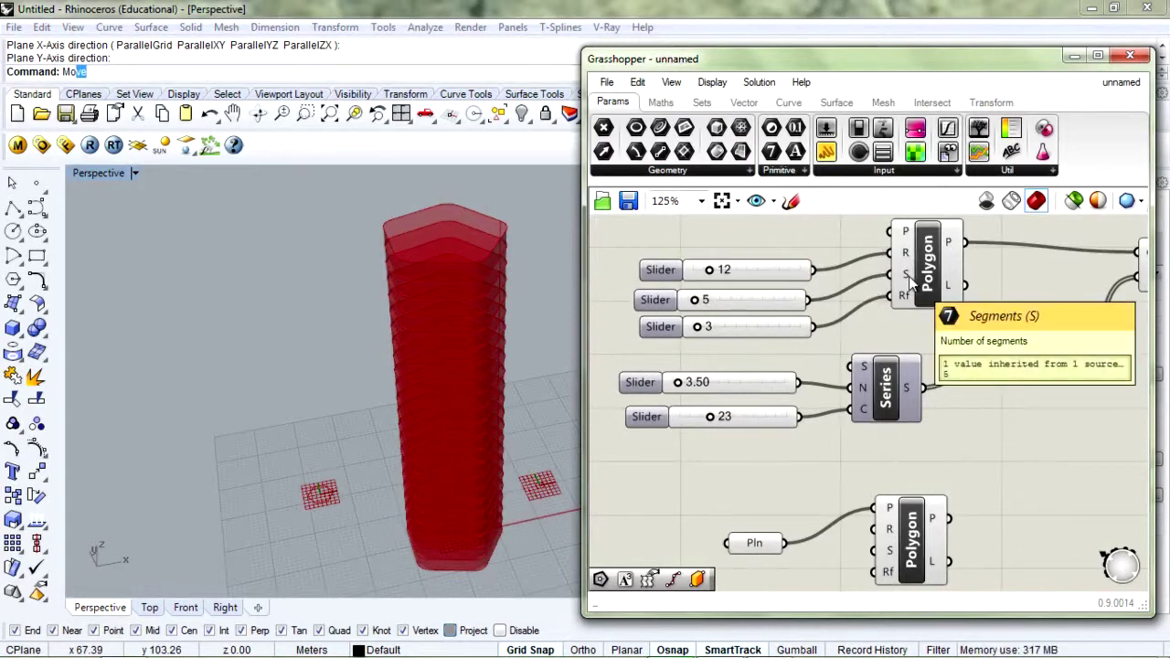
{"action": "left_click_drag", "start_coordinate": [694, 303], "coordinate": [693, 304]}
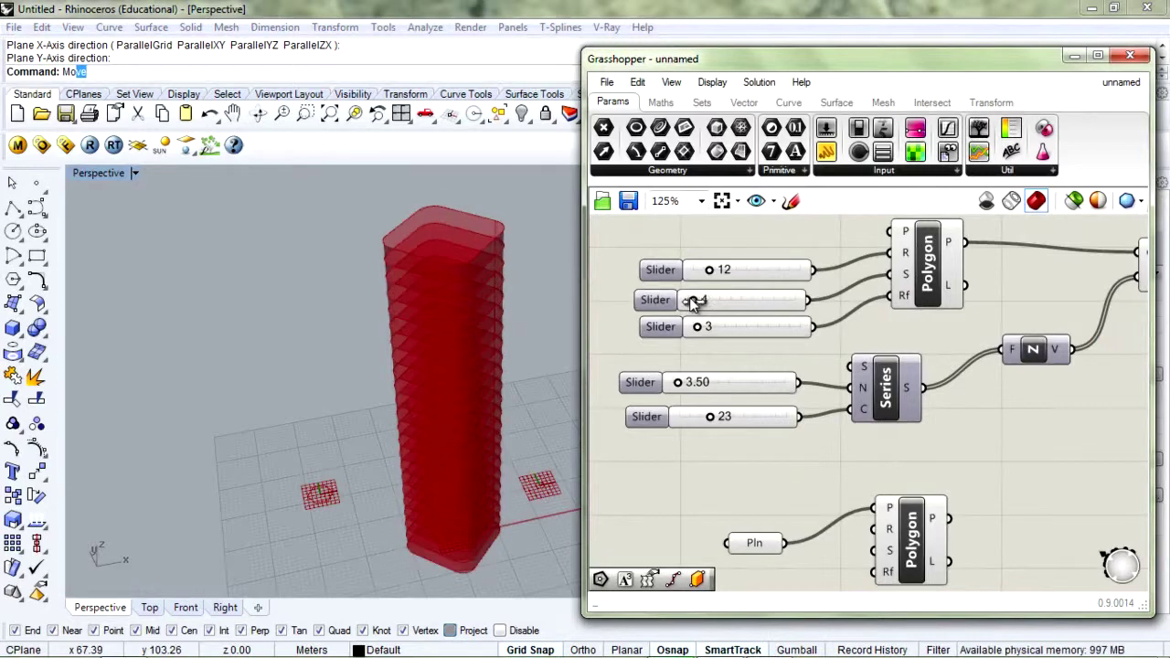
{"action": "right_click_drag", "start_coordinate": [413, 301], "coordinate": [393, 347]}
{"action": "mouse_move", "coordinate": [691, 302]}
{"action": "left_mouse_down"}
{"action": "mouse_move", "coordinate": [696, 315]}
{"action": "mouse_move", "coordinate": [768, 317]}
{"action": "mouse_move", "coordinate": [713, 322]}
{"action": "mouse_move", "coordinate": [740, 312]}
{"action": "mouse_move", "coordinate": [696, 308]}
{"action": "left_mouse_up"}
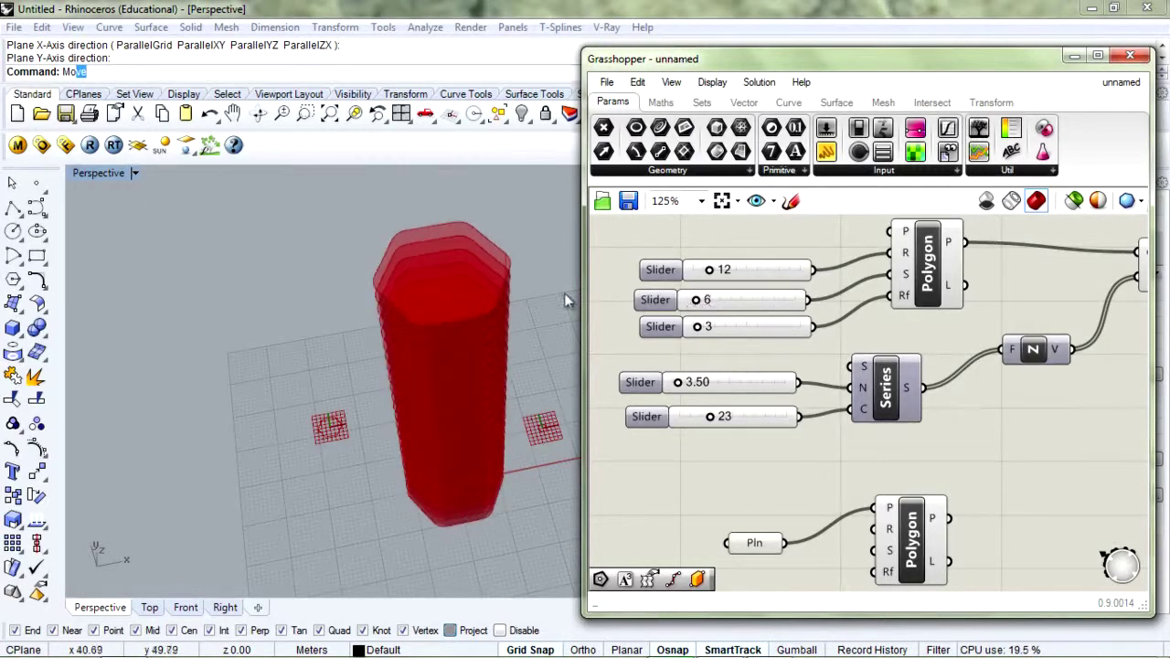
{"action": "right_click_drag", "start_coordinate": [624, 485], "coordinate": [652, 453]}
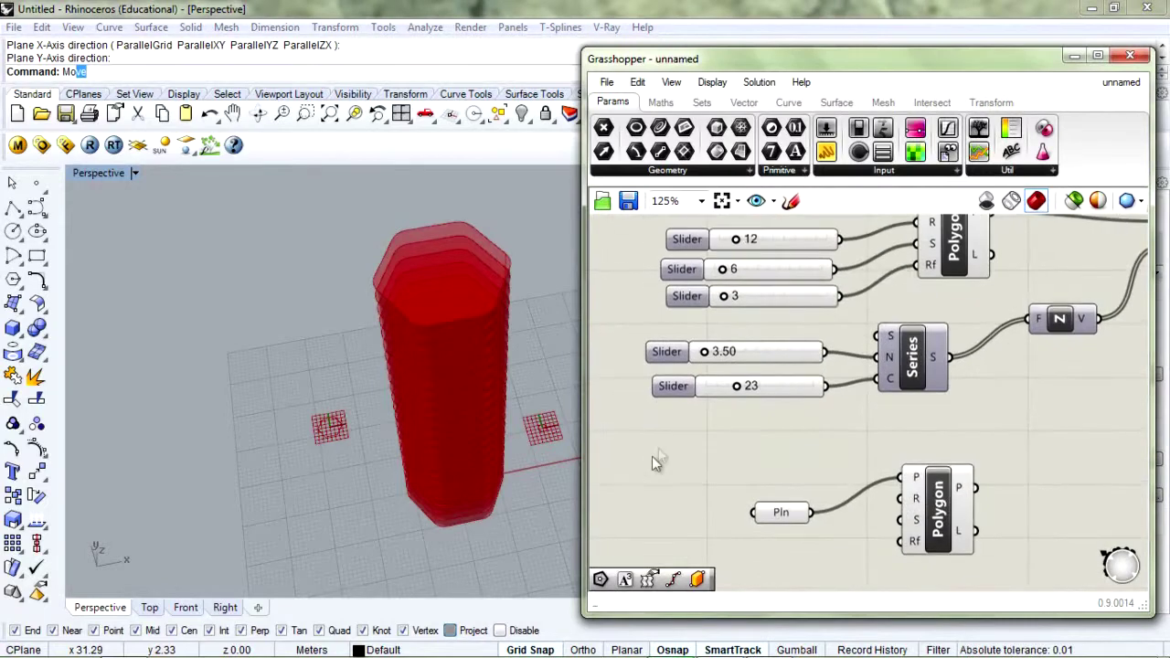
{"action": "left_click", "coordinate": [730, 272]}
{"action": "left_click_drag", "start_coordinate": [732, 271], "coordinate": [730, 272]}
{"action": "left_click", "coordinate": [792, 428]}
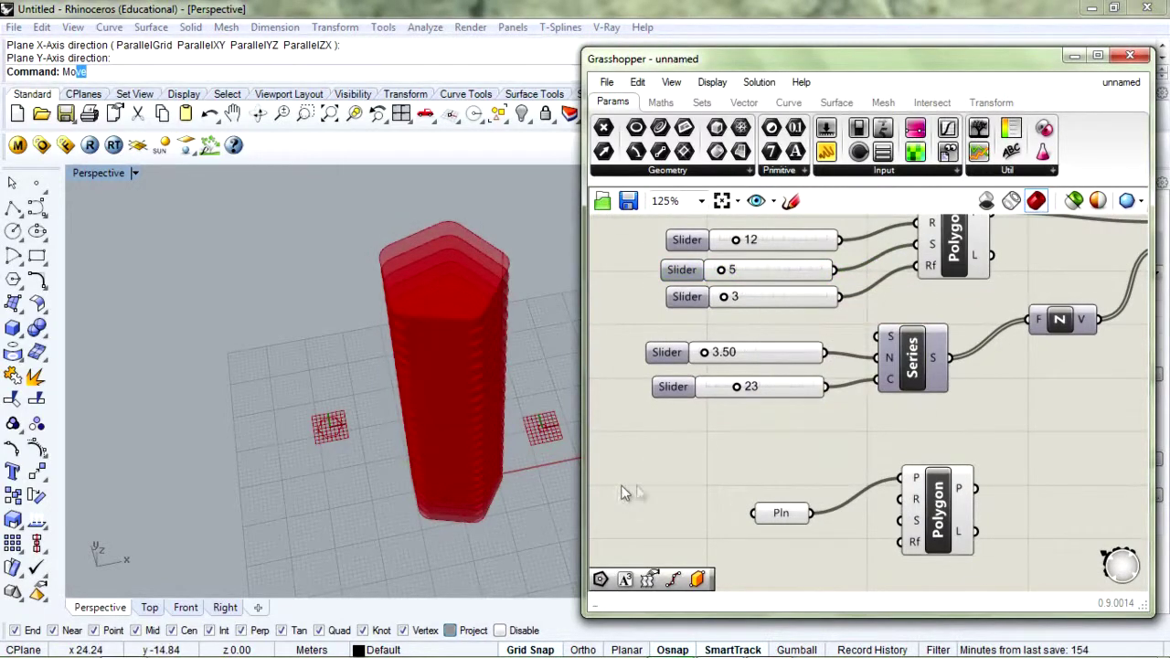
{"action": "scroll", "coordinate": [661, 487], "scroll_direction": "down", "scroll_amount": 1}
{"action": "scroll", "coordinate": [733, 441], "scroll_direction": "down", "scroll_amount": 1}
{"action": "right_click_drag", "start_coordinate": [688, 421], "coordinate": [585, 400]}
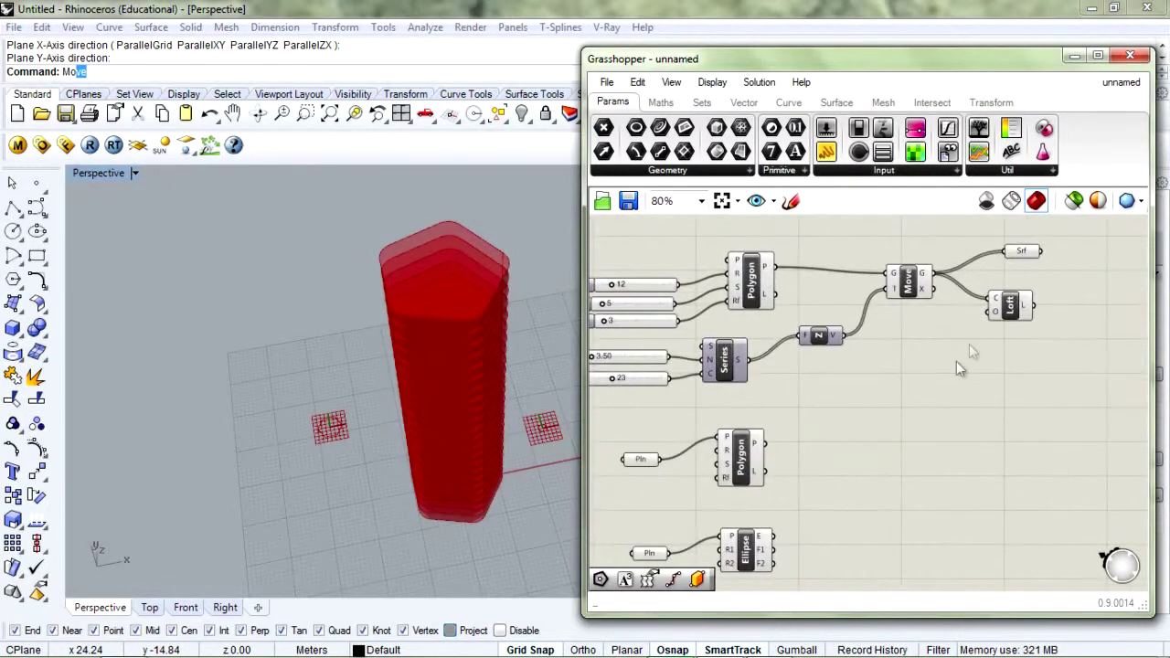
{"action": "left_click_drag", "start_coordinate": [477, 478], "coordinate": [425, 455]}
{"action": "right_click_drag", "start_coordinate": [536, 468], "coordinate": [466, 467]}
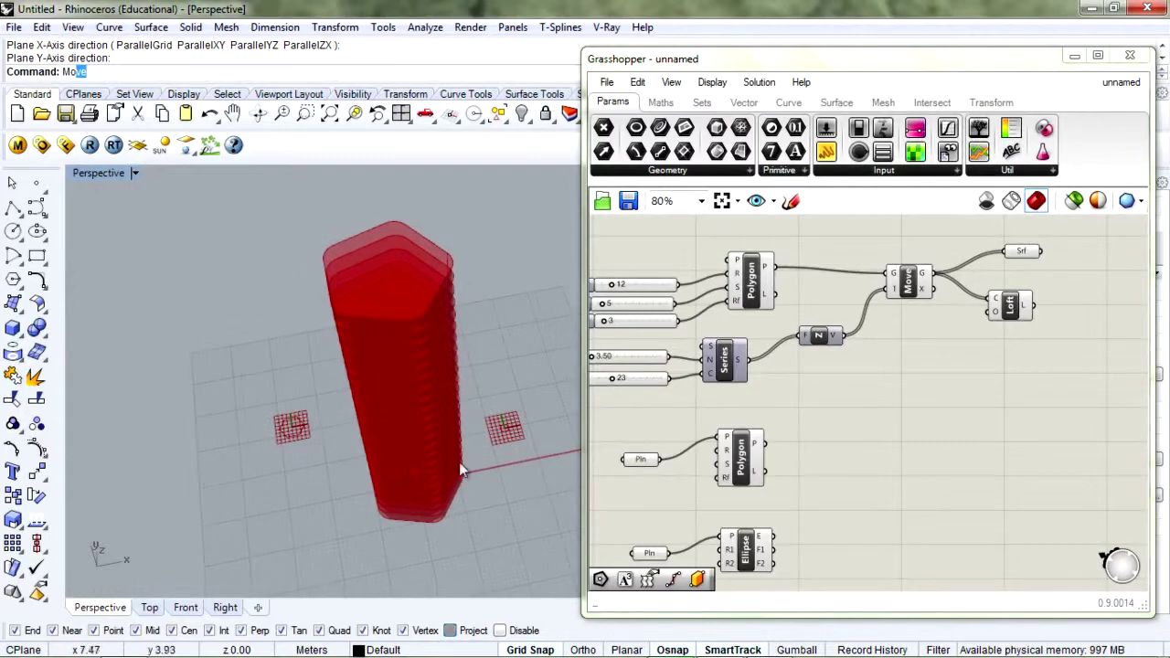
{"action": "right_click_drag", "start_coordinate": [713, 470], "coordinate": [759, 408]}
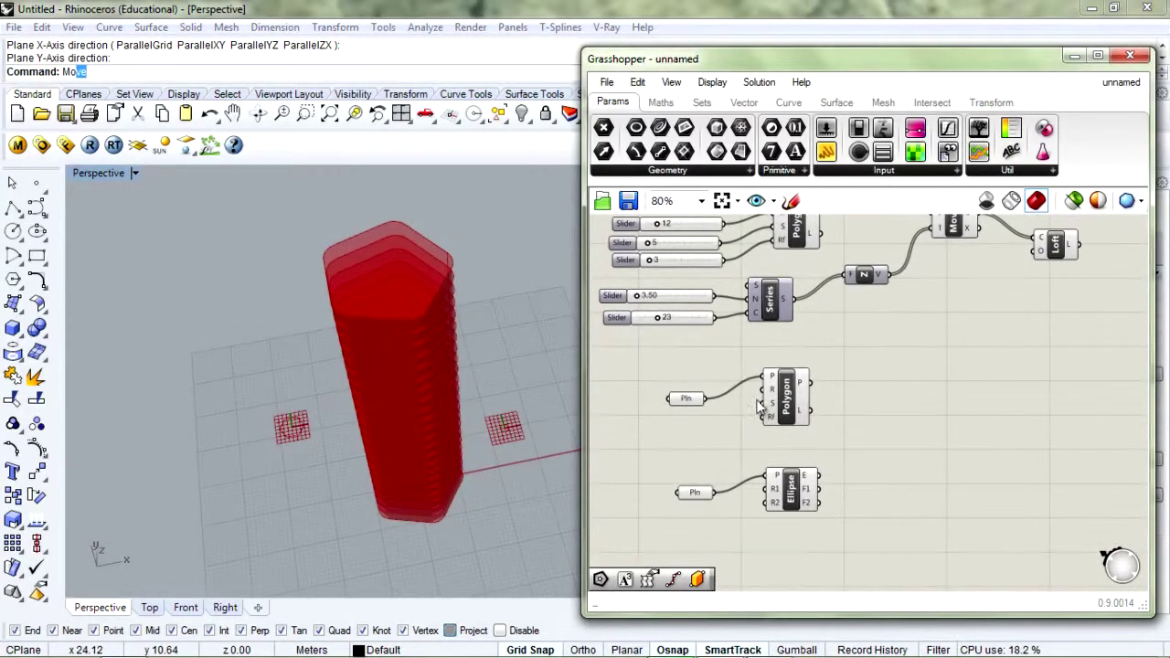
{"action": "right_click_drag", "start_coordinate": [849, 399], "coordinate": [806, 452]}
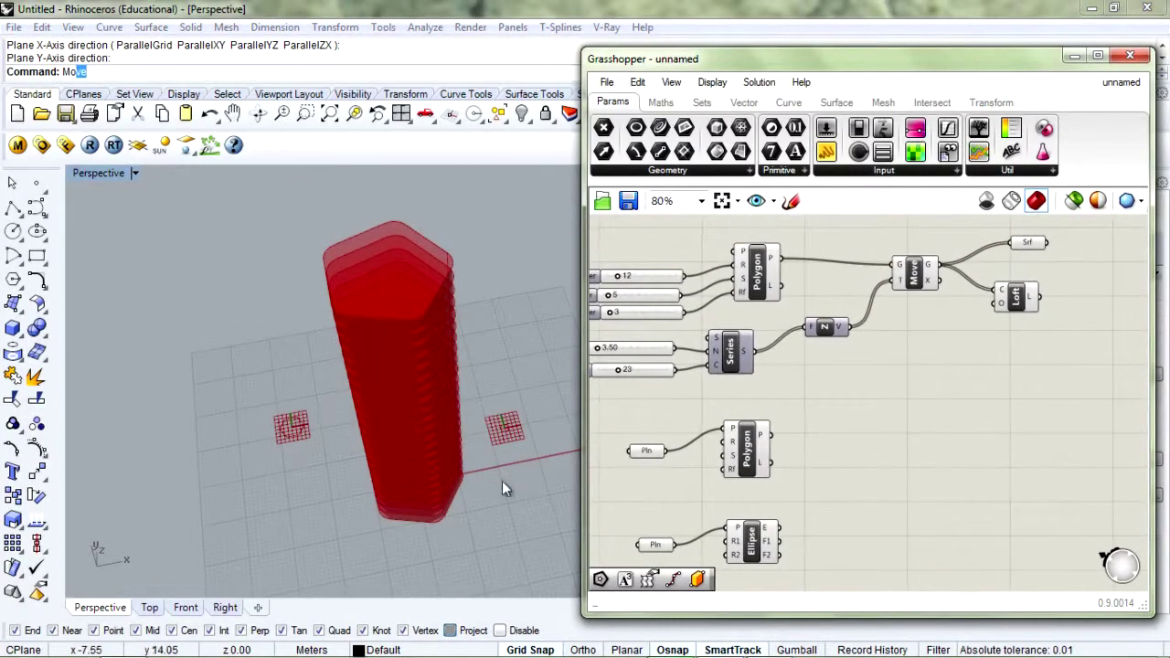
Duplicate the tower Polygon's three sliders and wire the copies into the R, S and Rf inputs of the second Polygon component
{"action": "right_click_drag", "start_coordinate": [617, 464], "coordinate": [685, 466]}
{"action": "left_click_drag", "start_coordinate": [732, 237], "coordinate": [678, 334]}
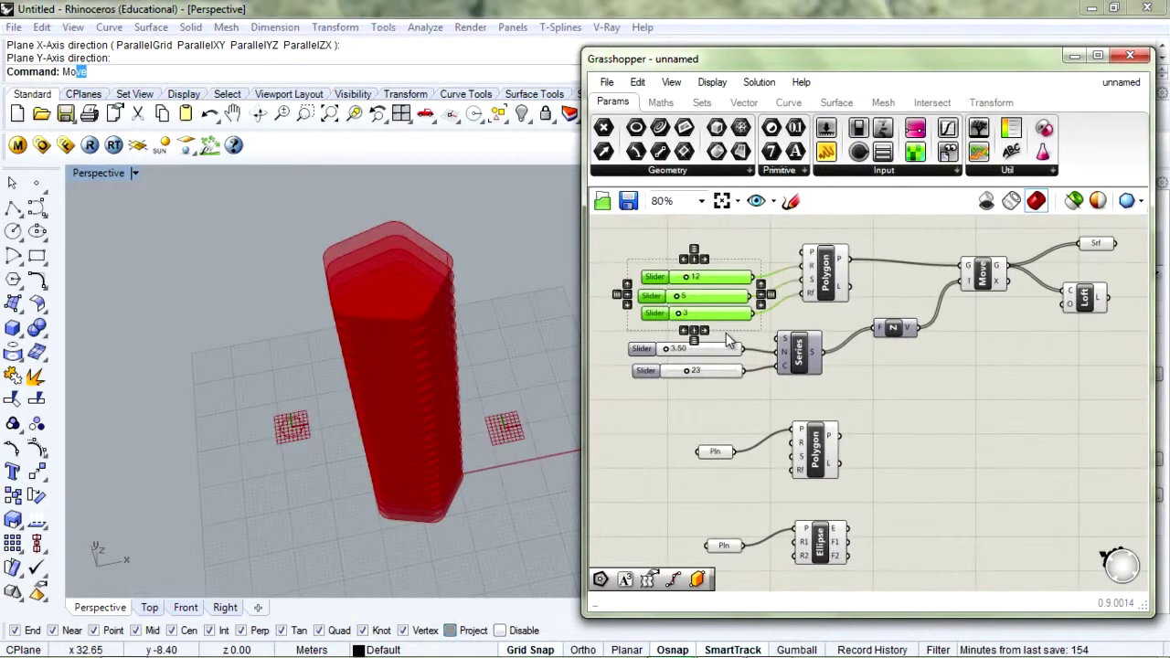
{"action": "key", "text": "ctrl+c"}
{"action": "key", "text": "ctrl+v"}
{"action": "left_click_drag", "start_coordinate": [723, 417], "coordinate": [800, 443]}
{"action": "left_click_drag", "start_coordinate": [738, 492], "coordinate": [794, 458]}
{"action": "left_click_drag", "start_coordinate": [738, 510], "coordinate": [822, 457]}
Set the numeric value of the slider feeding the second Polygon's S input to 4
{"action": "double_click", "coordinate": [651, 493]}
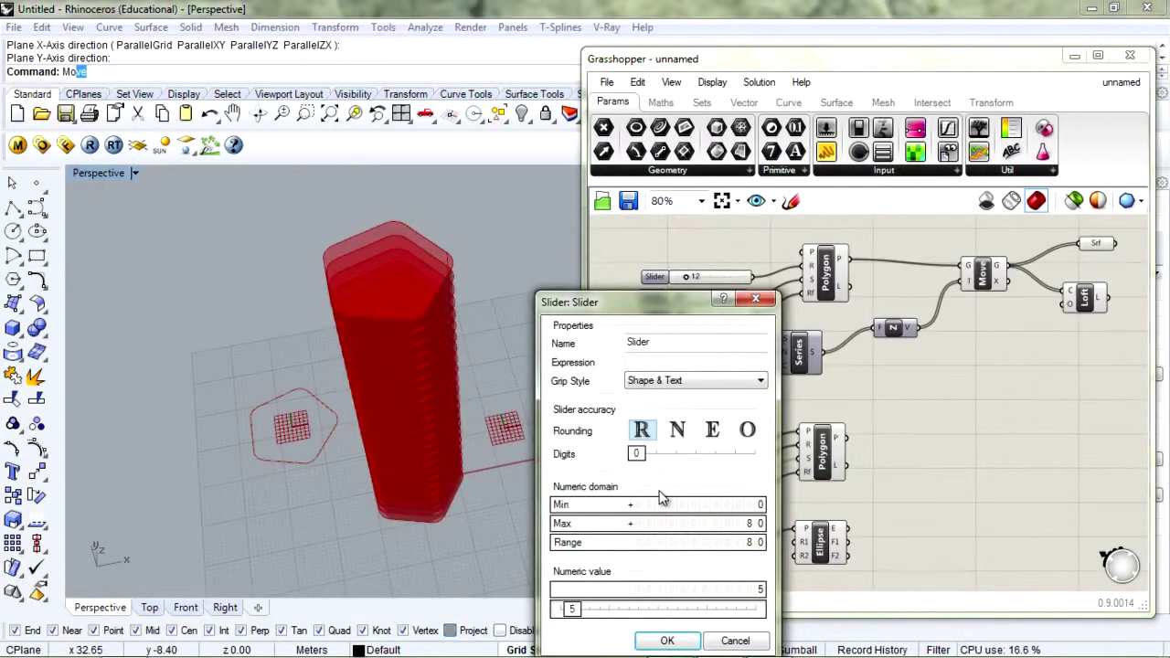
{"action": "left_click_drag", "start_coordinate": [613, 302], "coordinate": [625, 190]}
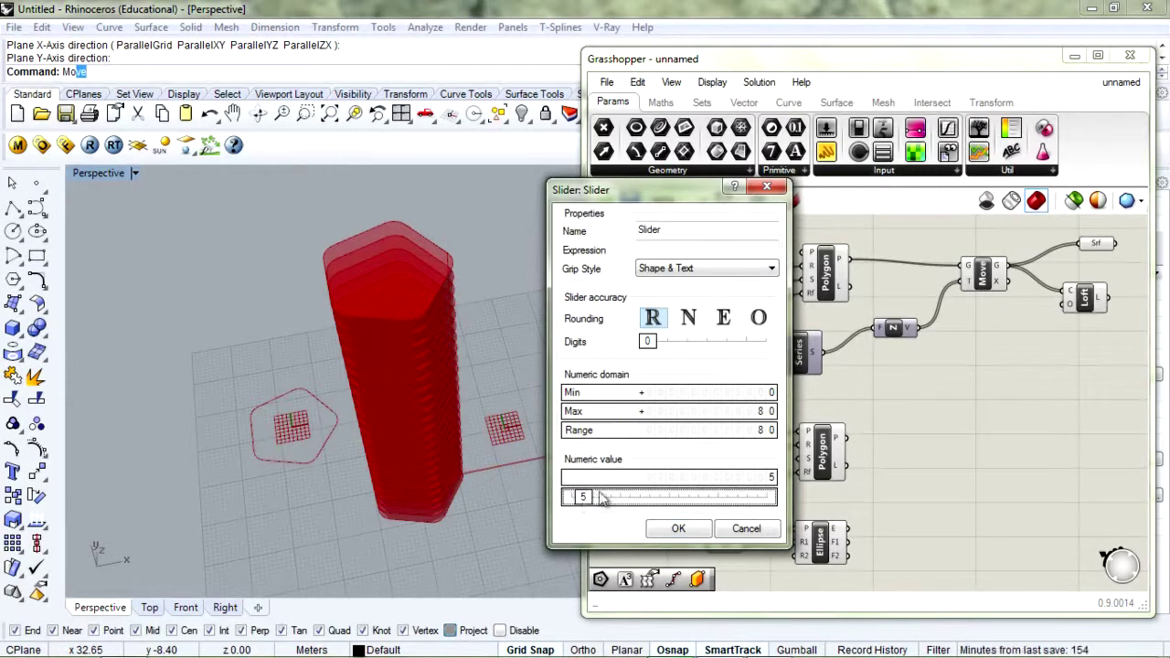
{"action": "left_click", "coordinate": [682, 477]}
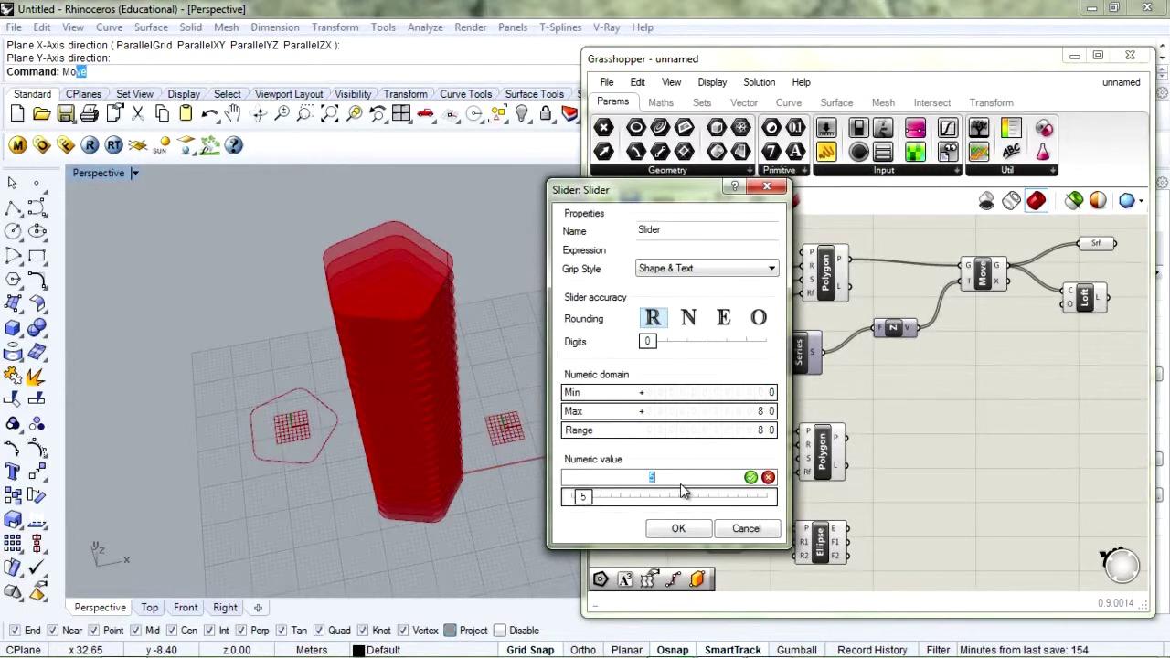
{"action": "key", "text": "Return"}
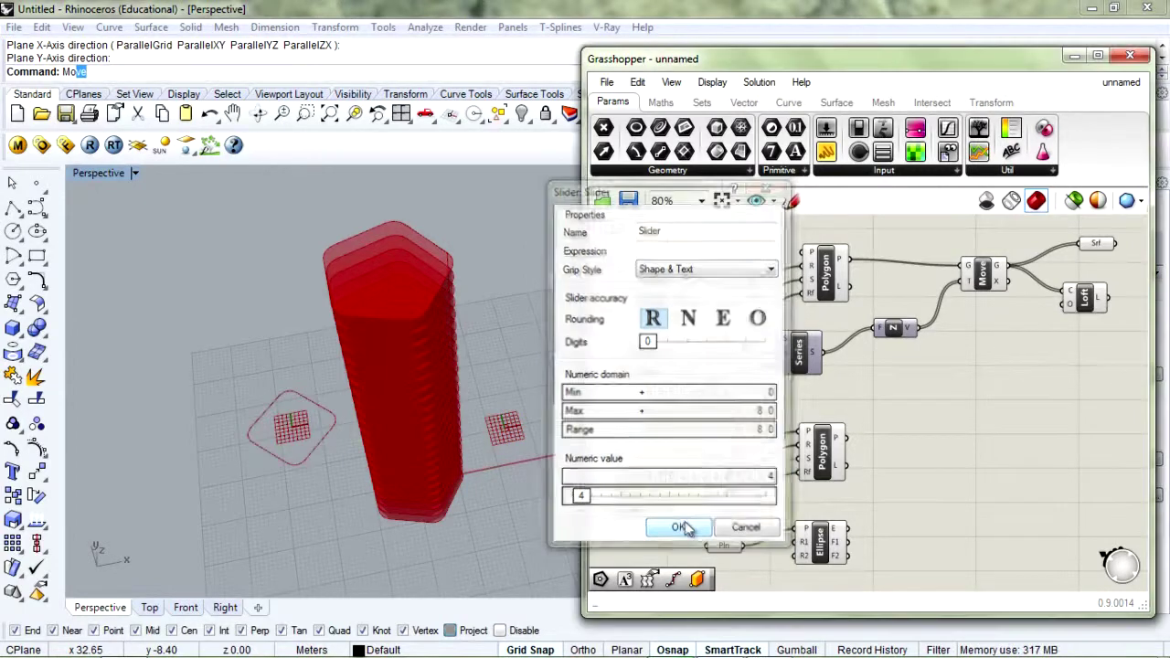
{"action": "left_click", "coordinate": [679, 528]}
Set the second Polygon's R slider to 23 and its Rf slider to 0
{"action": "right_click_drag", "start_coordinate": [695, 526], "coordinate": [712, 490]}
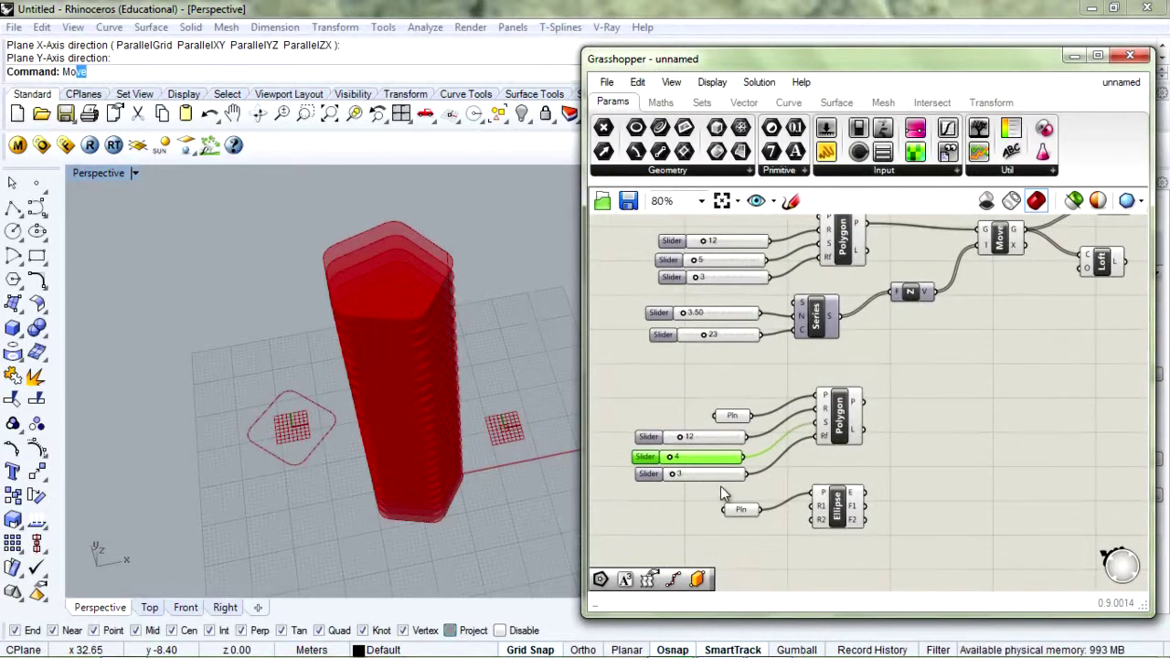
{"action": "scroll", "coordinate": [670, 446], "scroll_direction": "up", "scroll_amount": 2}
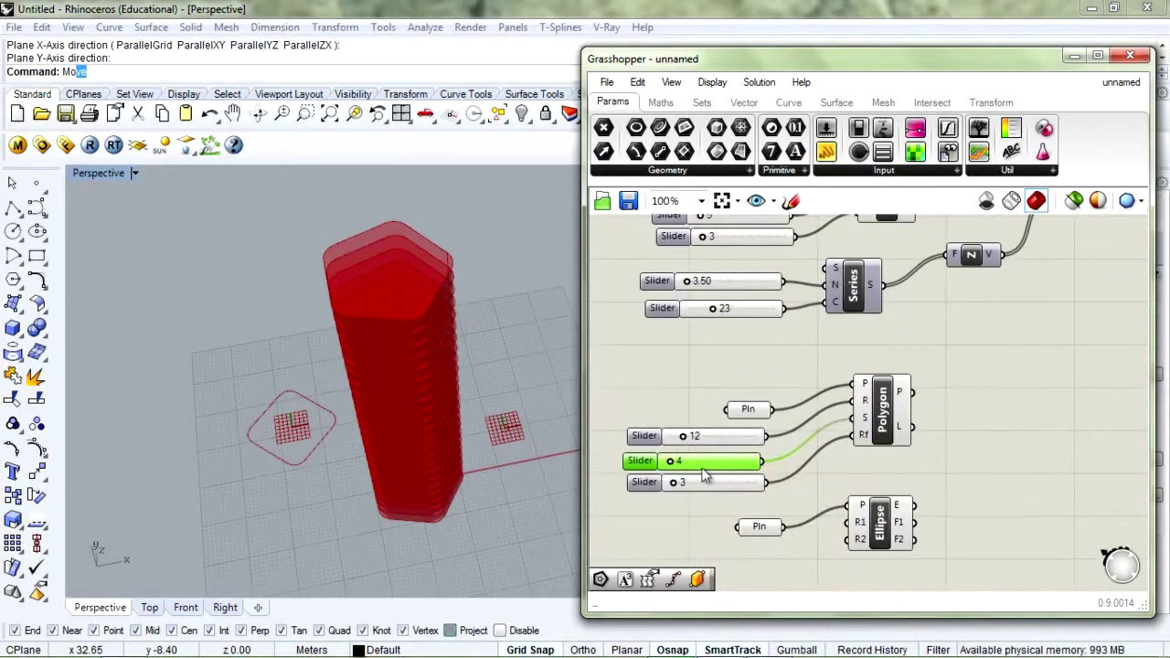
{"action": "left_click_drag", "start_coordinate": [742, 414], "coordinate": [698, 443]}
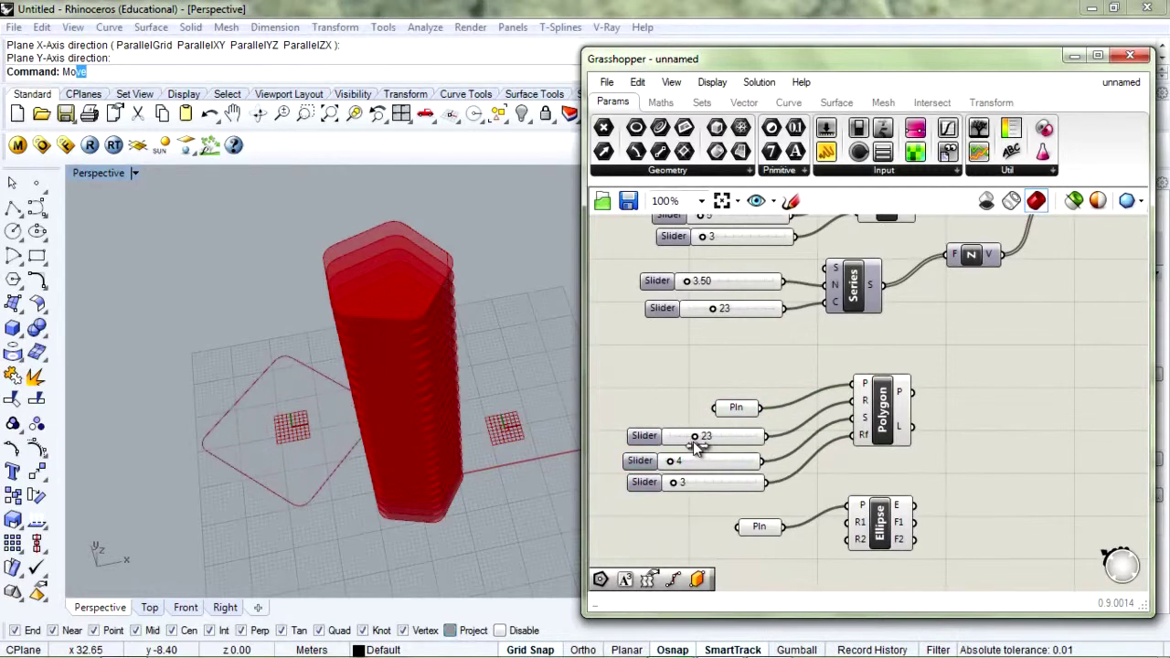
{"action": "left_click_drag", "start_coordinate": [678, 485], "coordinate": [650, 493]}
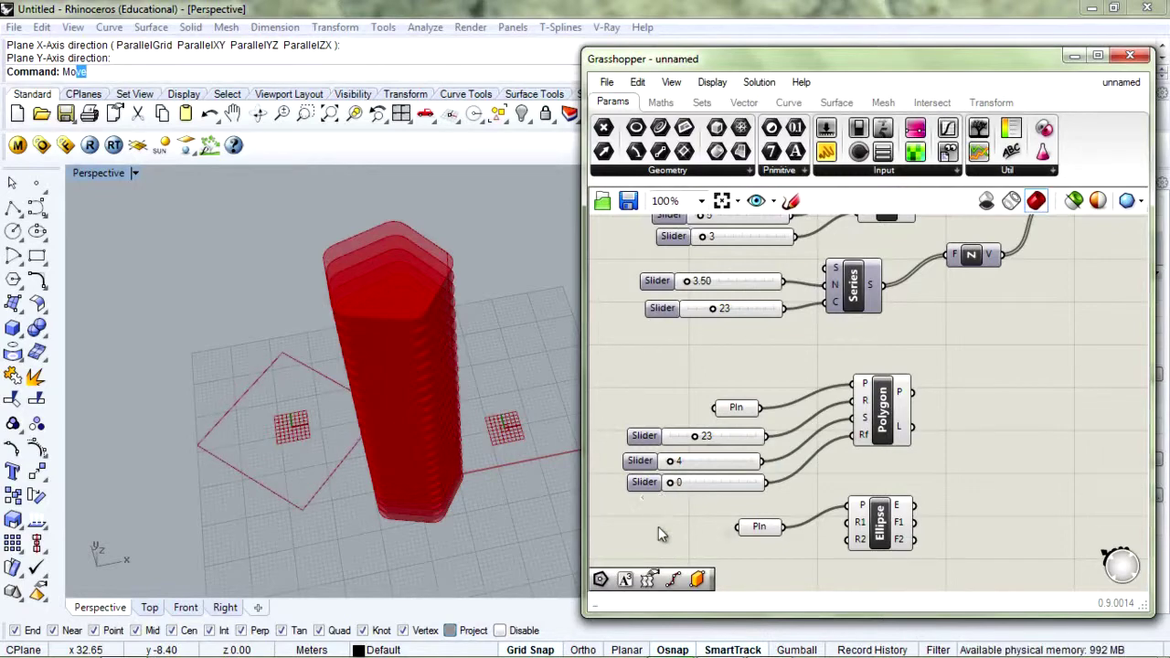
Move the Ellipse component slightly farther below the second Polygon and leave it deselected
{"action": "scroll", "coordinate": [901, 473], "scroll_direction": "down", "scroll_amount": 3}
{"action": "right_click_drag", "start_coordinate": [900, 474], "coordinate": [814, 485]}
{"action": "scroll", "coordinate": [814, 485], "scroll_direction": "up", "scroll_amount": 3}
{"action": "scroll", "coordinate": [828, 466], "scroll_direction": "down", "scroll_amount": 3}
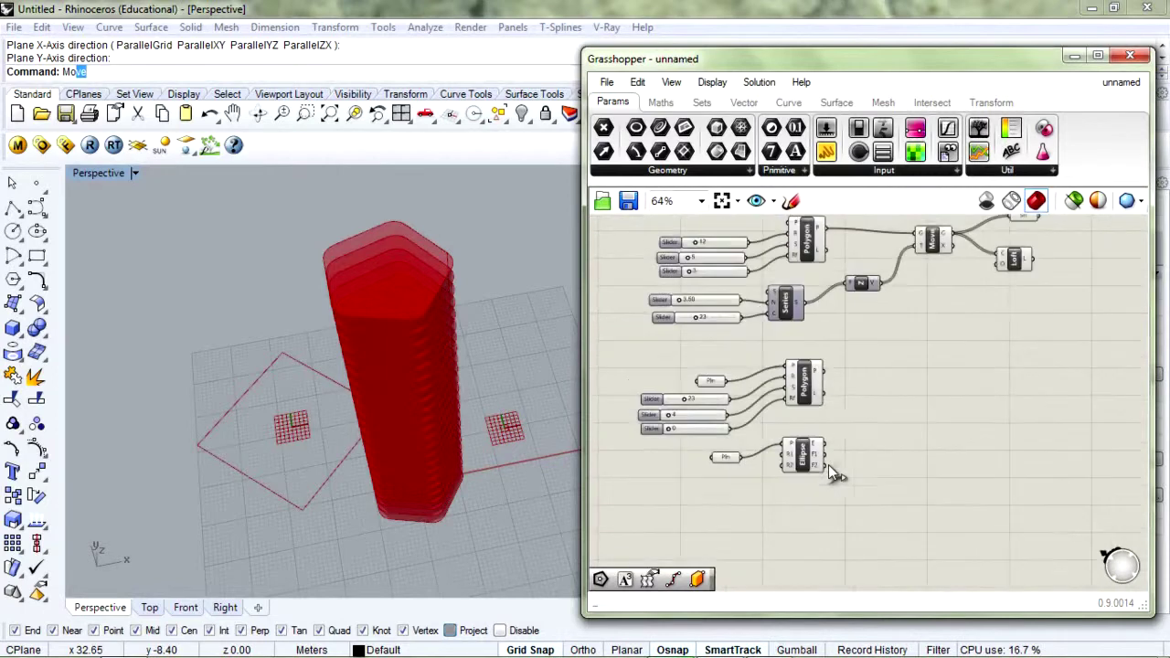
{"action": "scroll", "coordinate": [828, 457], "scroll_direction": "up", "scroll_amount": 3}
{"action": "left_click_drag", "start_coordinate": [829, 437], "coordinate": [826, 461]}
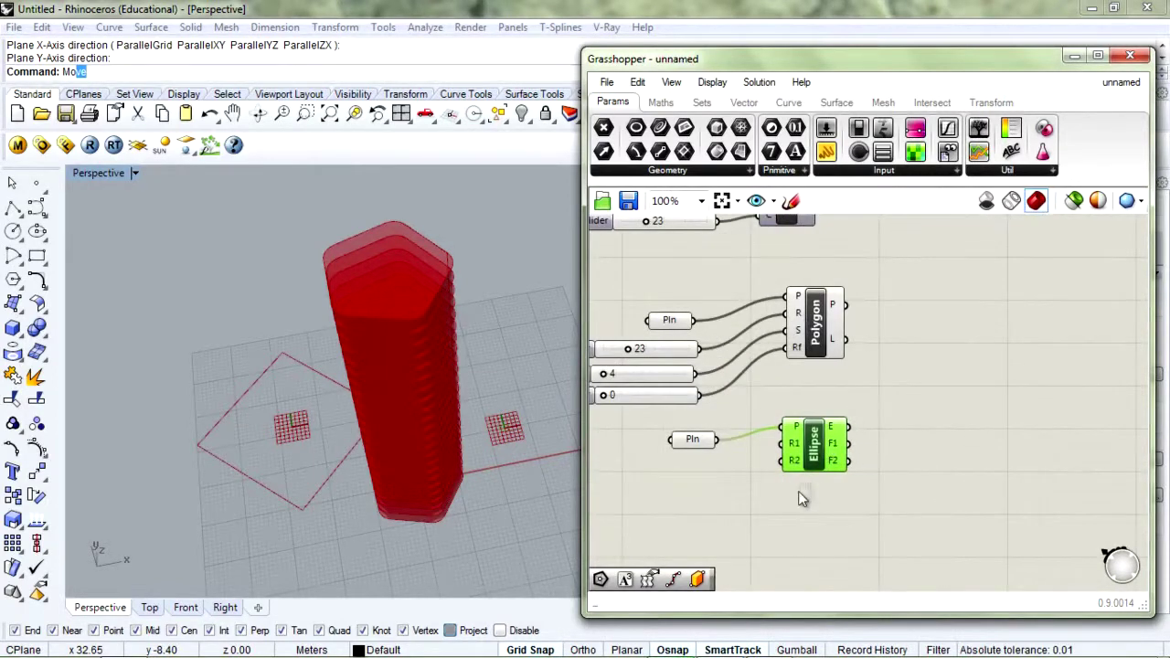
{"action": "right_click_drag", "start_coordinate": [798, 490], "coordinate": [823, 478]}
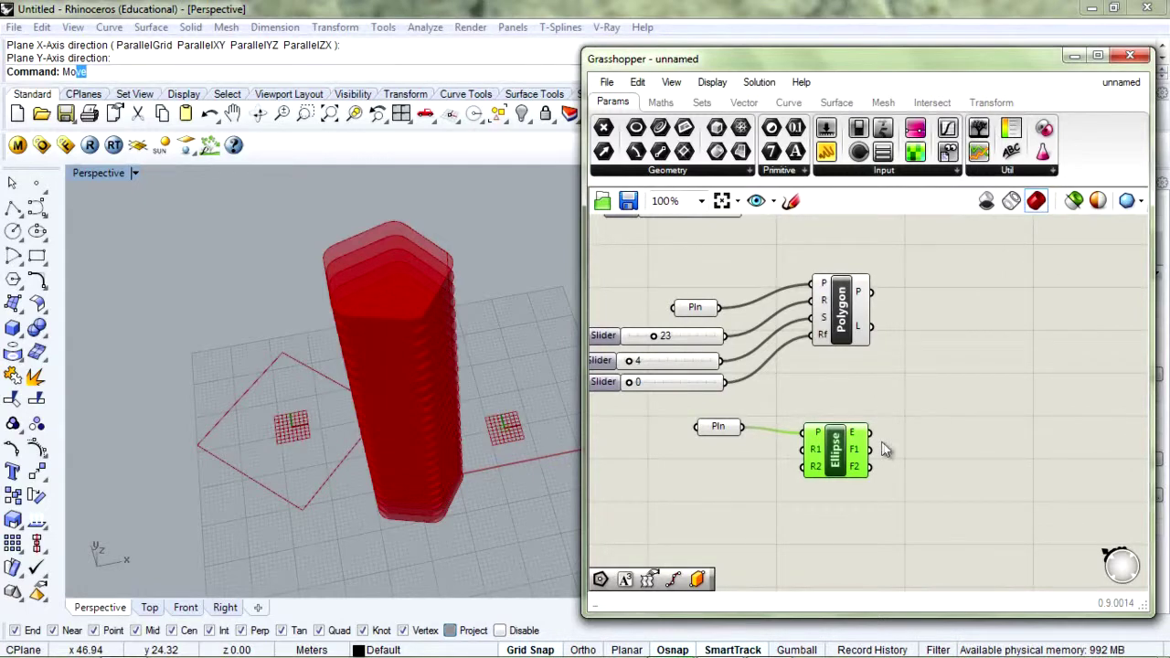
{"action": "right_click_drag", "start_coordinate": [882, 420], "coordinate": [851, 442]}
{"action": "scroll", "coordinate": [894, 425], "scroll_direction": "down", "scroll_amount": 2}
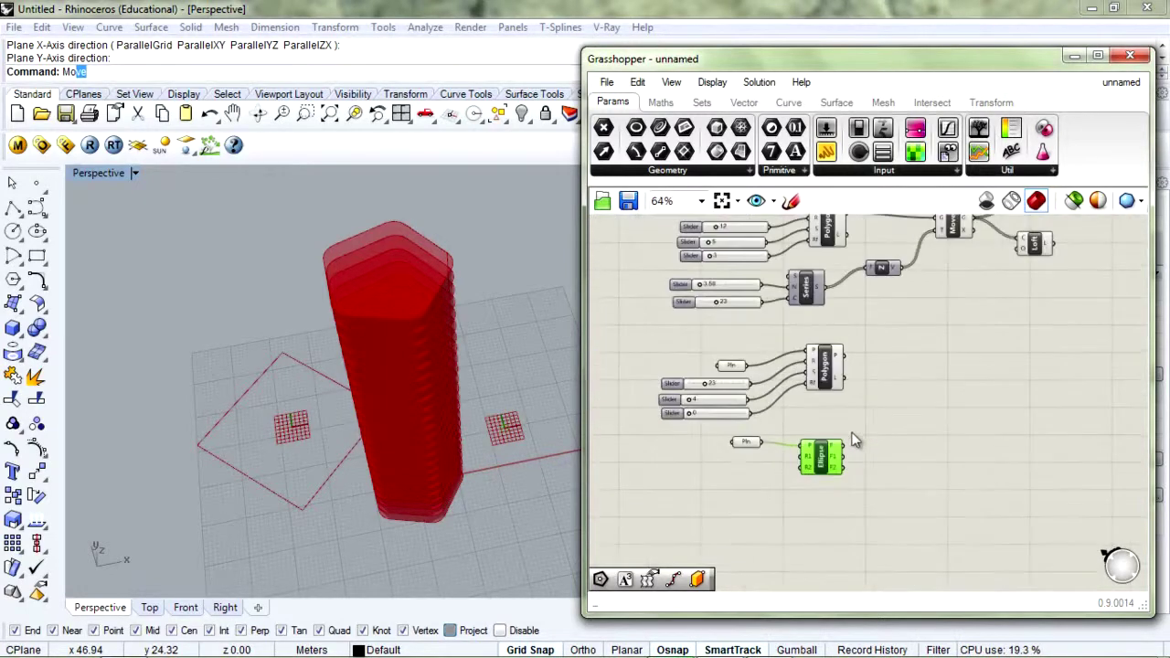
{"action": "scroll", "coordinate": [883, 450], "scroll_direction": "up", "scroll_amount": 2}
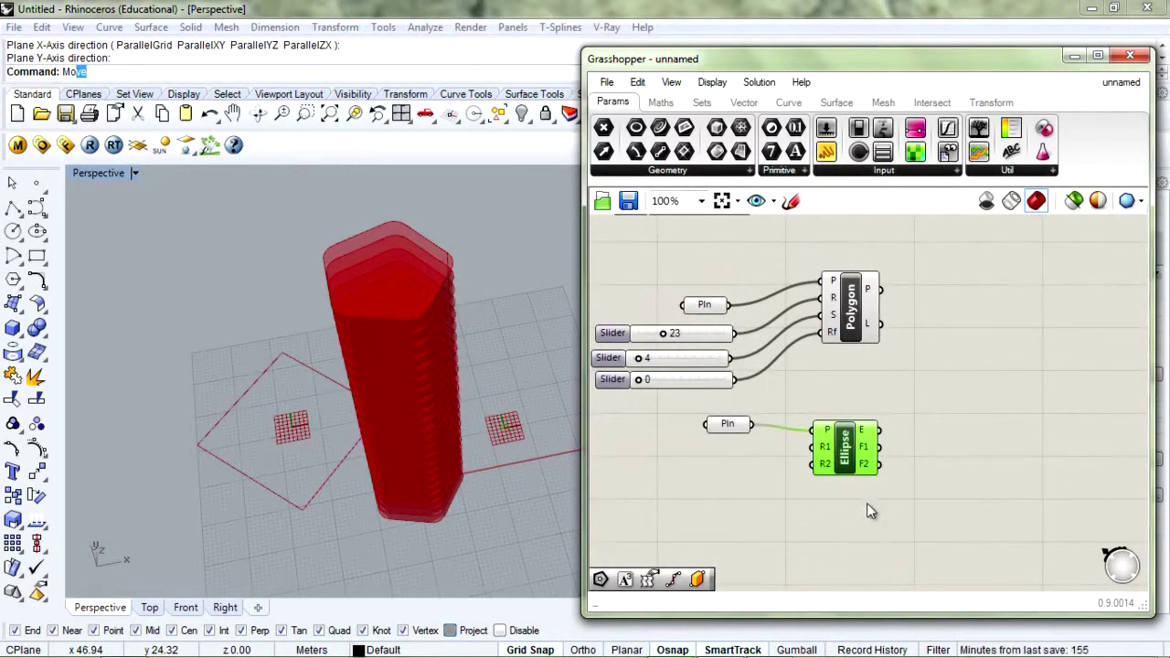
{"action": "left_click", "coordinate": [869, 508]}
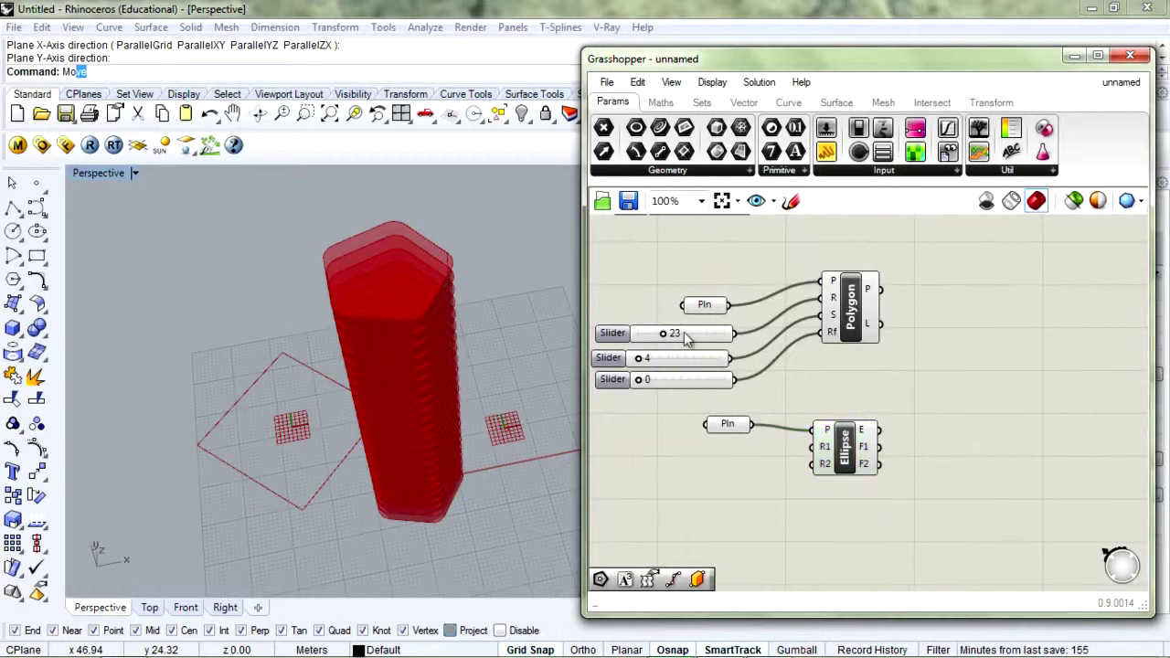
Add two copied number sliders beside the Ellipse component and wire them into its R1 and R2 inputs
{"action": "left_click_drag", "start_coordinate": [671, 406], "coordinate": [706, 482]}
{"action": "key", "text": "ctrl+c"}
{"action": "key", "text": "ctrl+v"}
{"action": "left_click", "coordinate": [786, 510]}
{"action": "left_click_drag", "start_coordinate": [777, 441], "coordinate": [813, 447]}
{"action": "left_click_drag", "start_coordinate": [741, 484], "coordinate": [823, 465]}
Set the Ellipse component's R1 slider to 9 and its R2 slider to 17
{"action": "mouse_move", "coordinate": [643, 486]}
{"action": "left_mouse_down"}
{"action": "mouse_move", "coordinate": [658, 491]}
{"action": "mouse_move", "coordinate": [648, 468]}
{"action": "left_mouse_up"}
{"action": "left_click_drag", "start_coordinate": [649, 468], "coordinate": [664, 485]}
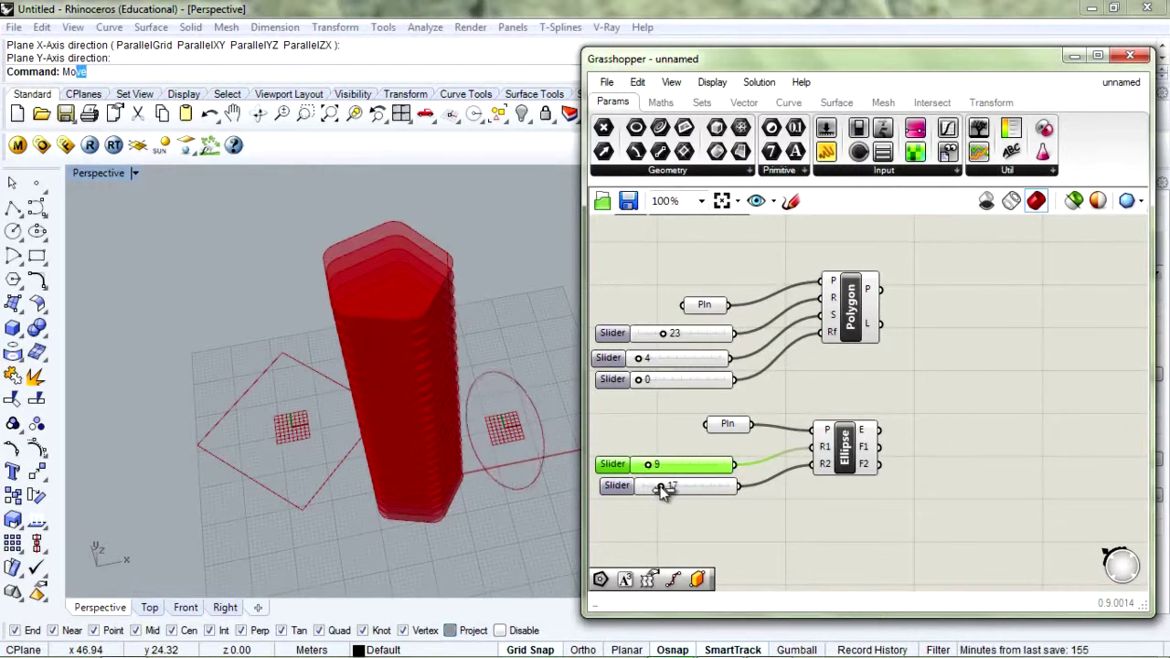
{"action": "right_click_drag", "start_coordinate": [525, 420], "coordinate": [444, 372]}
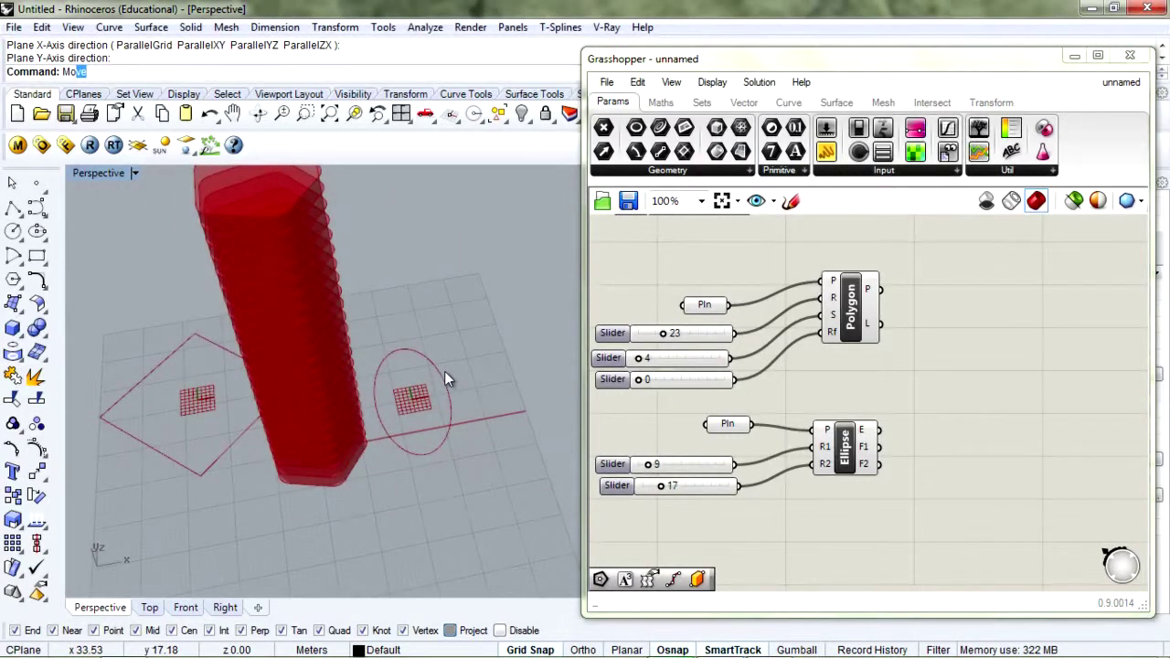
Set the slider feeding the second Polygon's R input to 17
{"action": "left_click_drag", "start_coordinate": [663, 335], "coordinate": [657, 335]}
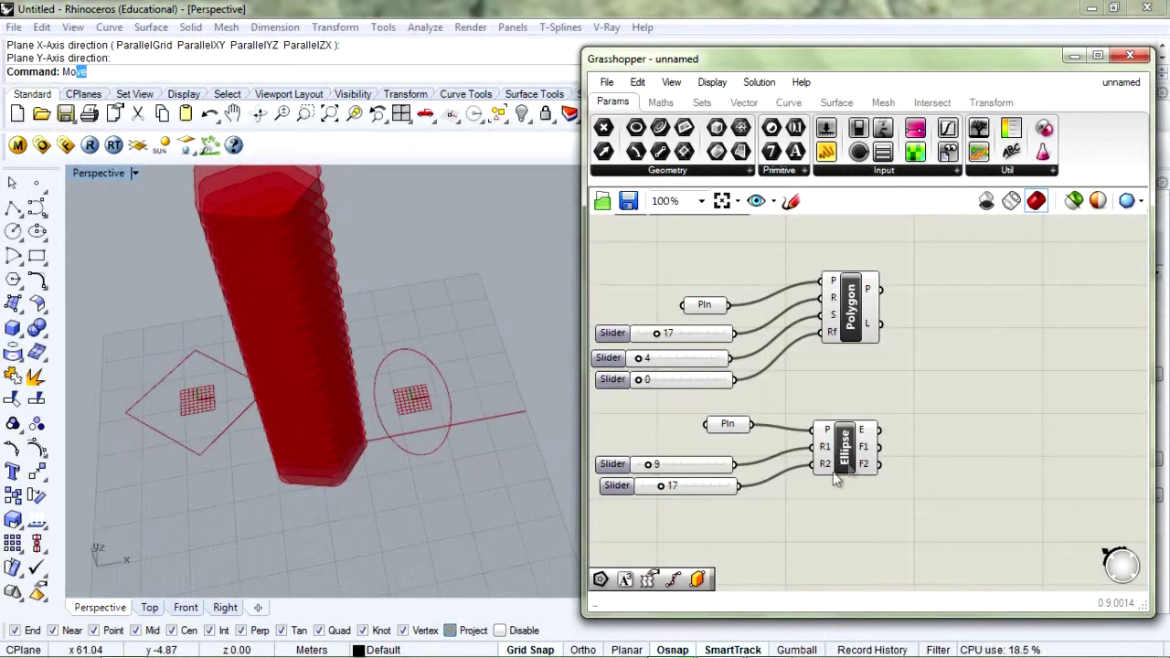
{"action": "scroll", "coordinate": [833, 472], "scroll_direction": "down", "scroll_amount": 1}
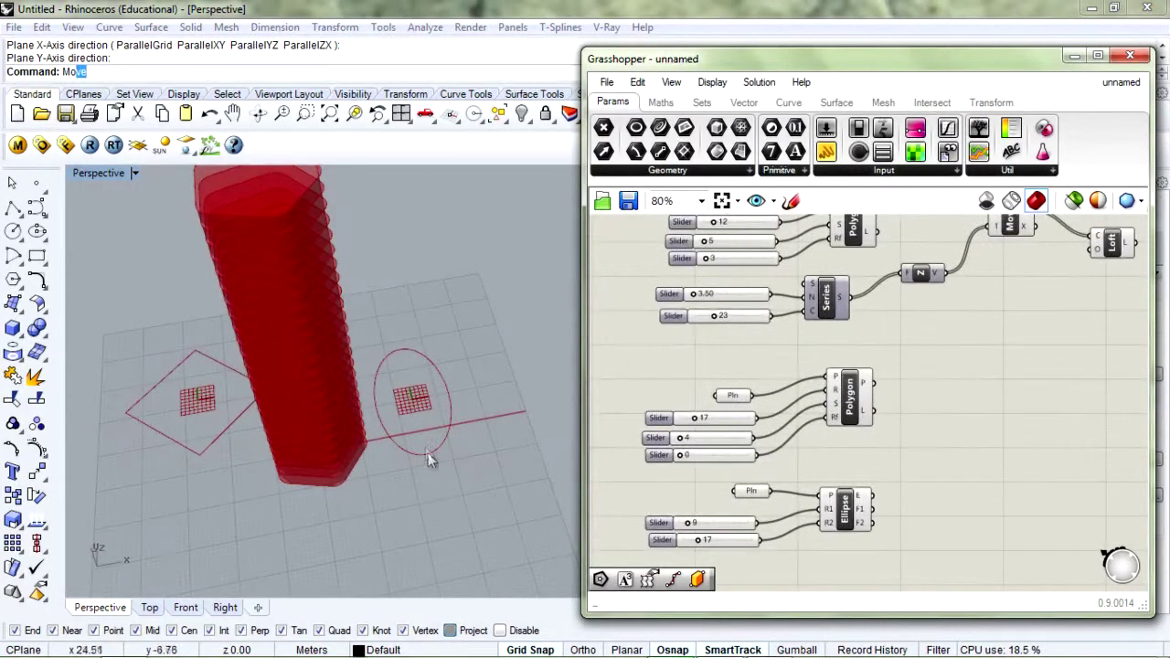
{"action": "scroll", "coordinate": [954, 410], "scroll_direction": "down", "scroll_amount": 1}
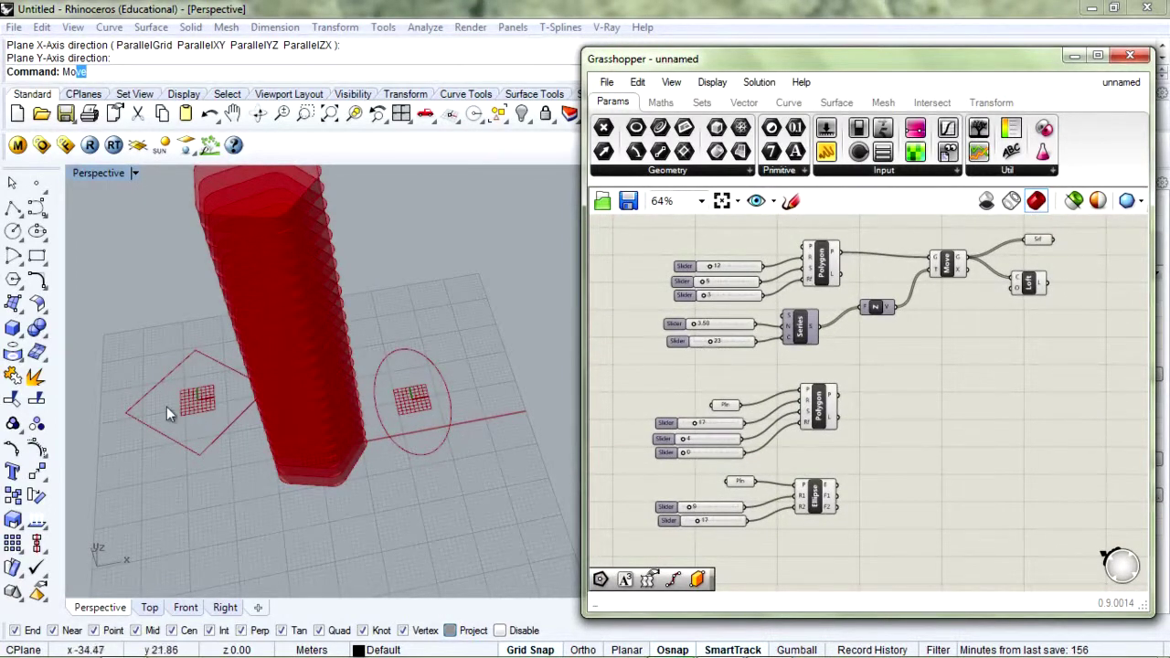
Duplicate the first tower's Series, Z, Move, Srf and Loft components with their sliders and place the copy beside the second Polygon
{"action": "left_click_drag", "start_coordinate": [1084, 229], "coordinate": [758, 356]}
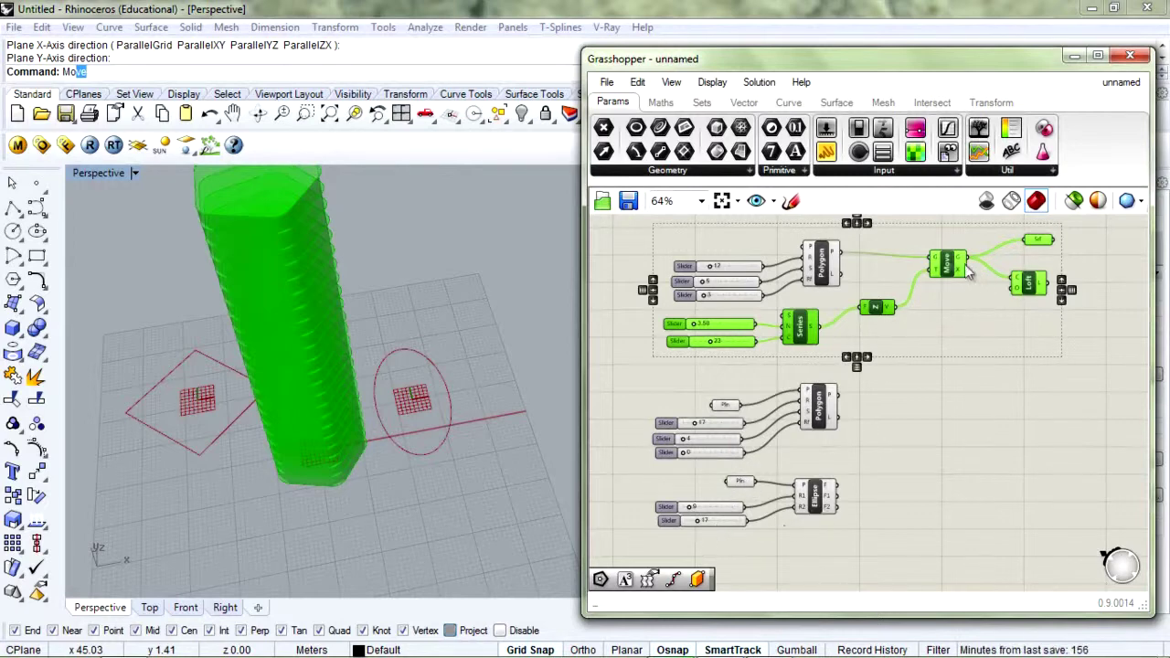
{"action": "key", "text": "ctrl+c"}
{"action": "key", "text": "ctrl+v"}
{"action": "left_click_drag", "start_coordinate": [949, 265], "coordinate": [1022, 391]}
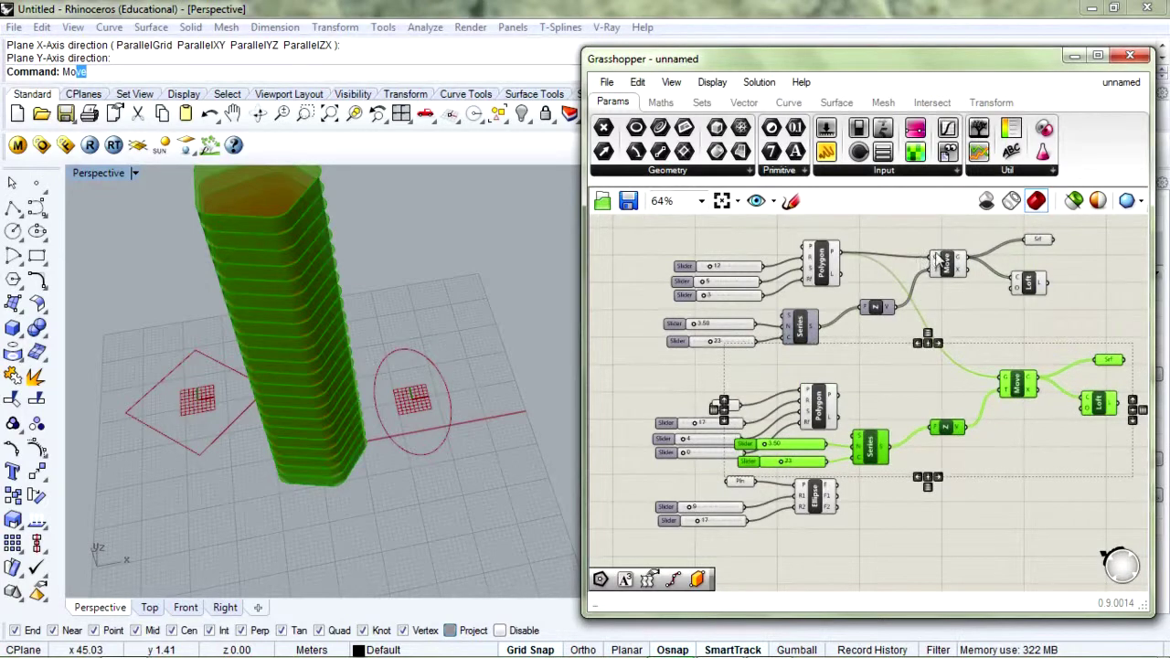
Rewire the copied Move component's G input to the second Polygon's P output instead of the first Polygon
{"action": "left_click_drag", "start_coordinate": [860, 252], "coordinate": [840, 257]}
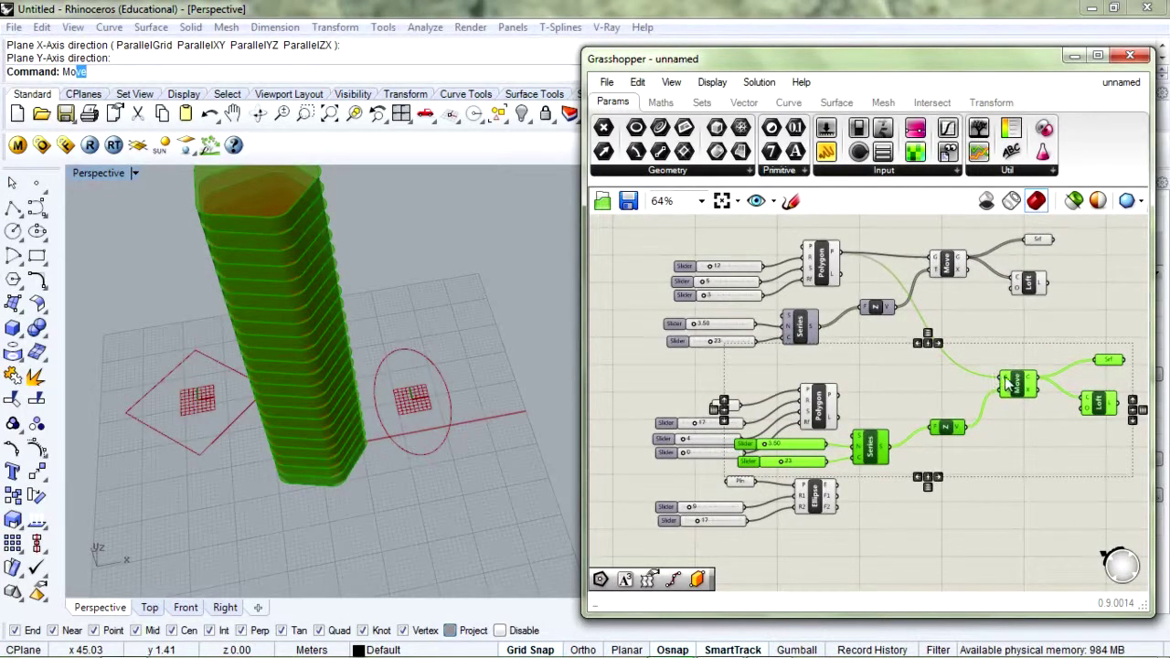
{"action": "left_click_drag", "start_coordinate": [1004, 384], "coordinate": [837, 402]}
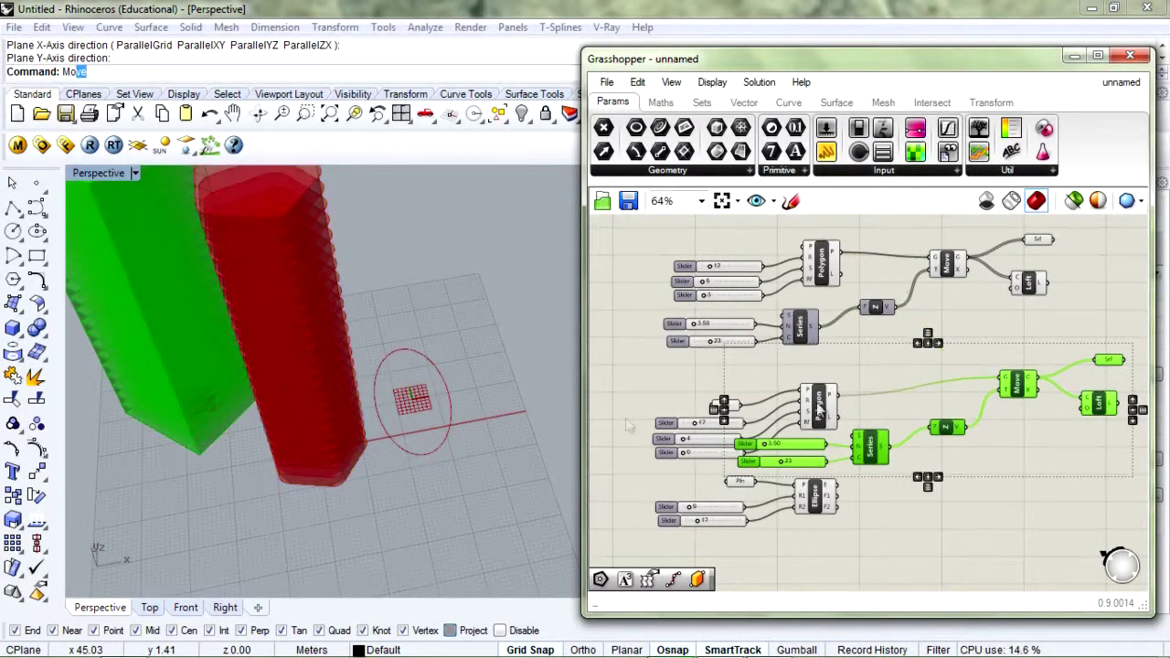
{"action": "mouse_move", "coordinate": [211, 415]}
{"action": "right_mouse_down"}
{"action": "mouse_move", "coordinate": [173, 411]}
{"action": "mouse_move", "coordinate": [176, 393]}
{"action": "mouse_move", "coordinate": [215, 402]}
{"action": "right_mouse_up"}
{"action": "left_click", "coordinate": [1007, 407]}
{"action": "left_click", "coordinate": [1015, 386]}
Add another copy of the Series, Z, Move, Srf and Loft group and wire the Ellipse's E output into its Move component's G input
{"action": "key", "text": "ctrl+v"}
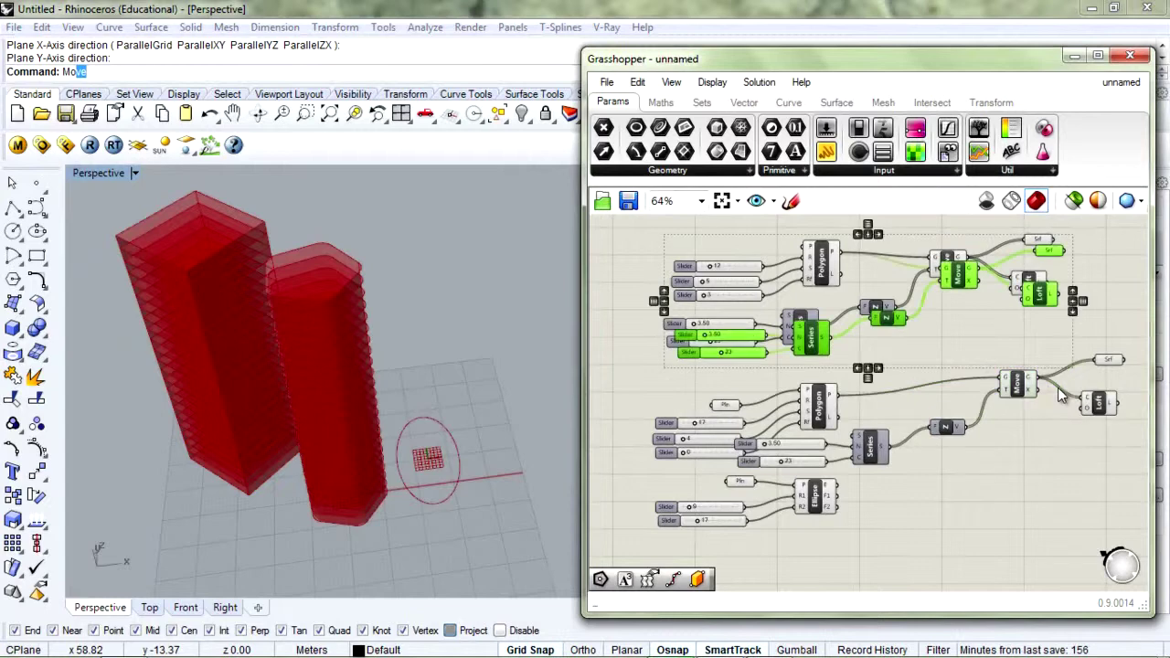
{"action": "left_click_drag", "start_coordinate": [973, 284], "coordinate": [828, 495]}
{"action": "left_click", "coordinate": [877, 514]}
{"action": "right_click_drag", "start_coordinate": [444, 469], "coordinate": [407, 438]}
Rearrange the ellipse tower's components below the second polygon's group so the two definitions are clearly separated, and leave everything deselected
{"action": "right_click_drag", "start_coordinate": [928, 504], "coordinate": [888, 388]}
{"action": "left_click_drag", "start_coordinate": [1130, 324], "coordinate": [965, 466]}
{"action": "left_click_drag", "start_coordinate": [859, 370], "coordinate": [672, 512]}
{"action": "left_click_drag", "start_coordinate": [788, 399], "coordinate": [794, 435]}
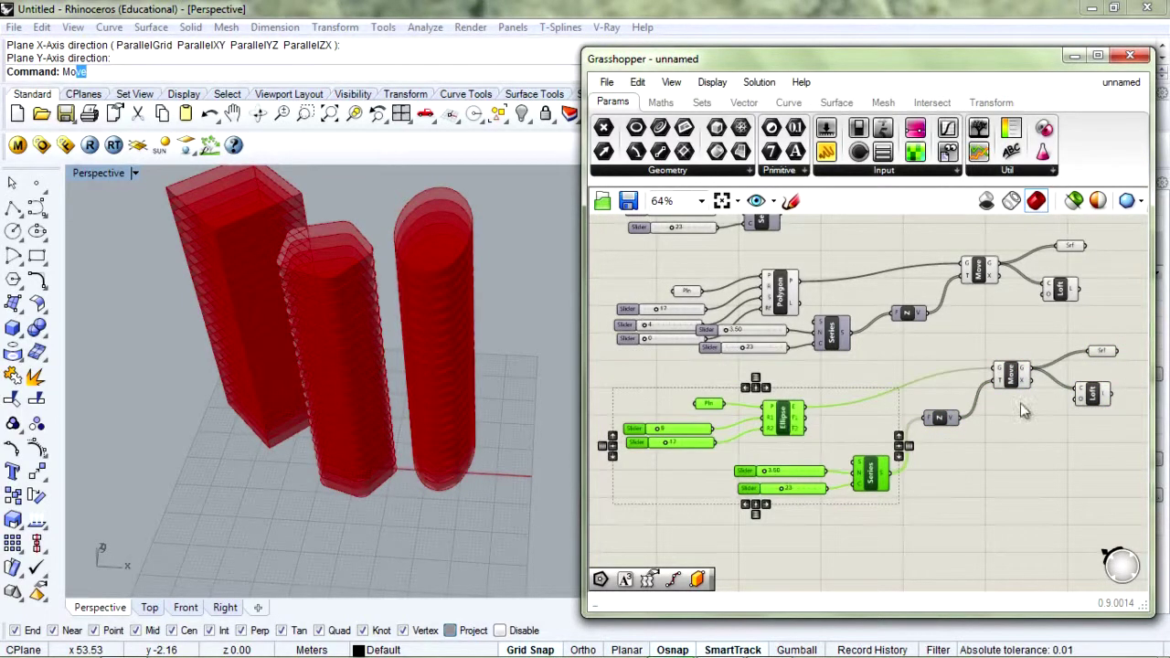
{"action": "left_click_drag", "start_coordinate": [1127, 329], "coordinate": [953, 481]}
{"action": "left_click_drag", "start_coordinate": [1011, 375], "coordinate": [1013, 404]}
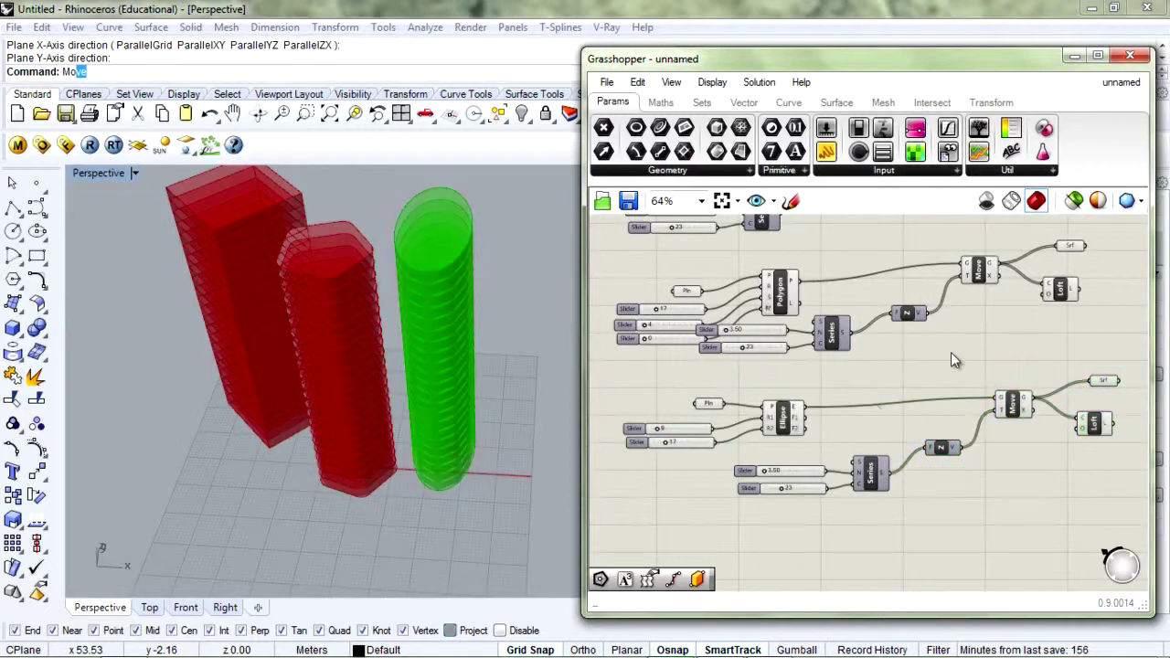
{"action": "left_click", "coordinate": [951, 360]}
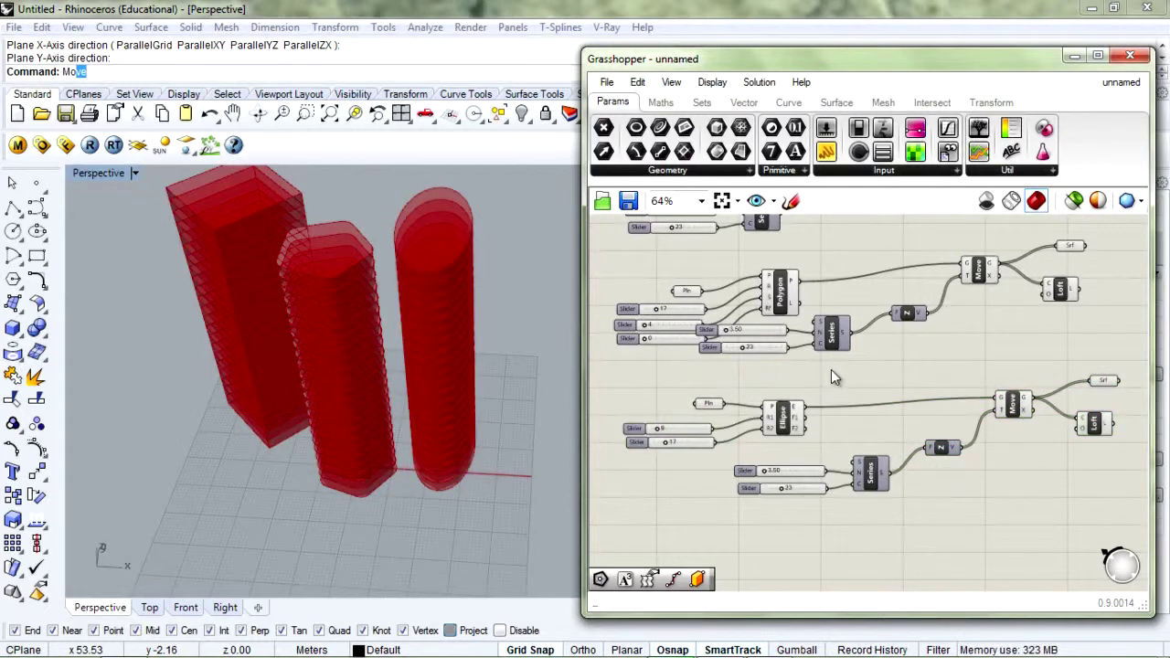
{"action": "right_click", "coordinate": [923, 382]}
{"action": "left_click", "coordinate": [897, 389]}
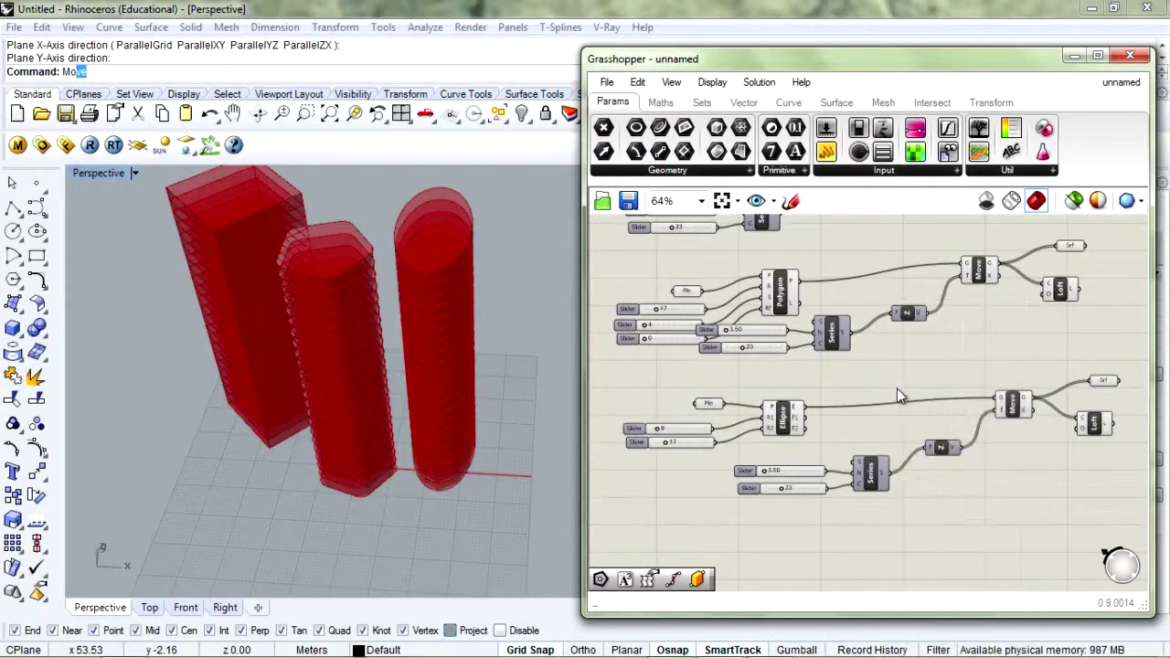
{"action": "scroll", "coordinate": [893, 381], "scroll_direction": "down", "scroll_amount": 3}
{"action": "scroll", "coordinate": [914, 424], "scroll_direction": "up", "scroll_amount": 3}
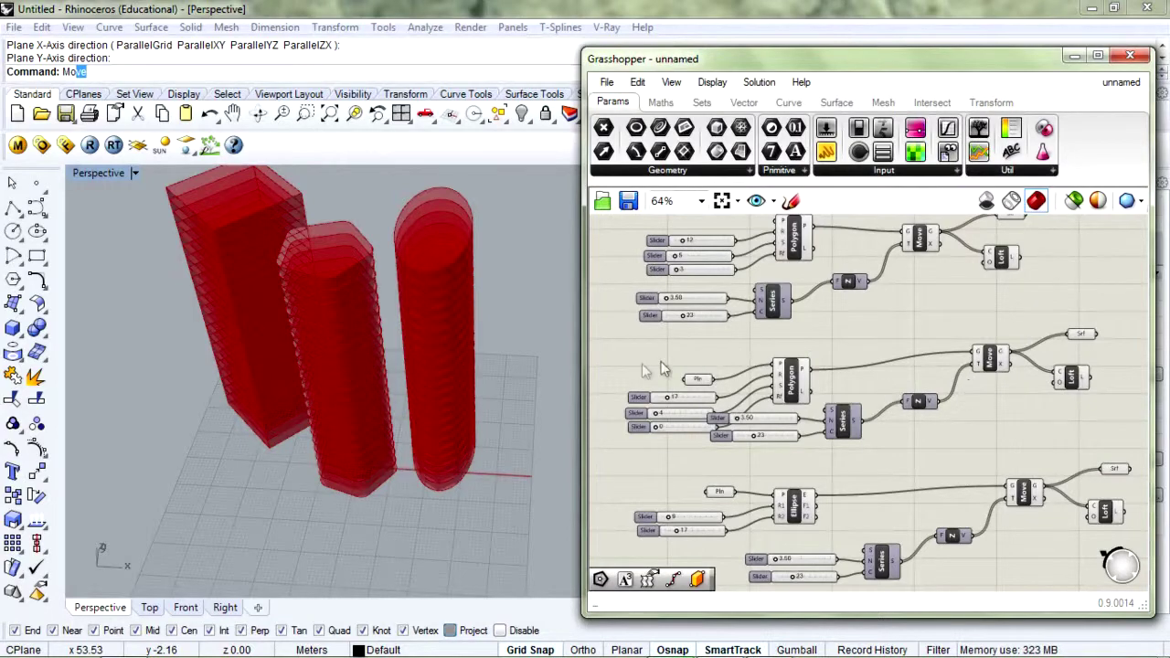
{"action": "mouse_move", "coordinate": [488, 360]}
{"action": "right_mouse_down"}
{"action": "mouse_move", "coordinate": [426, 283]}
{"action": "mouse_move", "coordinate": [445, 253]}
{"action": "mouse_move", "coordinate": [444, 353]}
{"action": "mouse_move", "coordinate": [412, 378]}
{"action": "mouse_move", "coordinate": [449, 230]}
{"action": "mouse_move", "coordinate": [533, 273]}
{"action": "mouse_move", "coordinate": [473, 339]}
{"action": "mouse_move", "coordinate": [494, 366]}
{"action": "right_mouse_up"}
{"action": "right_click_drag", "start_coordinate": [909, 445], "coordinate": [918, 408]}
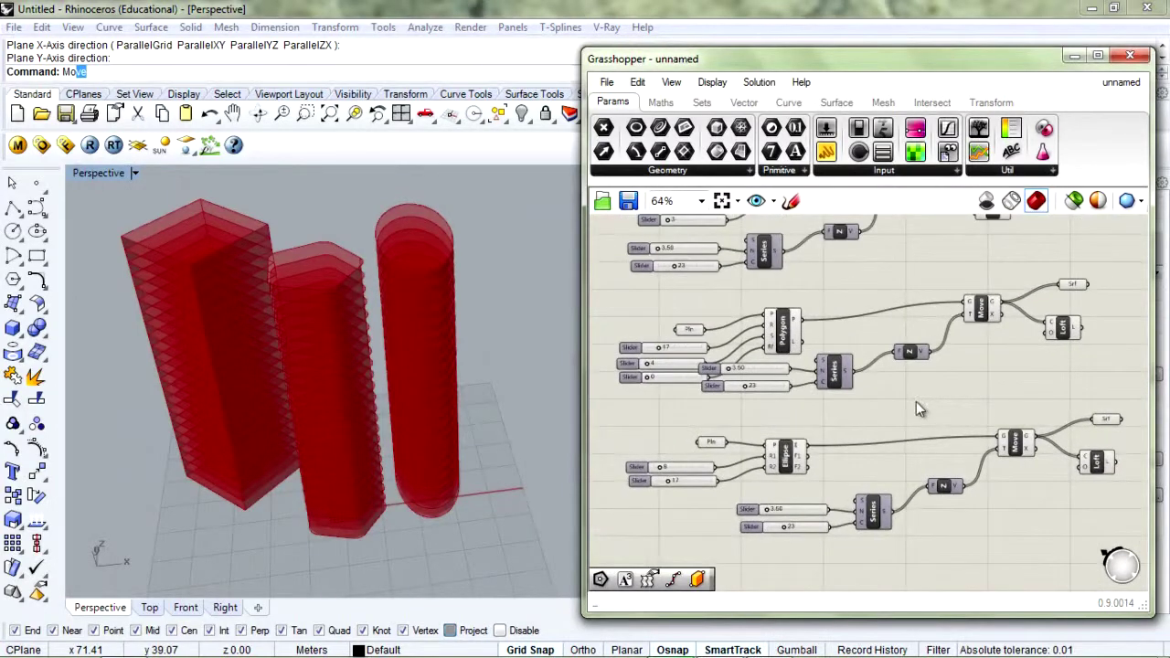